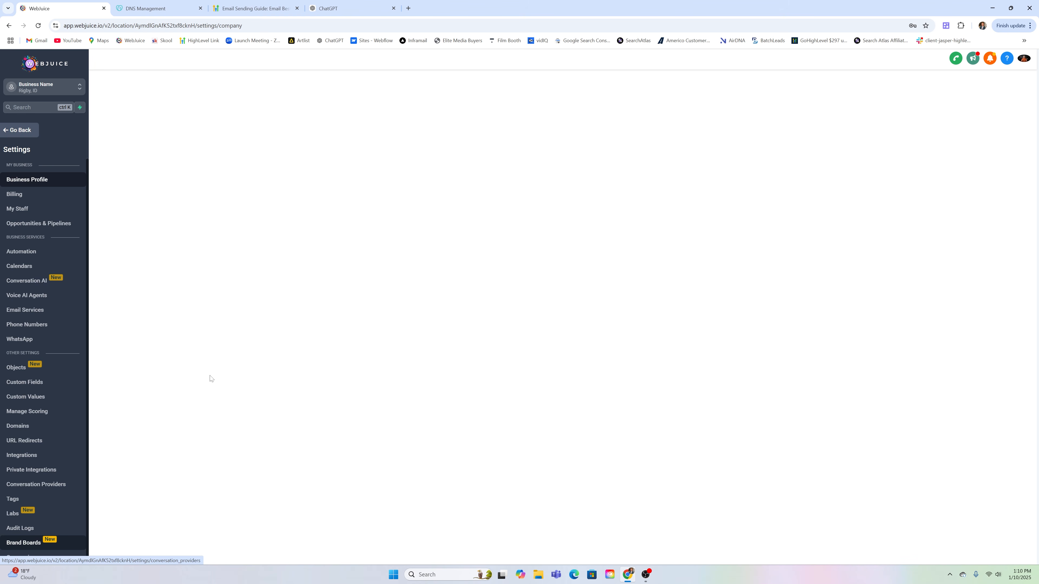
Open Email Services settings and close the 'Boost Your Email Deliverability' popup
{"action": "left_click", "coordinate": [42, 311]}
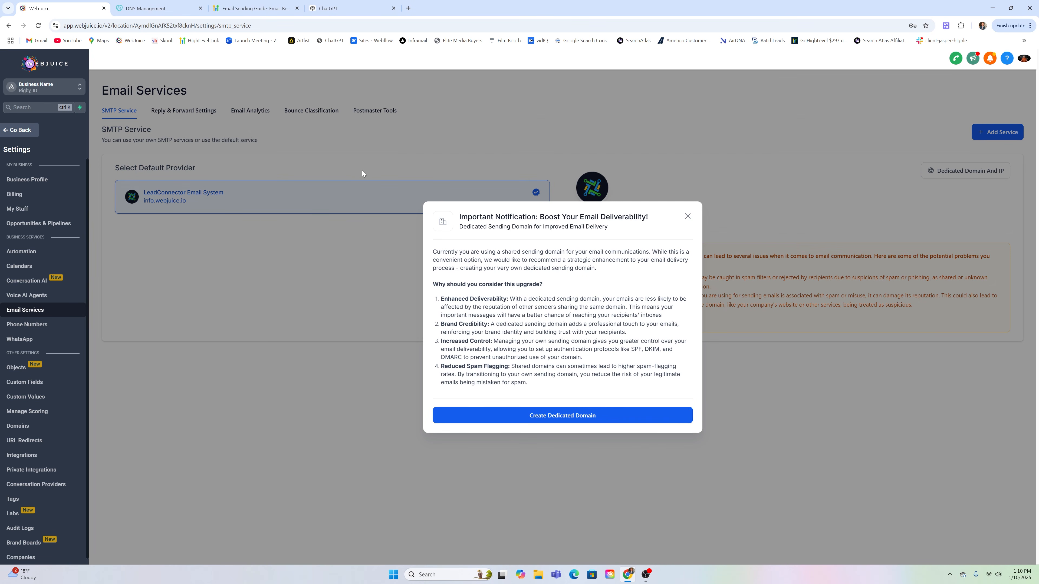
{"action": "left_click", "coordinate": [688, 216]}
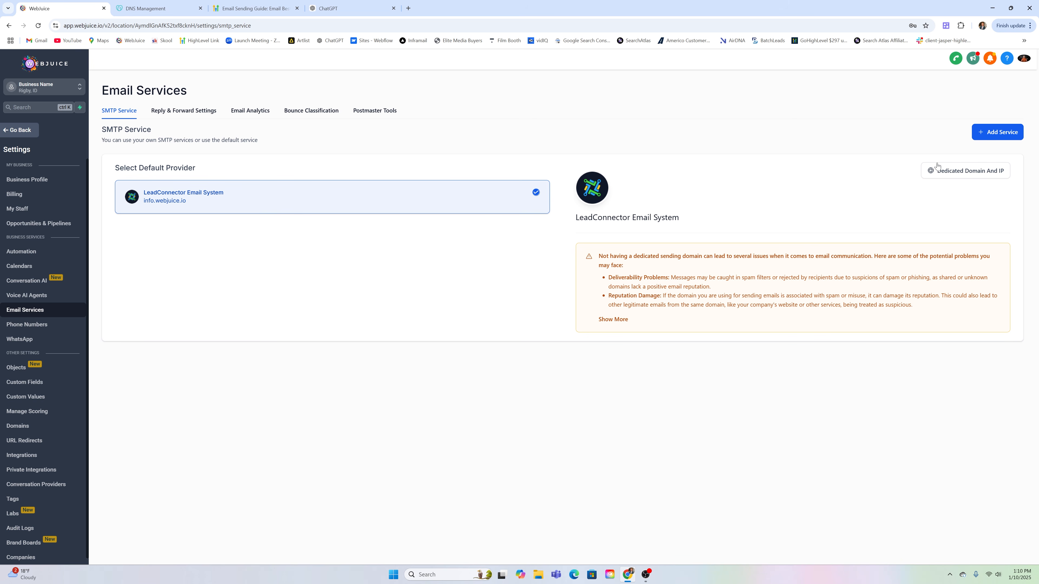
Under Dedicated Domain And IP, start a new domain and enter the info subdomain of the user's domain
{"action": "left_click", "coordinate": [960, 171]}
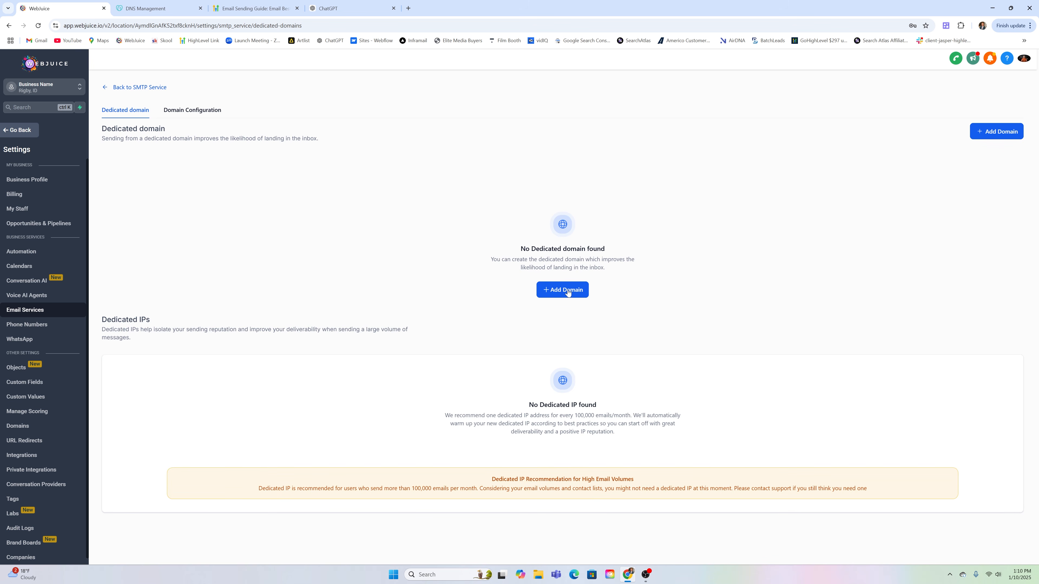
{"action": "left_click", "coordinate": [564, 294]}
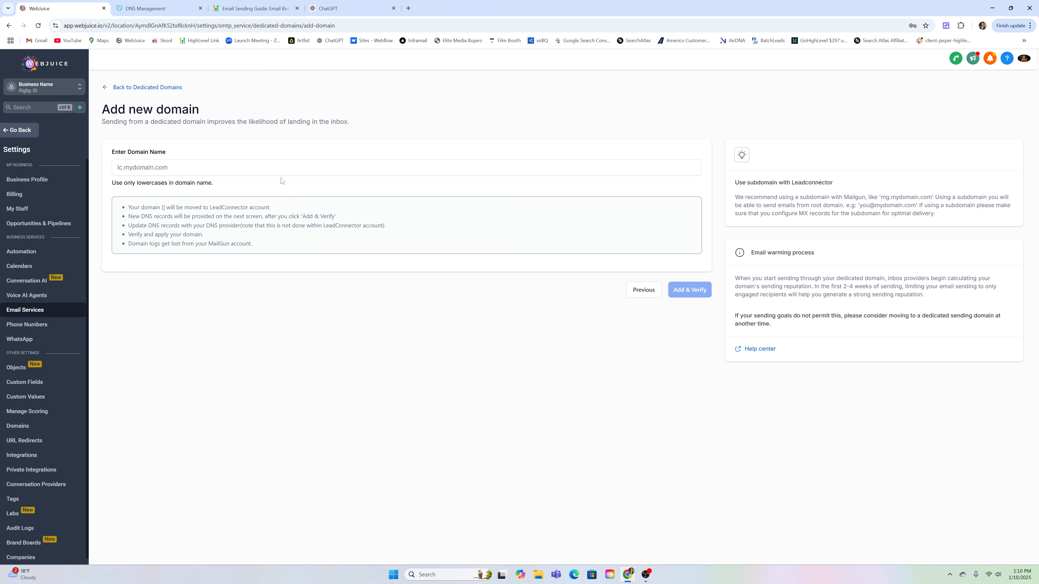
{"action": "left_click", "coordinate": [281, 169]}
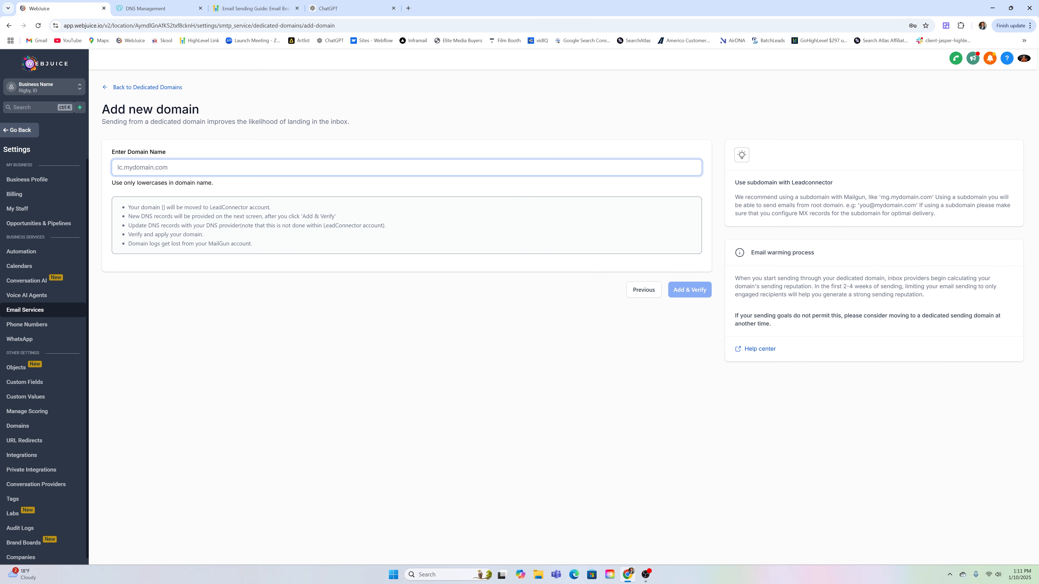
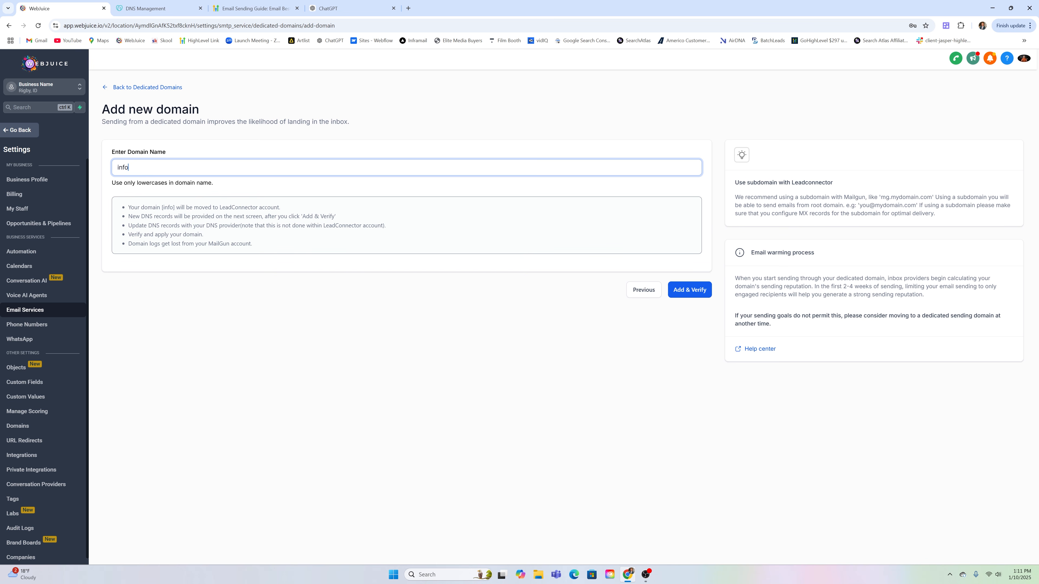
{"action": "key", "text": "shift+Right"}
{"action": "key", "text": "shift+Right"}
{"action": "key", "text": "shift+Right"}
{"action": "key", "text": "shift+Right"}
{"action": "key", "text": "shift+Right"}
{"action": "key", "text": "shift+Right"}
{"action": "key", "text": "shift+Right"}
{"action": "key", "text": "shift+Right"}
{"action": "key", "text": "shift+Right"}
{"action": "key", "text": "shift+Right"}
{"action": "key", "text": "shift+Right"}
{"action": "key", "text": "shift+Right"}
{"action": "key", "text": "shift+Right"}
{"action": "key", "text": "shift+Right"}
{"action": "key", "text": "shift+Right"}
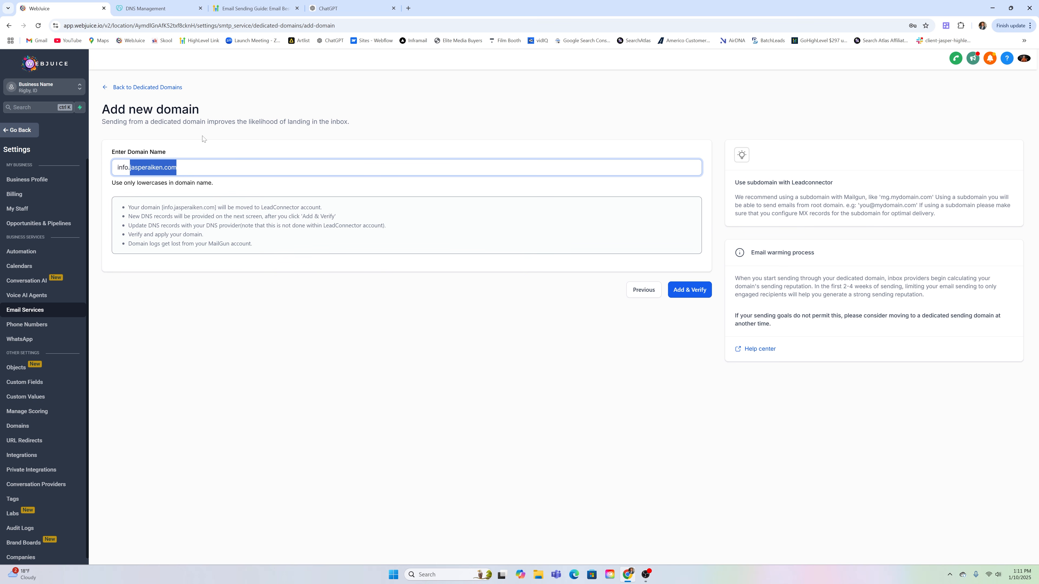
{"action": "left_click", "coordinate": [166, 11]}
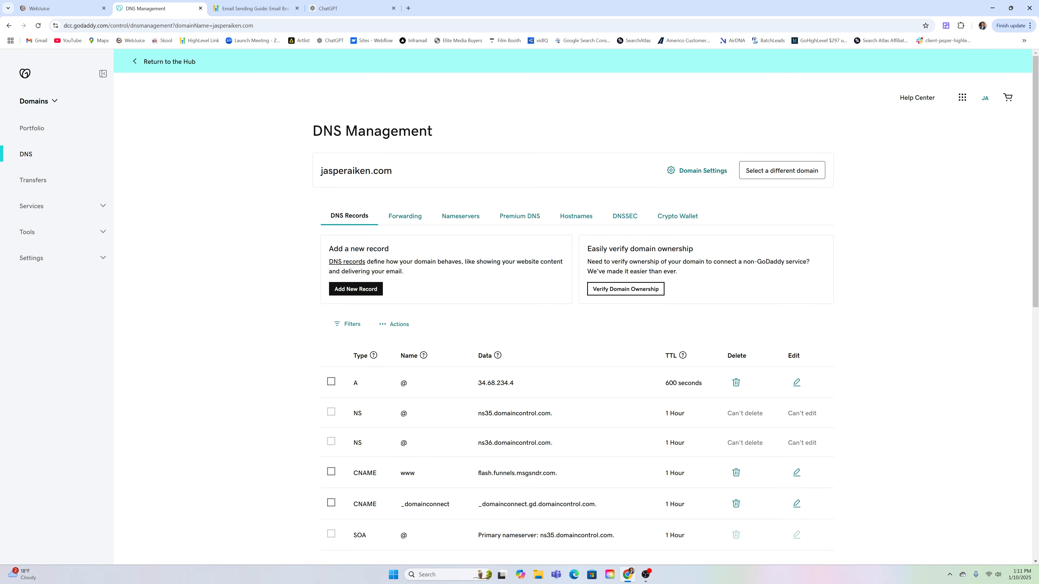
{"action": "left_click_drag", "start_coordinate": [319, 171], "coordinate": [405, 175]}
{"action": "left_click", "coordinate": [403, 173]}
{"action": "left_click_drag", "start_coordinate": [314, 177], "coordinate": [396, 177]}
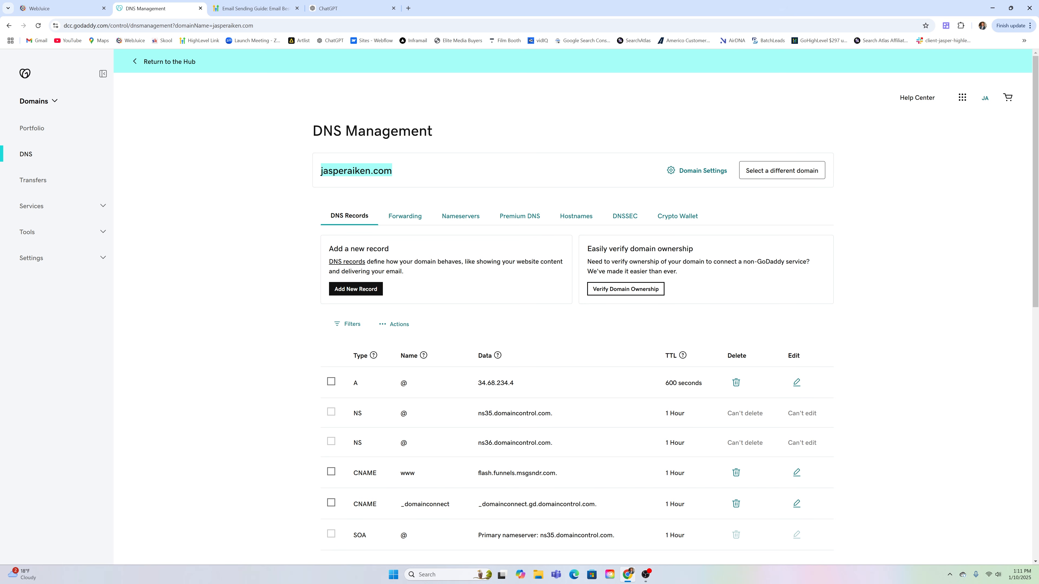
{"action": "left_click", "coordinate": [393, 168]}
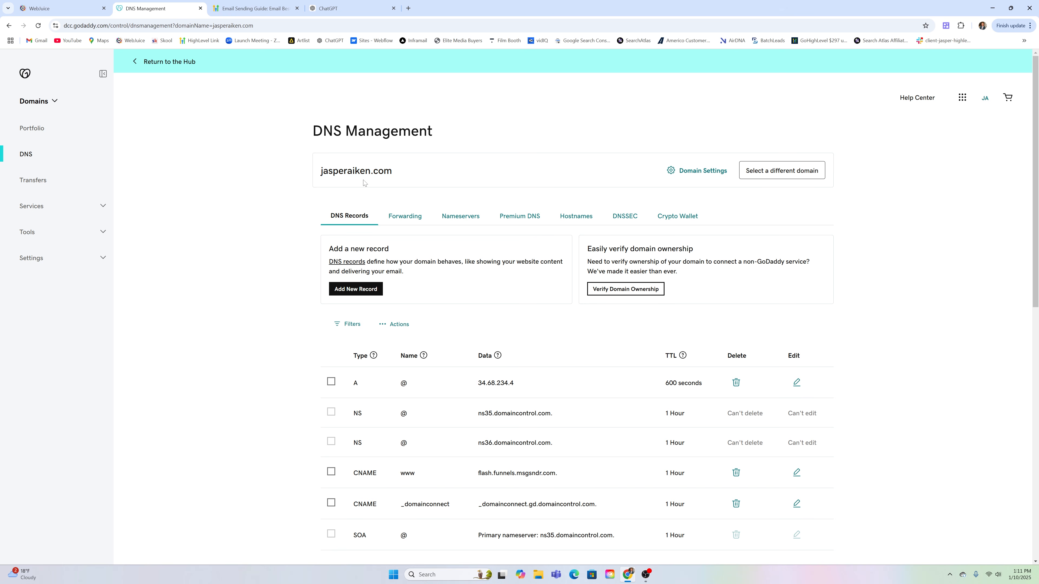
{"action": "left_click", "coordinate": [65, 8]}
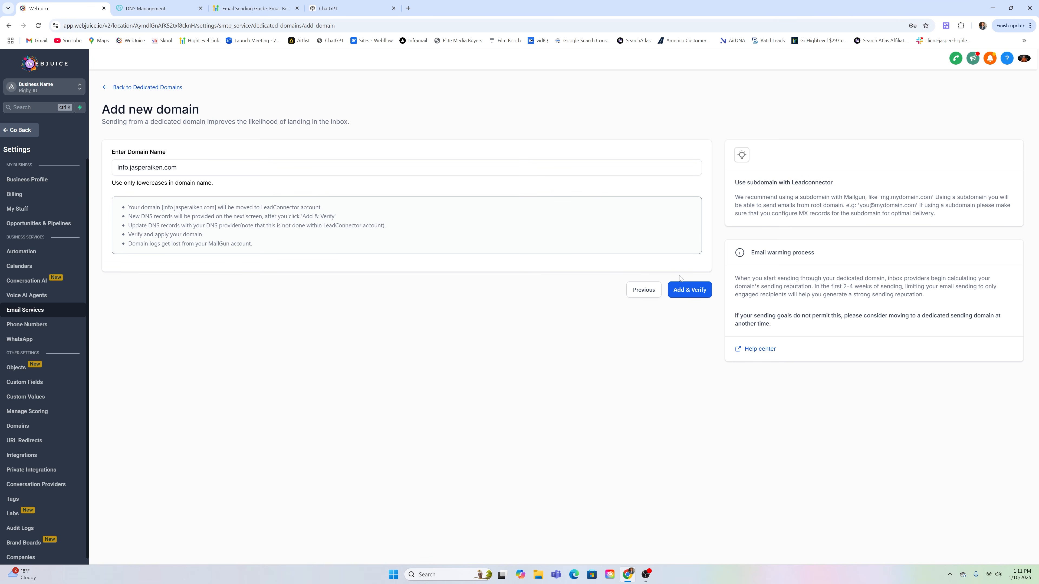
Add and verify the info subdomain, then bring up the domain's GoDaddy DNS records
{"action": "left_click", "coordinate": [690, 289]}
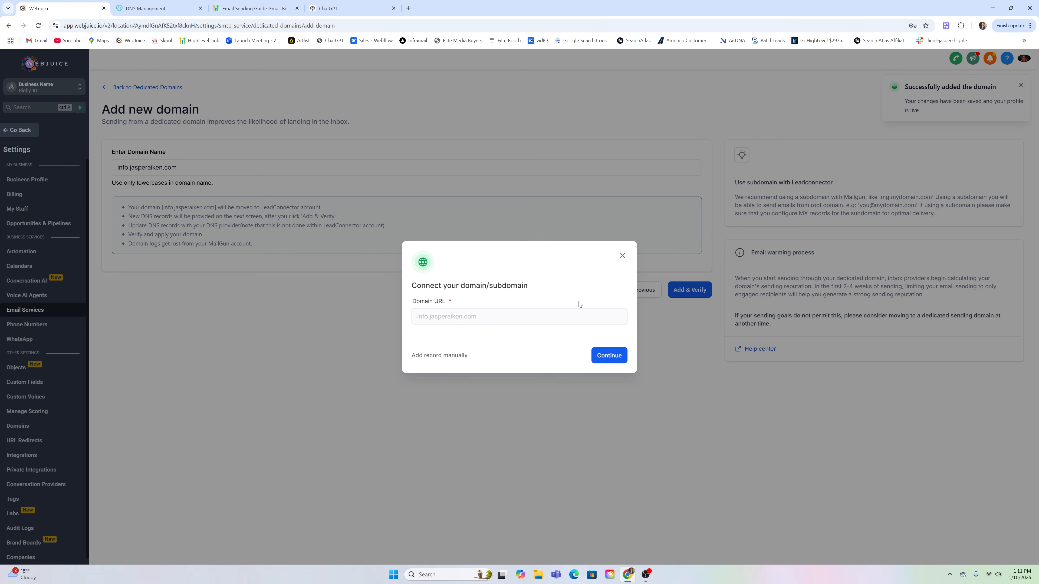
{"action": "left_click", "coordinate": [139, 4]}
{"action": "scroll", "coordinate": [542, 317], "scroll_direction": "down", "scroll_amount": 3}
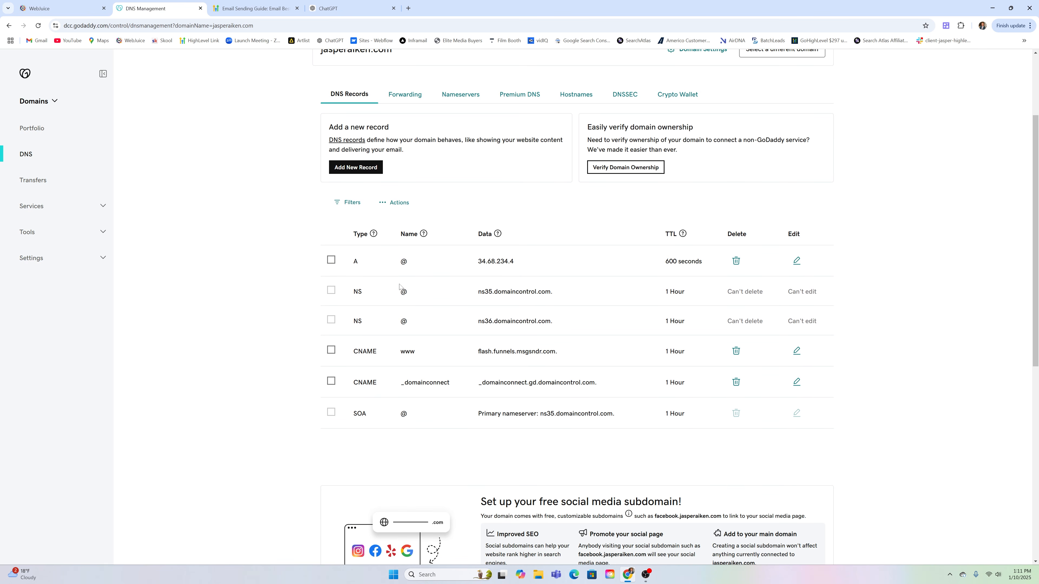
{"action": "left_click", "coordinate": [106, 2]}
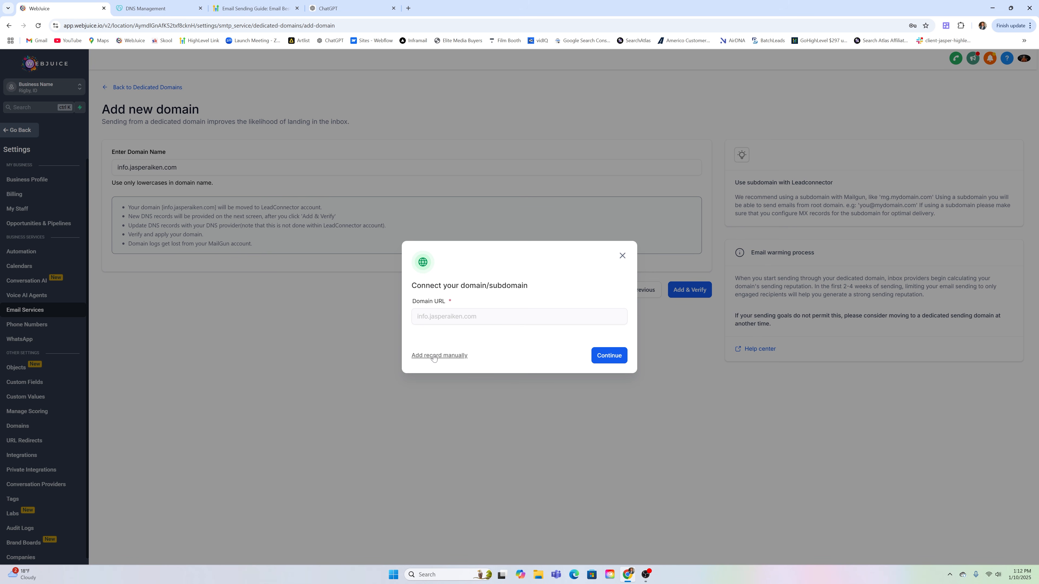
Choose manual DNS setup and copy the first TXT record's host for GoDaddy
{"action": "left_click", "coordinate": [465, 356]}
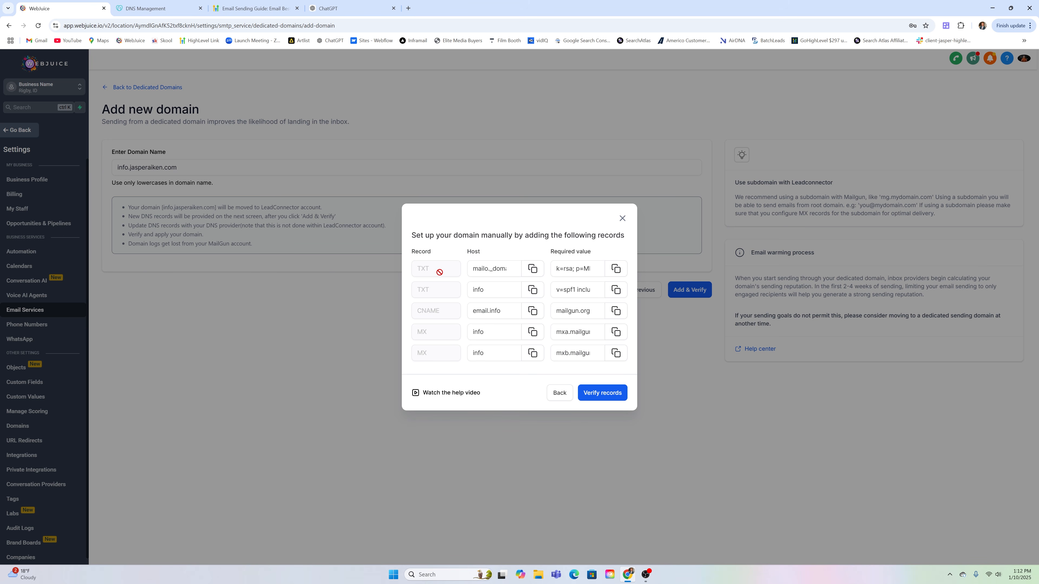
{"action": "left_click", "coordinate": [533, 270]}
{"action": "left_click", "coordinate": [155, 8]}
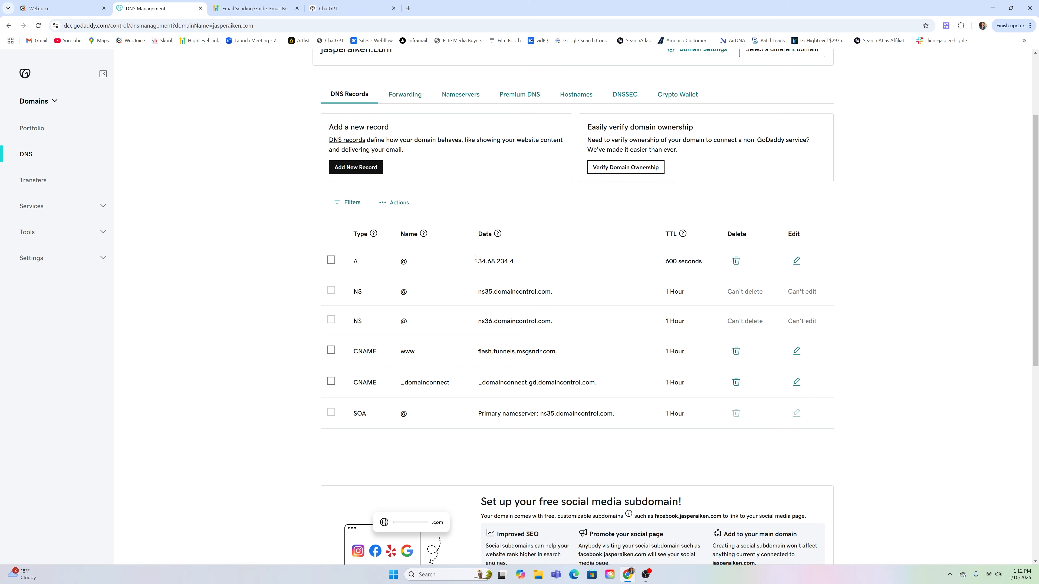
Create a GoDaddy TXT record named mailo._domainkey.info holding the copied DKIM key value
{"action": "left_click", "coordinate": [360, 168]}
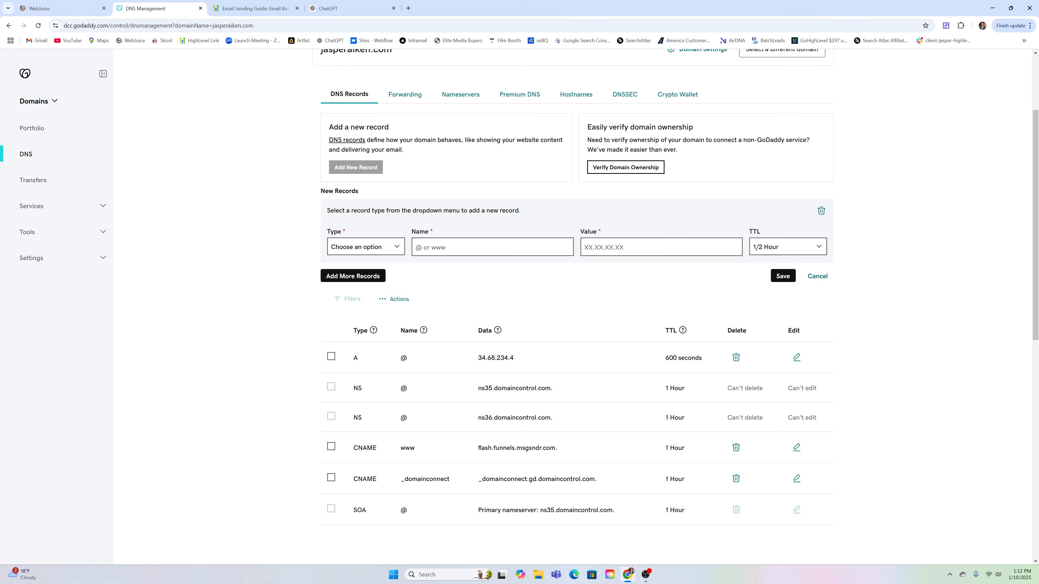
{"action": "left_click", "coordinate": [366, 247]}
{"action": "left_click", "coordinate": [353, 321]}
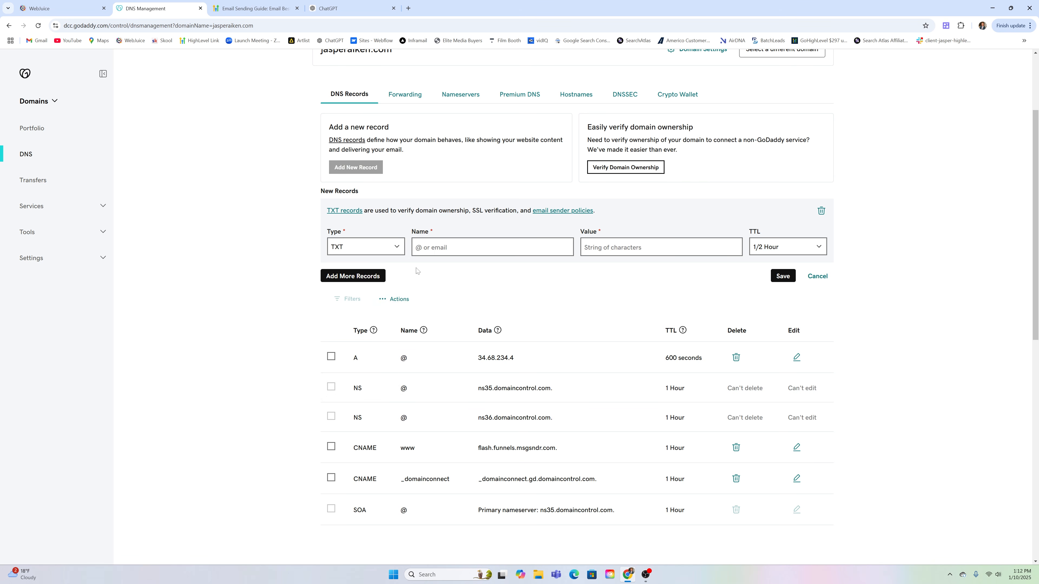
{"action": "left_click", "coordinate": [419, 247]}
{"action": "key", "text": "ctrl+v"}
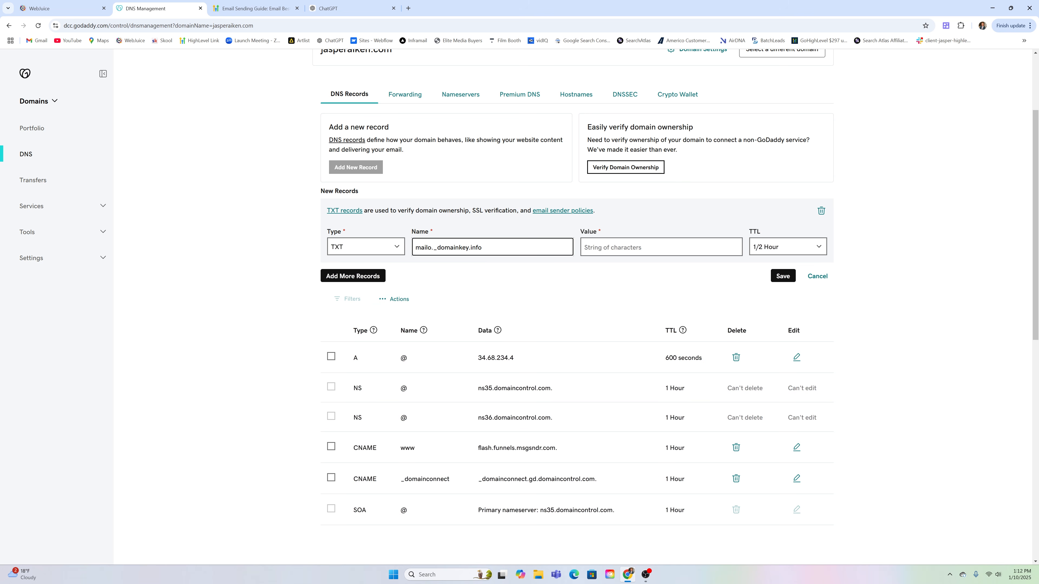
{"action": "left_click", "coordinate": [62, 8]}
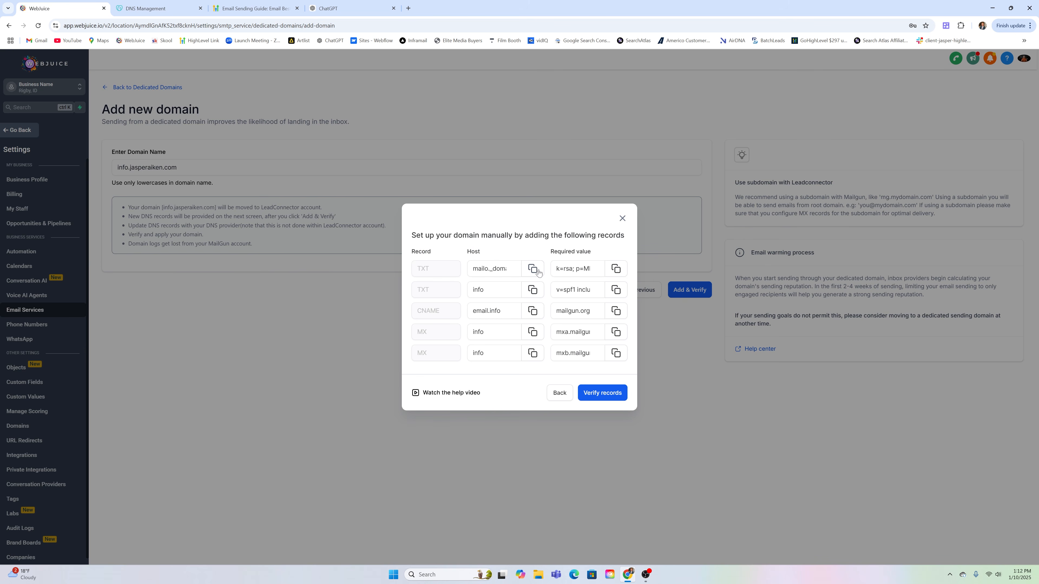
{"action": "left_click", "coordinate": [616, 268]}
{"action": "left_click", "coordinate": [174, 5]}
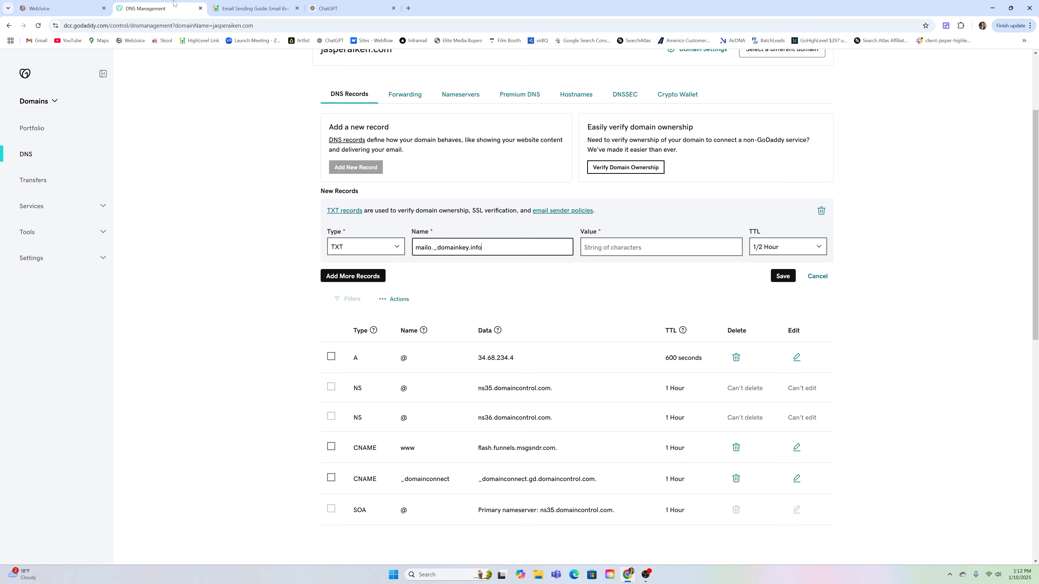
{"action": "left_click", "coordinate": [615, 248]}
{"action": "key", "text": "ctrl+v"}
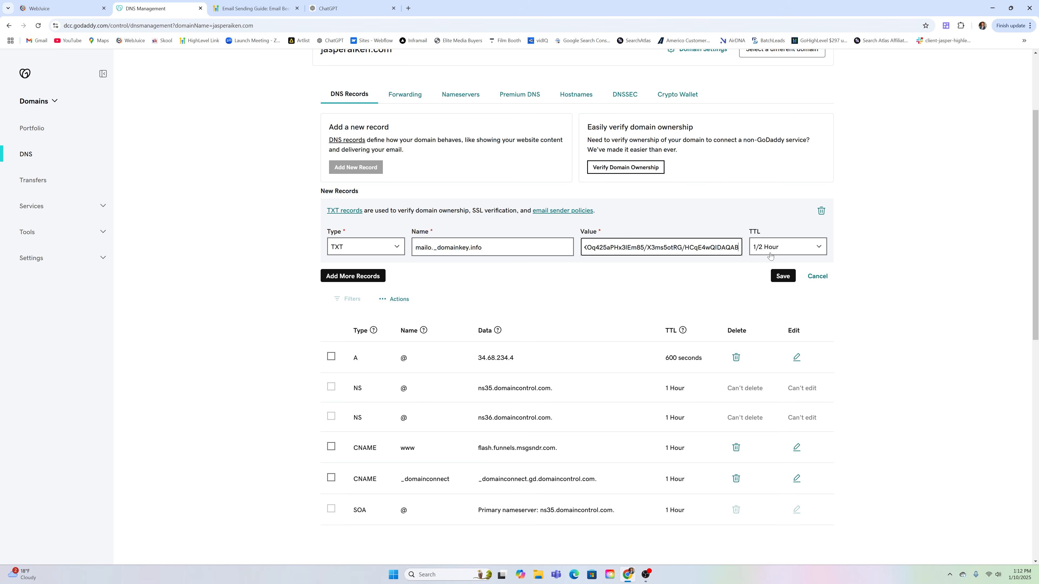
{"action": "left_click", "coordinate": [365, 279]}
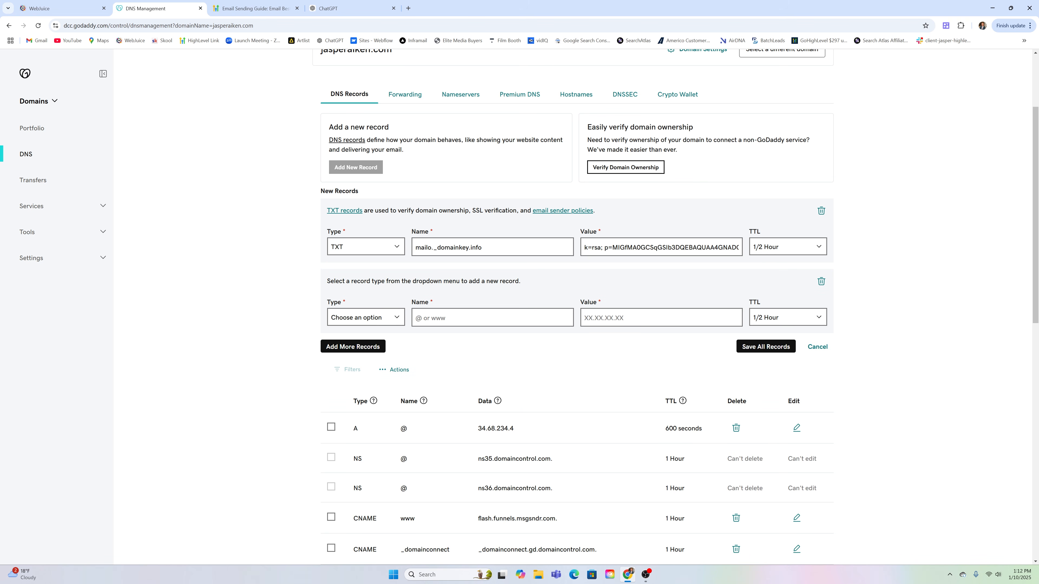
Make the second record row a TXT record named info, copied from WebJuice's host list
{"action": "left_click", "coordinate": [383, 321]}
{"action": "left_click", "coordinate": [61, 8]}
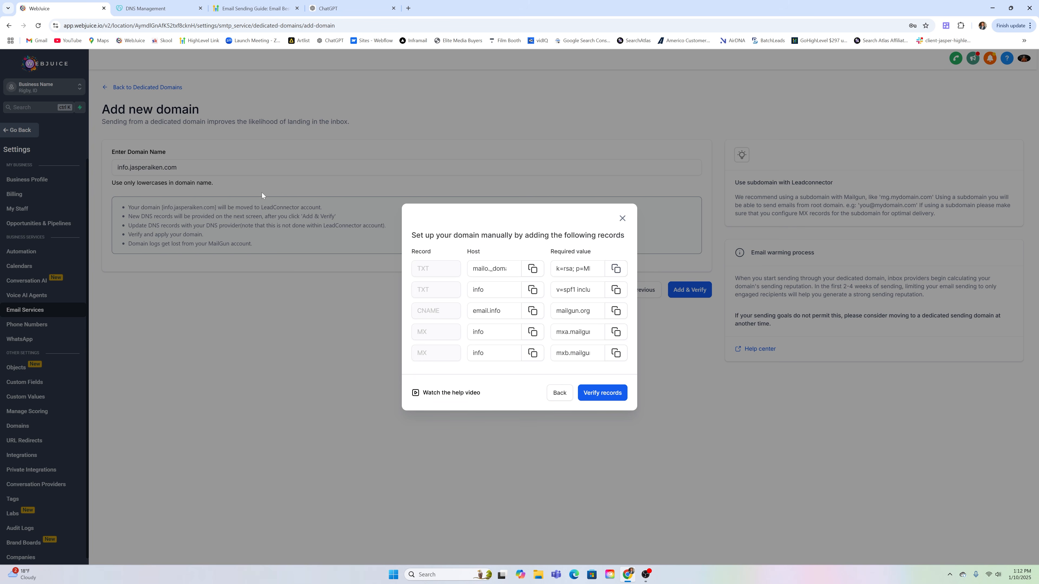
{"action": "left_click", "coordinate": [533, 290]}
{"action": "key", "text": "ctrl+Tab"}
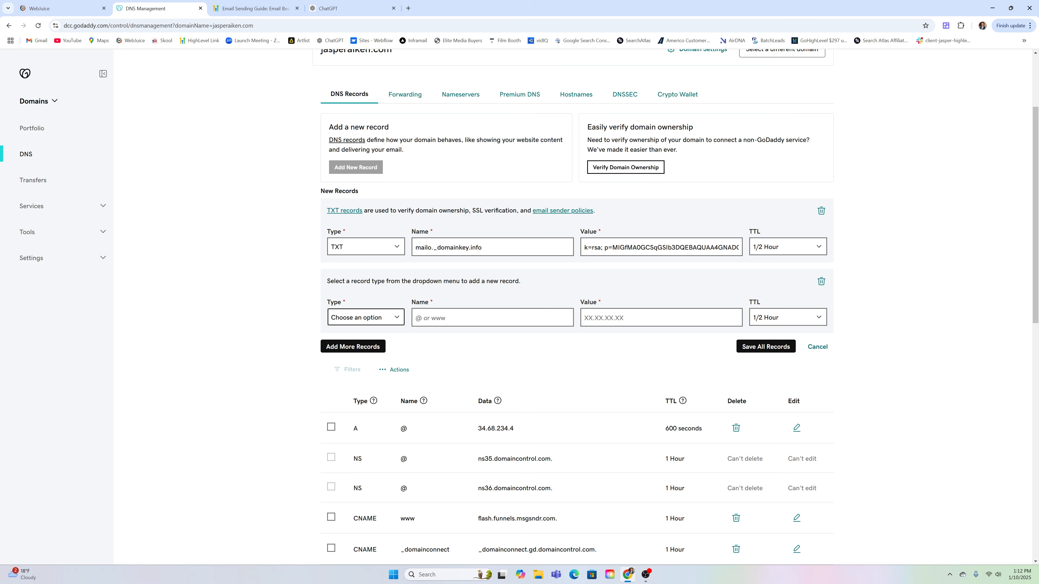
{"action": "left_click", "coordinate": [406, 322]}
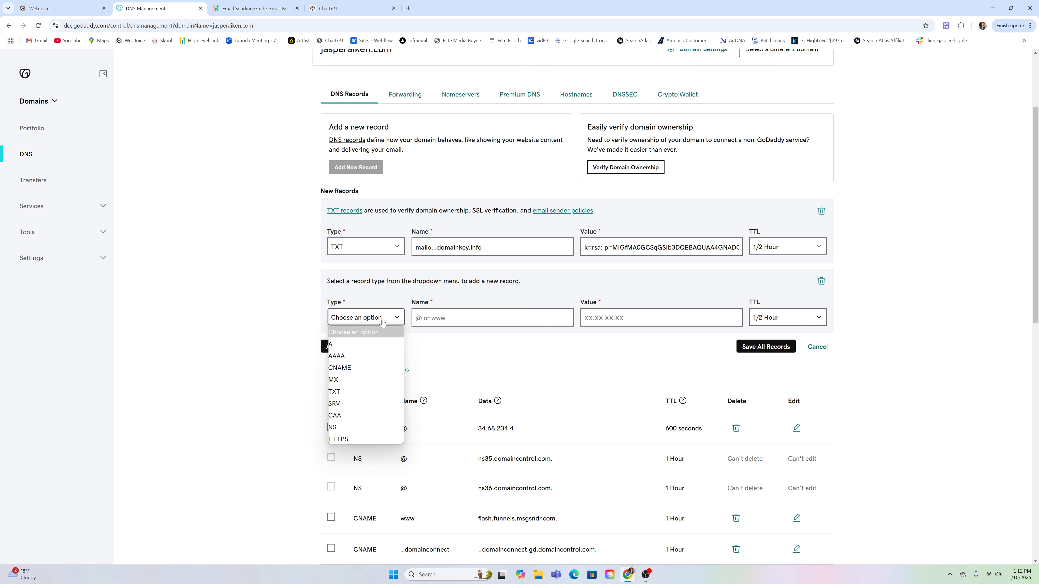
{"action": "left_click", "coordinate": [360, 391]}
{"action": "left_click", "coordinate": [414, 325]}
{"action": "key", "text": "ctrl+v"}
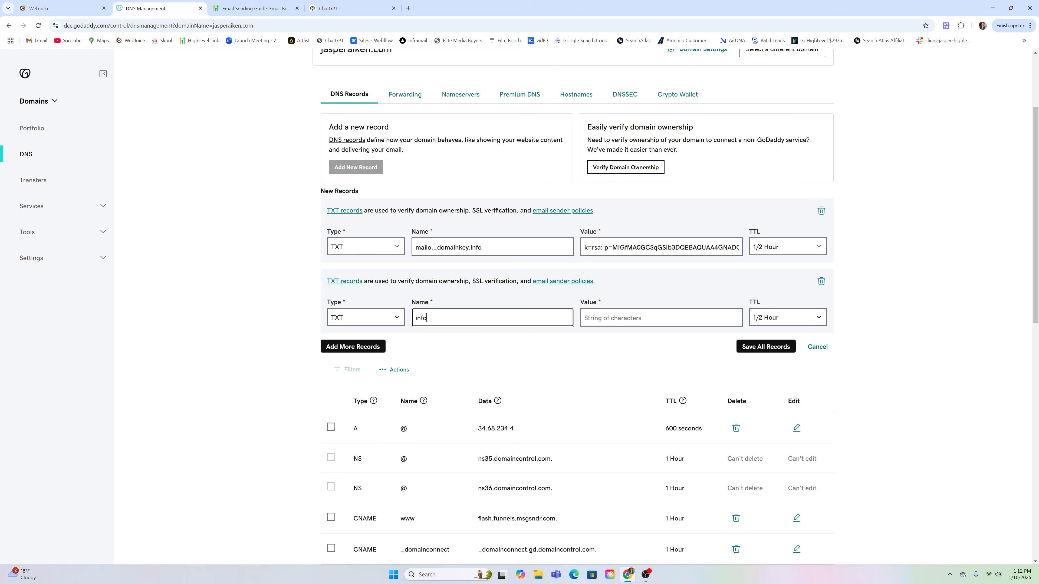
Give the info TXT record the value v=spf1 include:mailgun.org ~all and copy the CNAME host email.info
{"action": "left_click", "coordinate": [61, 9]}
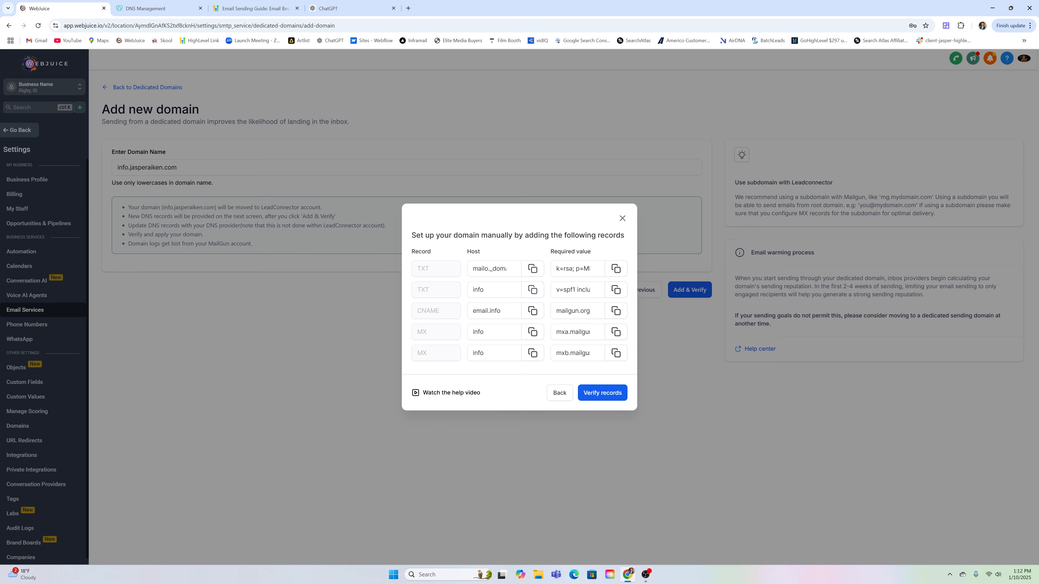
{"action": "left_click", "coordinate": [617, 290]}
{"action": "left_click", "coordinate": [160, 8]}
{"action": "key", "text": "Tab"}
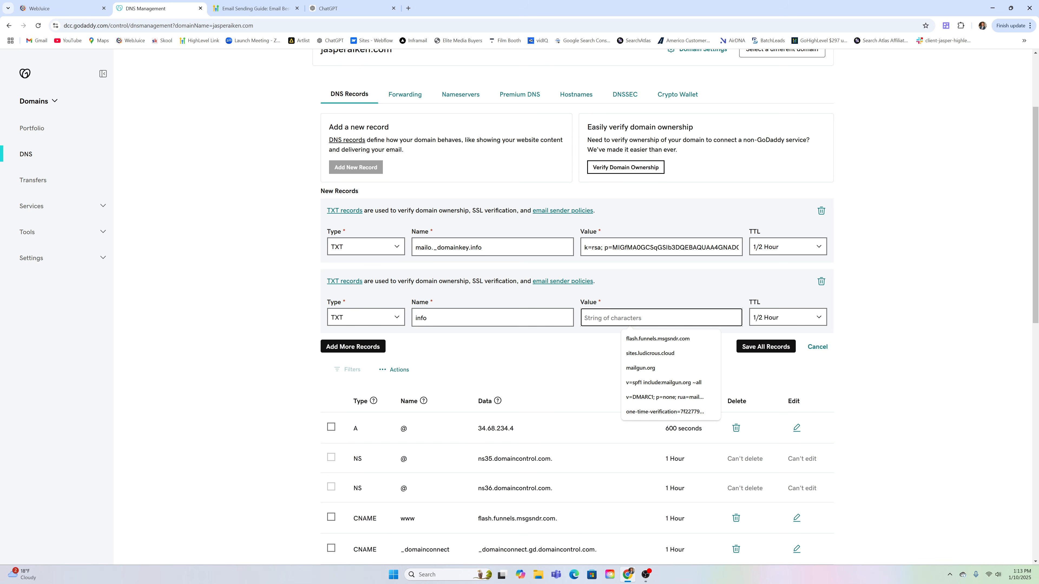
{"action": "key", "text": "ctrl+v"}
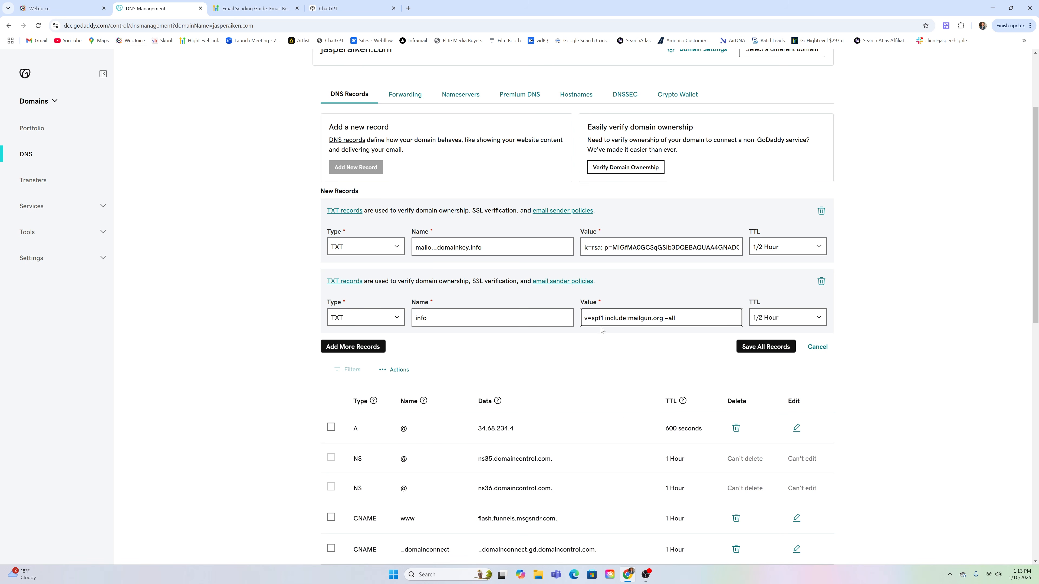
{"action": "left_click", "coordinate": [370, 346]}
{"action": "left_click", "coordinate": [48, 7]}
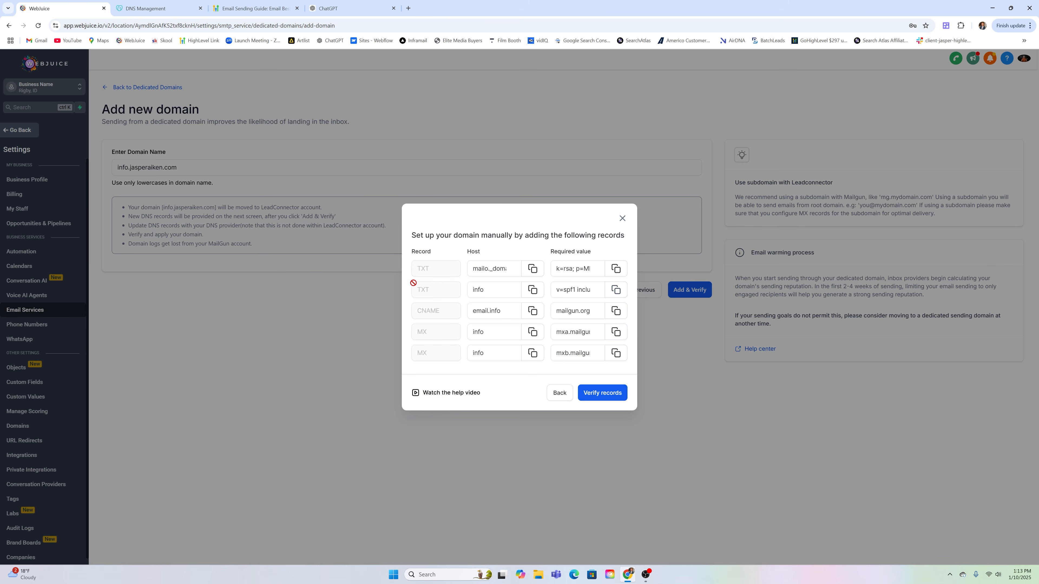
{"action": "left_click", "coordinate": [532, 312]}
Add a CNAME record named email.info pointing to mailgun.org
{"action": "left_click", "coordinate": [203, 3]}
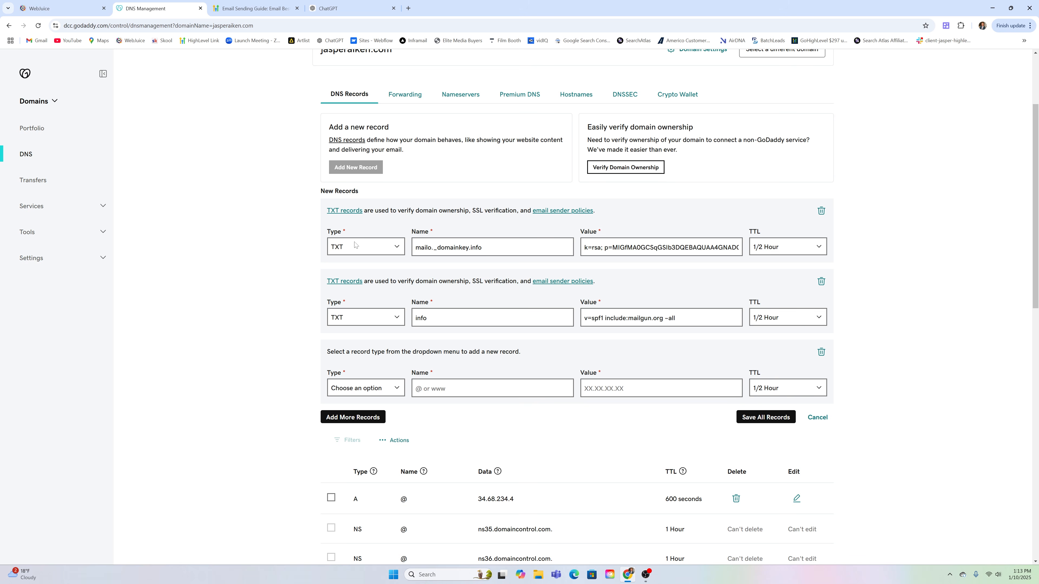
{"action": "left_click", "coordinate": [392, 387]}
{"action": "left_click", "coordinate": [349, 437]}
{"action": "left_click", "coordinate": [455, 388]}
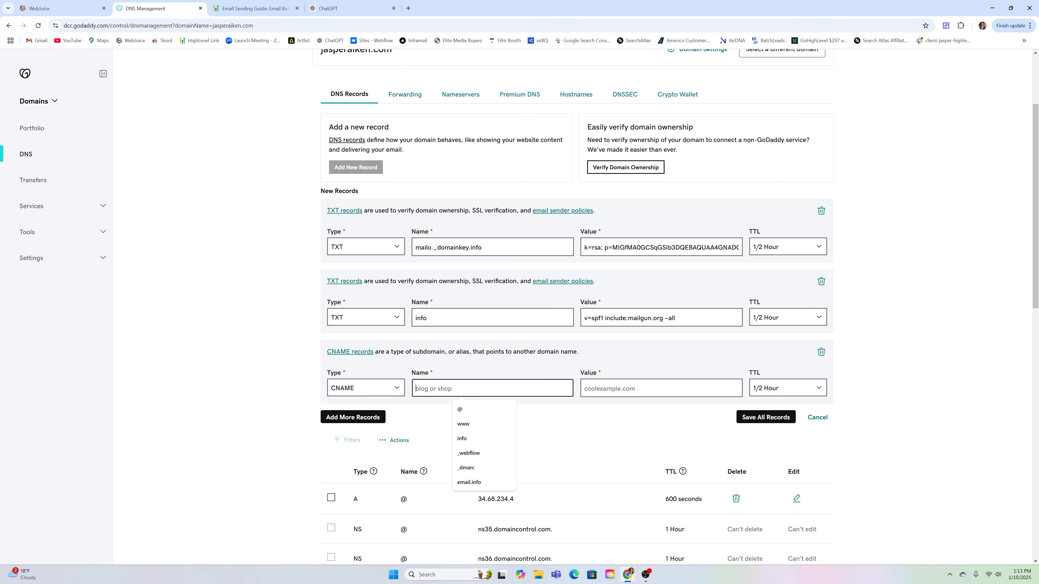
{"action": "key", "text": "ctrl+v"}
{"action": "key", "text": "Tab"}
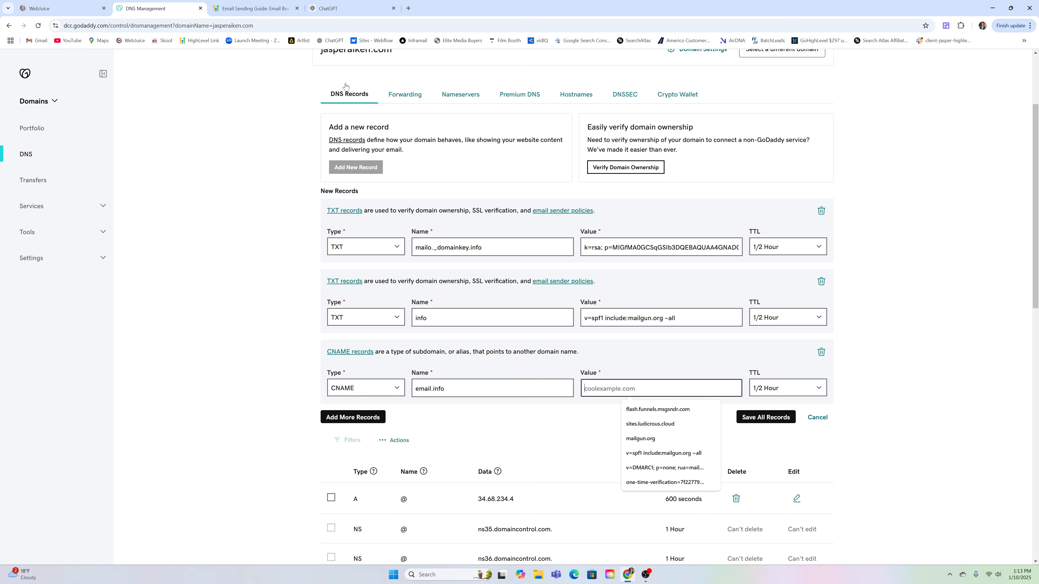
{"action": "left_click", "coordinate": [63, 7]}
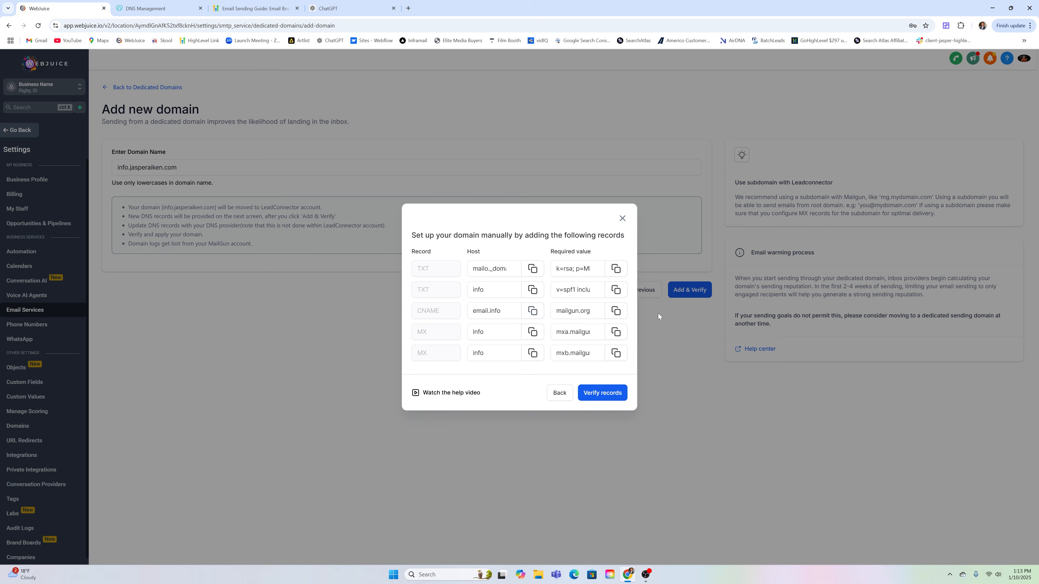
{"action": "left_click", "coordinate": [615, 310]}
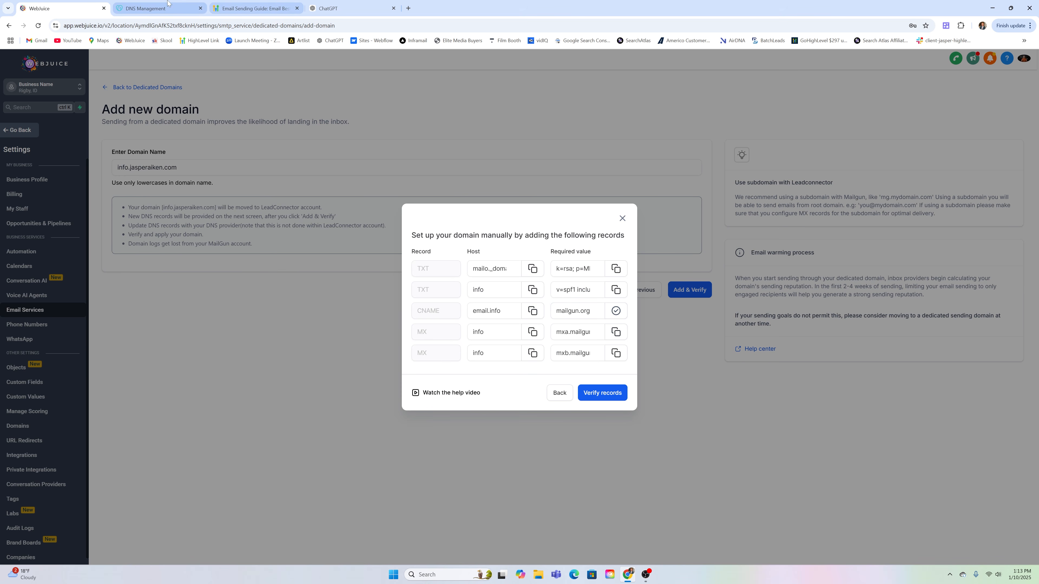
{"action": "left_click", "coordinate": [160, 8]}
{"action": "key", "text": "ctrl+v"}
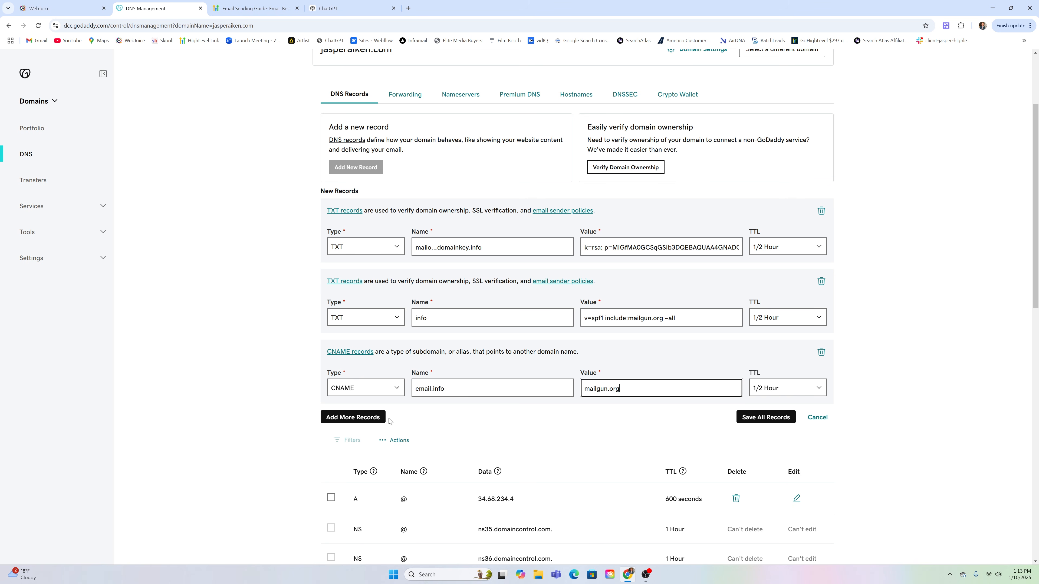
Add a fourth record row and copy the first MX record's host info for it
{"action": "left_click", "coordinate": [363, 421]}
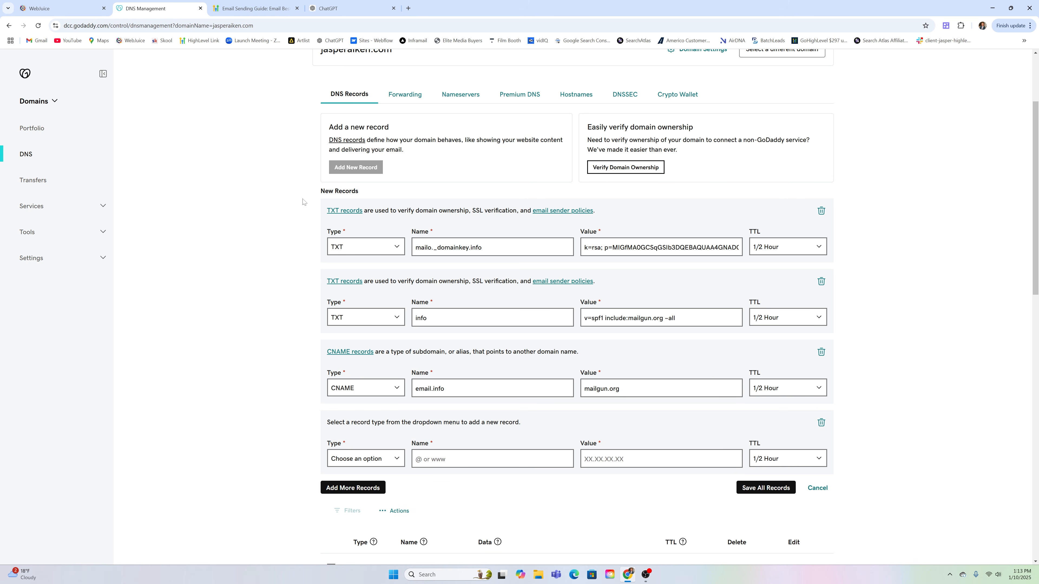
{"action": "left_click", "coordinate": [61, 8]}
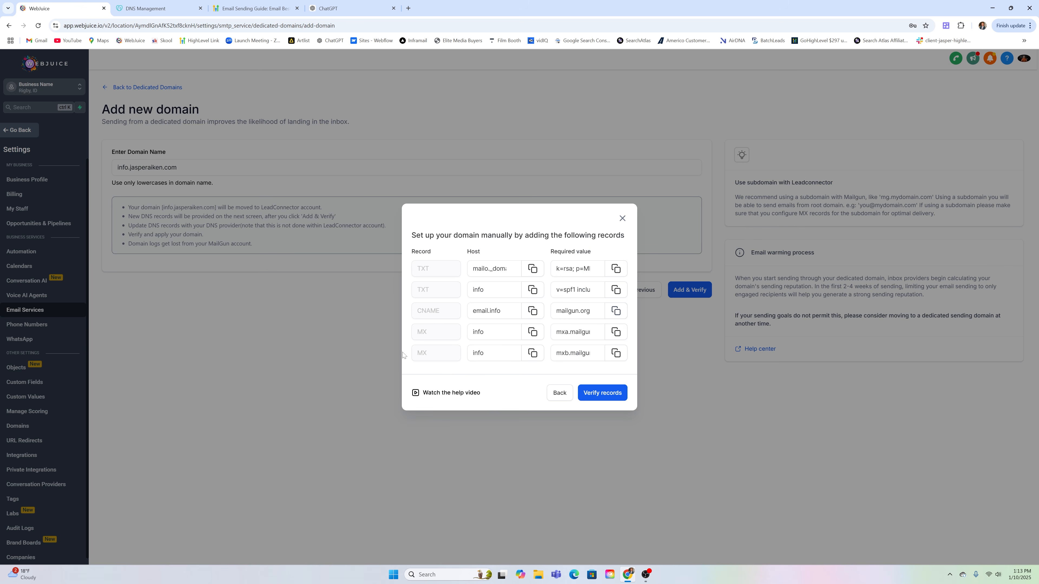
{"action": "left_click", "coordinate": [533, 331]}
{"action": "left_click", "coordinate": [165, 4]}
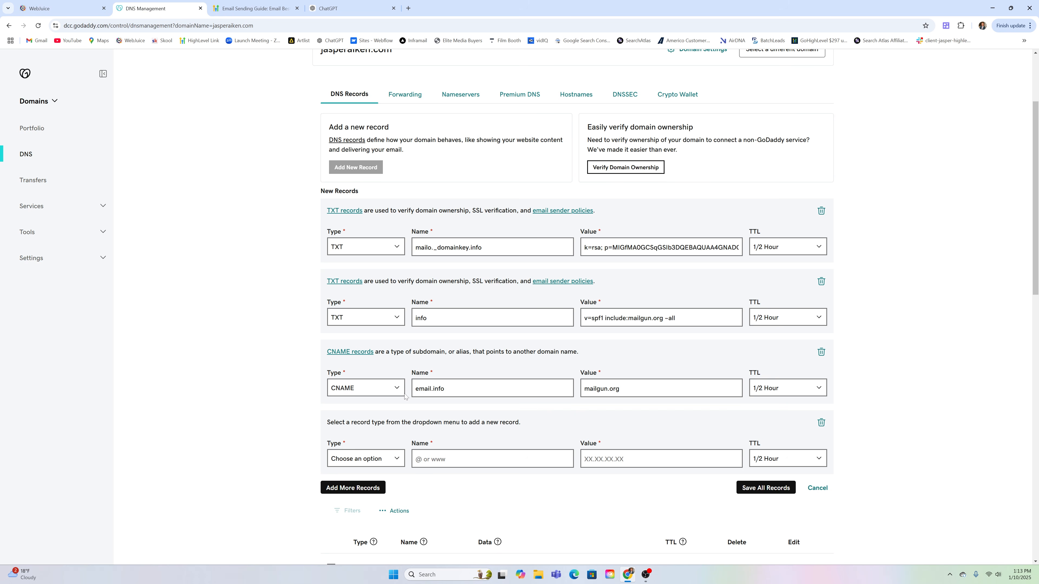
{"action": "left_click", "coordinate": [385, 461]}
Fill in an MX record for info with priority 10 pointing to mxa.mailgun.org
{"action": "left_click", "coordinate": [336, 386]}
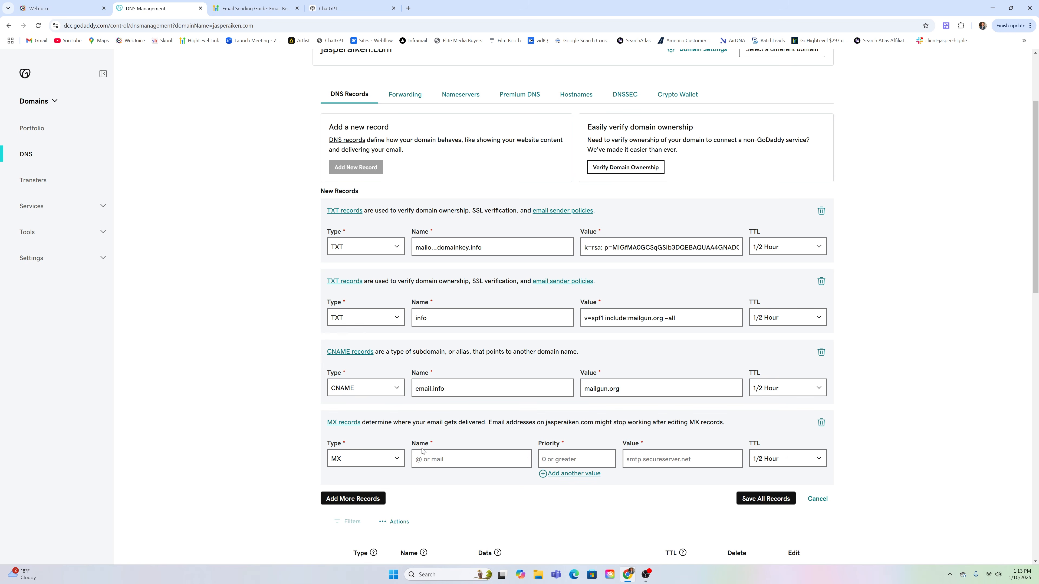
{"action": "left_click", "coordinate": [417, 458]}
{"action": "type", "text": "info"}
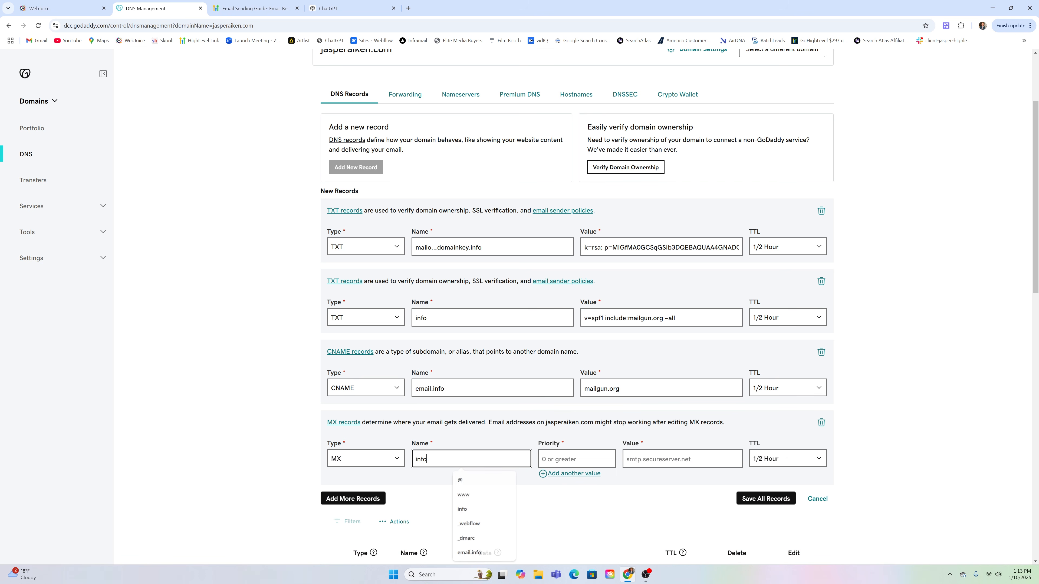
{"action": "key", "text": "Tab"}
{"action": "type", "text": "1"}
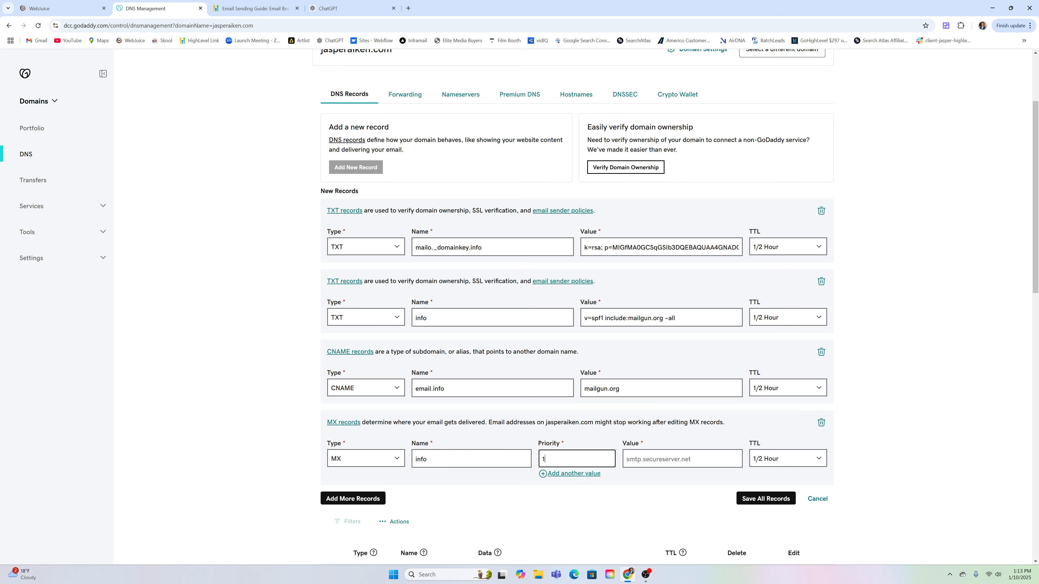
{"action": "key", "text": "Tab"}
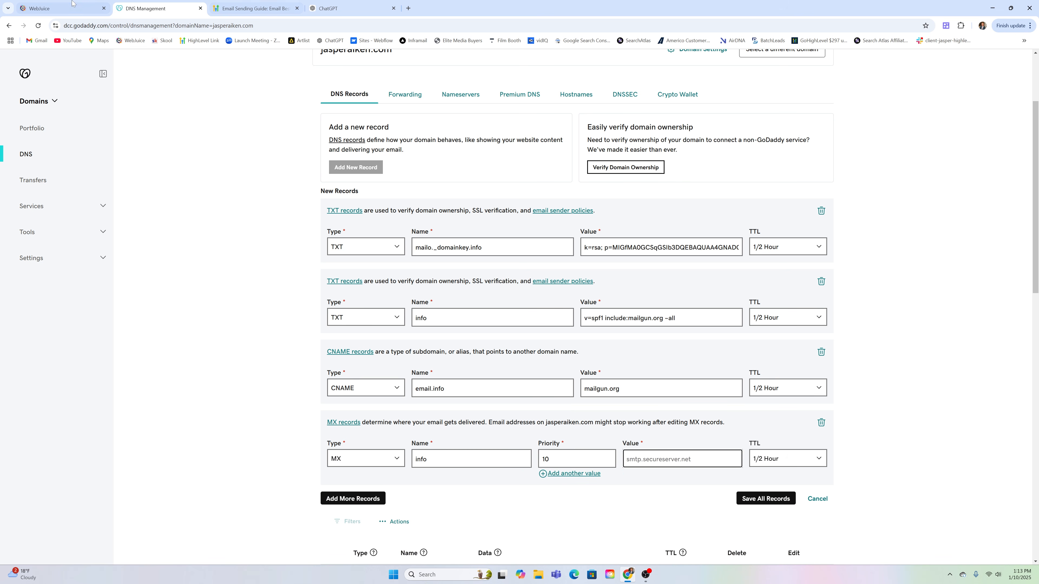
{"action": "left_click", "coordinate": [62, 8]}
{"action": "left_click", "coordinate": [615, 331]}
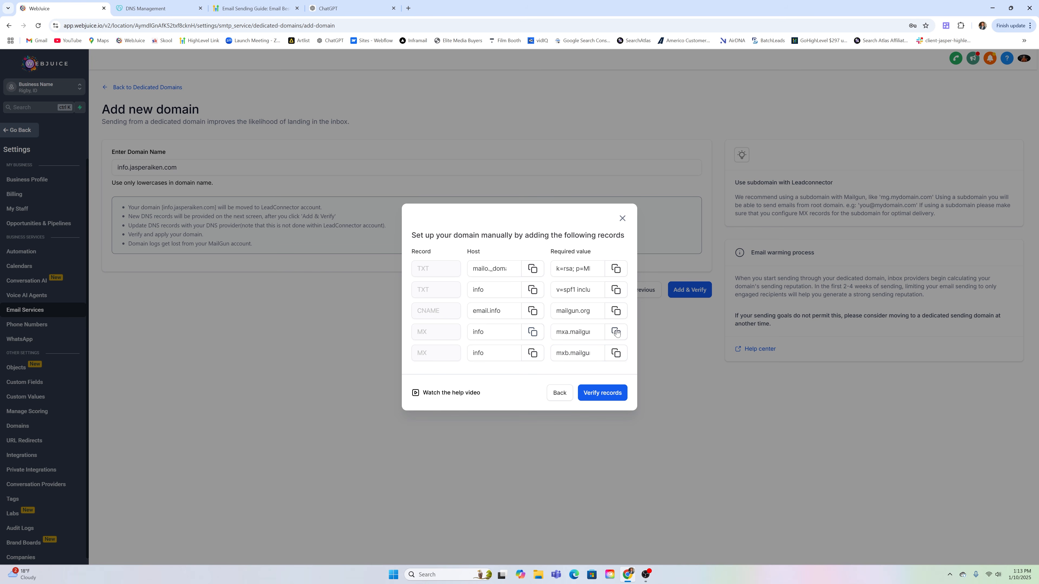
{"action": "left_click", "coordinate": [155, 8]}
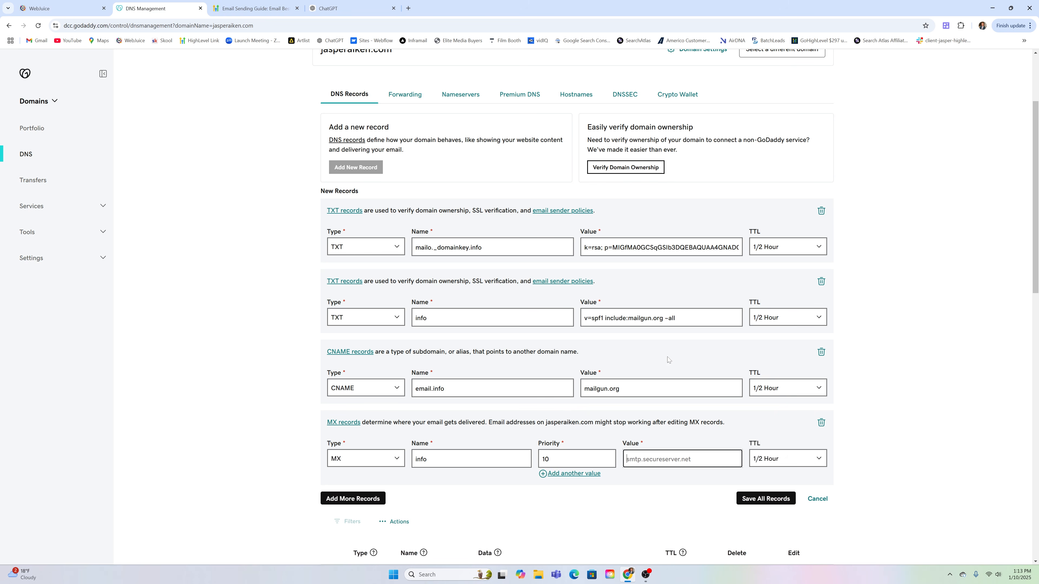
{"action": "key", "text": "ctrl+v"}
Add another MX record row and paste info as its name
{"action": "left_click", "coordinate": [347, 498]}
{"action": "scroll", "coordinate": [352, 482], "scroll_direction": "down", "scroll_amount": 3}
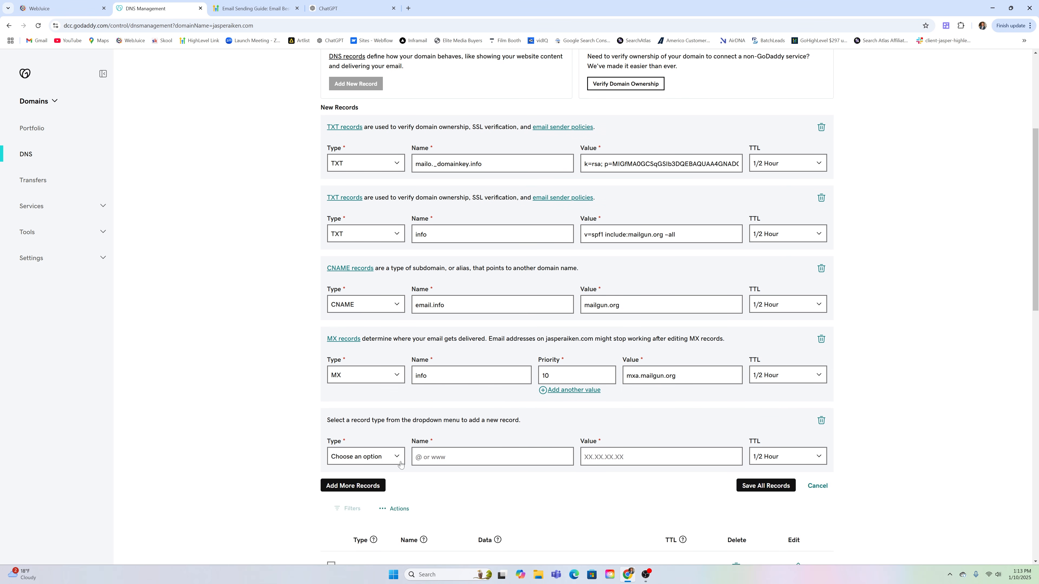
{"action": "left_click", "coordinate": [366, 424]}
{"action": "left_click", "coordinate": [334, 480]}
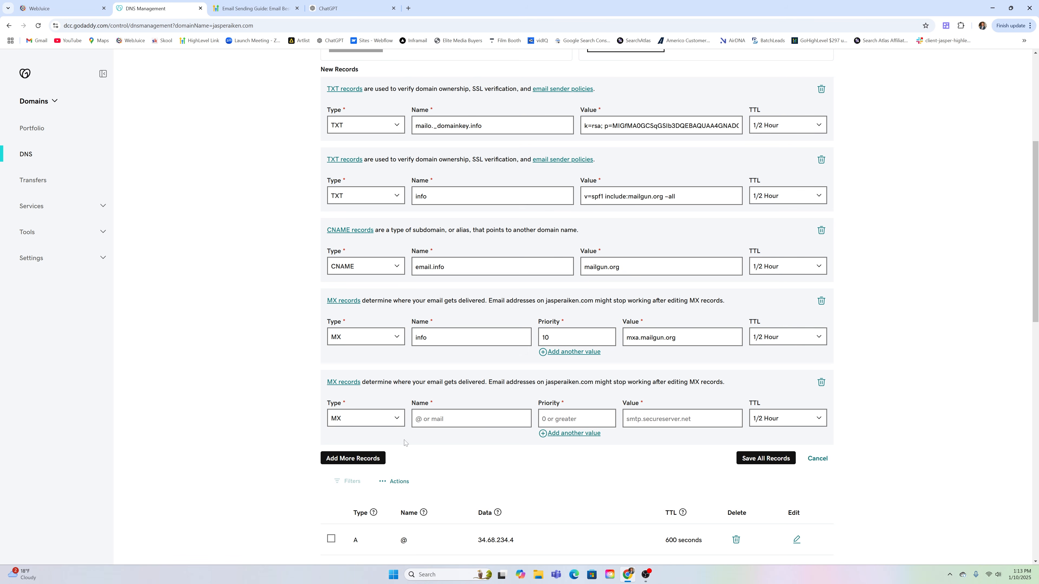
{"action": "left_click", "coordinate": [460, 418]}
{"action": "left_click", "coordinate": [33, 8]}
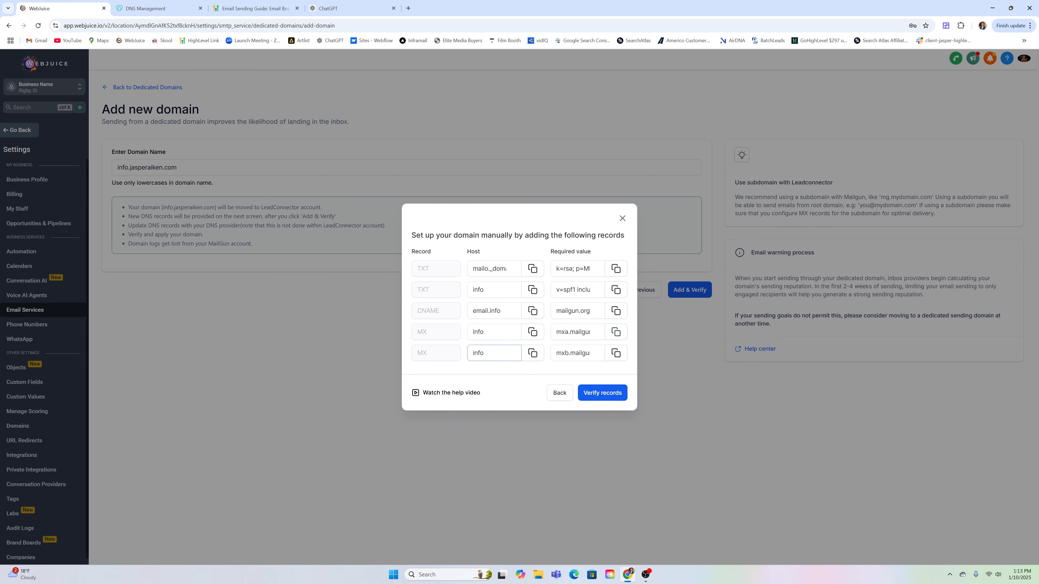
{"action": "left_click", "coordinate": [532, 353]}
{"action": "left_click", "coordinate": [158, 7]}
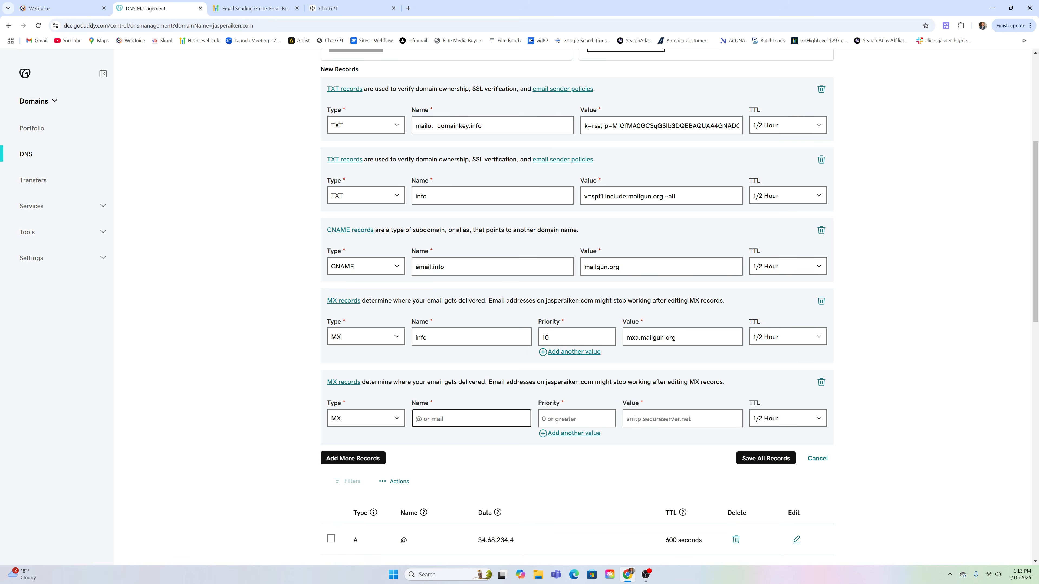
{"action": "key", "text": "ctrl+v"}
Give the second MX record priority 10 and value mxb.mailgun.org, then save all records
{"action": "key", "text": "Tab"}
{"action": "type", "text": "1"}
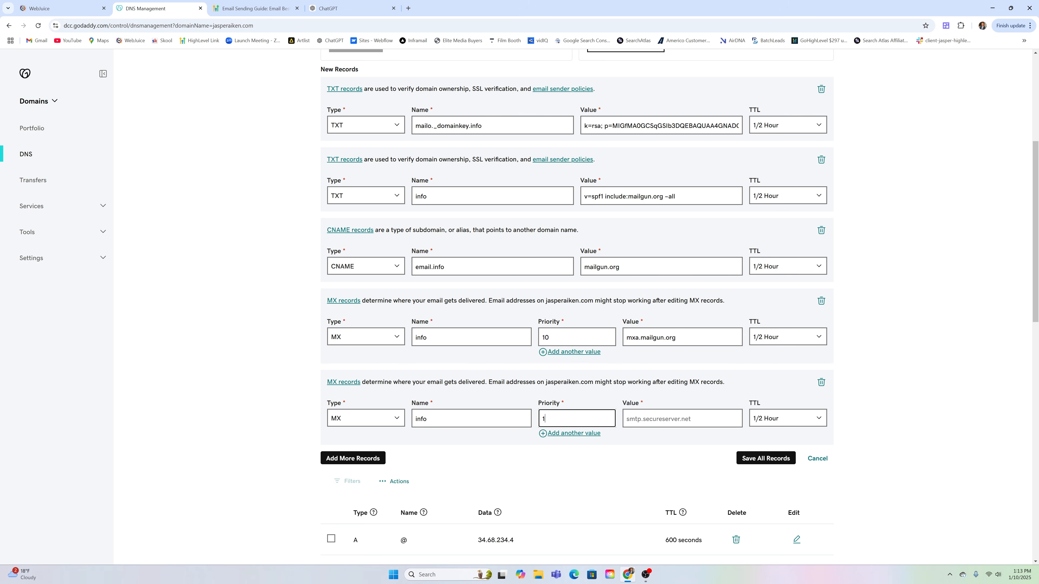
{"action": "key", "text": "Tab"}
{"action": "left_click", "coordinate": [45, 5]}
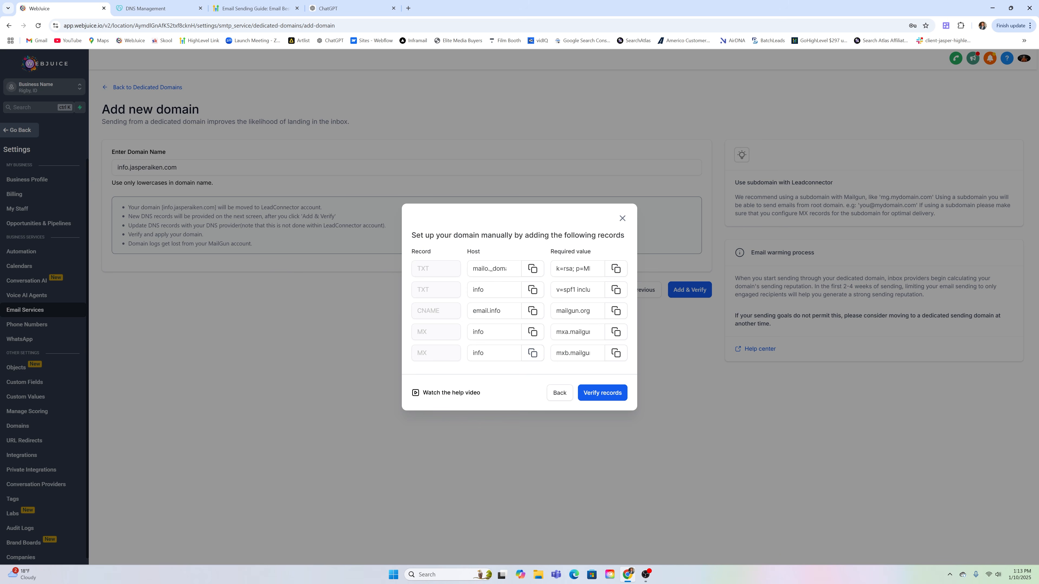
{"action": "left_click", "coordinate": [144, 6]}
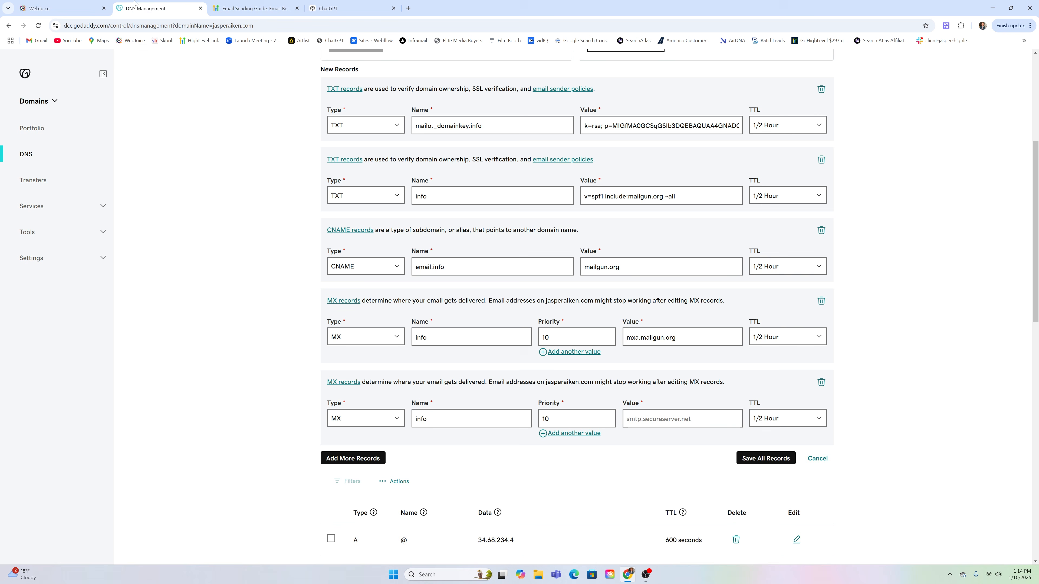
{"action": "left_click", "coordinate": [630, 419]}
{"action": "key", "text": "ctrl+v"}
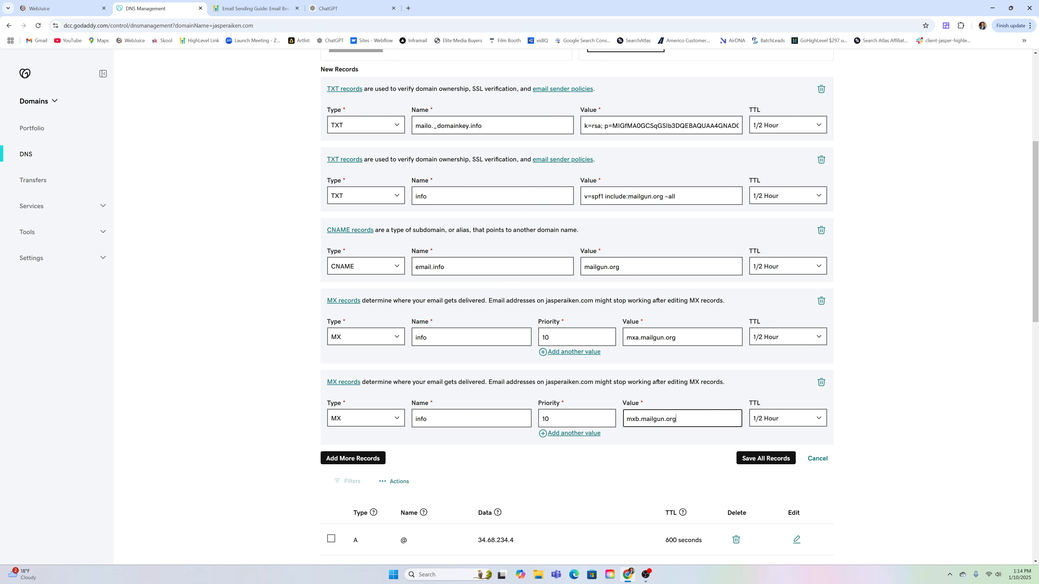
{"action": "left_click", "coordinate": [759, 455]}
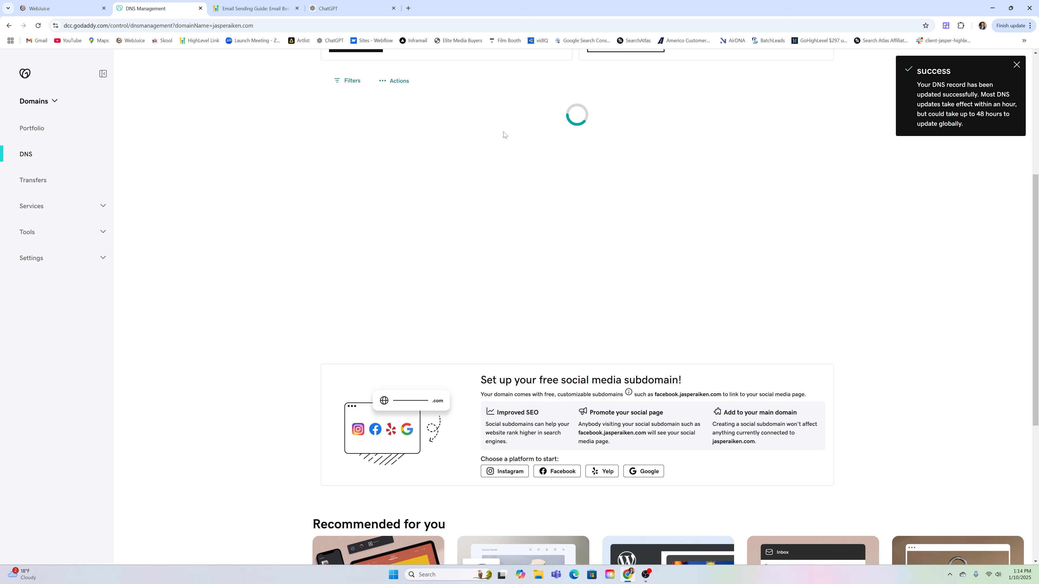
Check the saved TXT, CNAME and MX records in GoDaddy, then return to WebJuice's records dialog
{"action": "scroll", "coordinate": [532, 179], "scroll_direction": "up", "scroll_amount": 4}
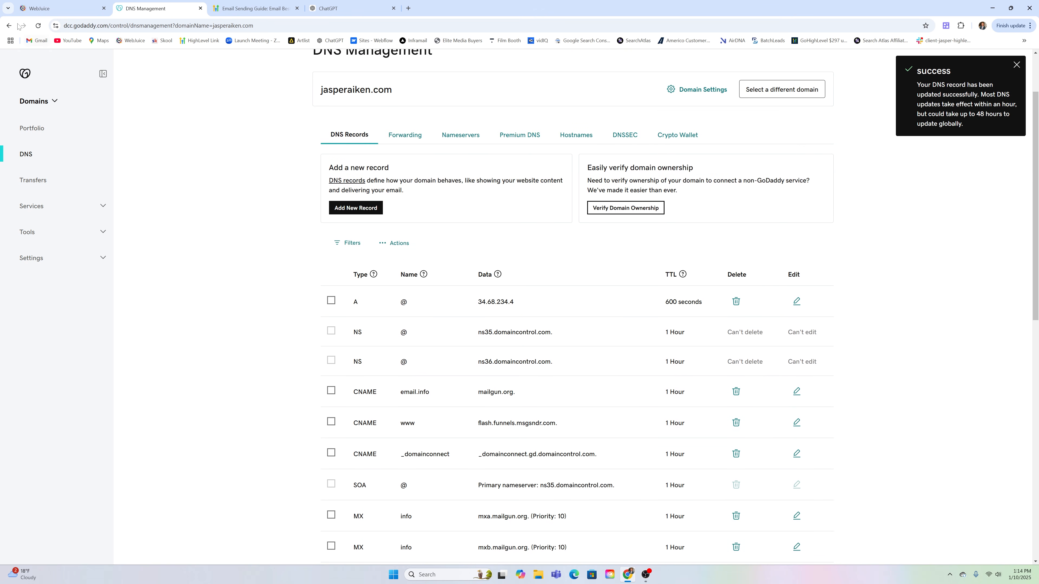
{"action": "left_click", "coordinate": [52, 11]}
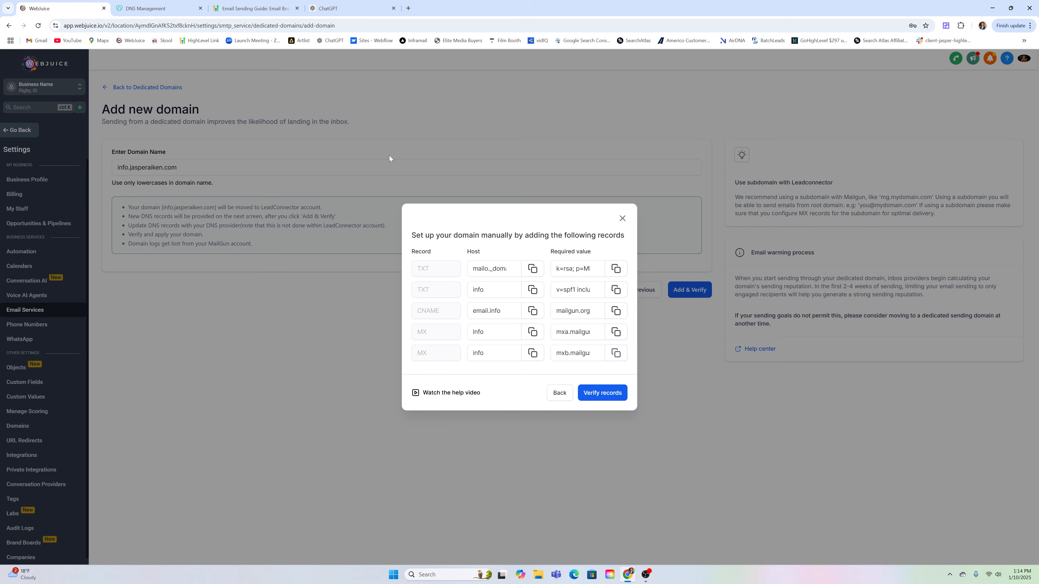
Verify the added DNS records and run Verify Domain for the info subdomain
{"action": "left_click", "coordinate": [606, 393]}
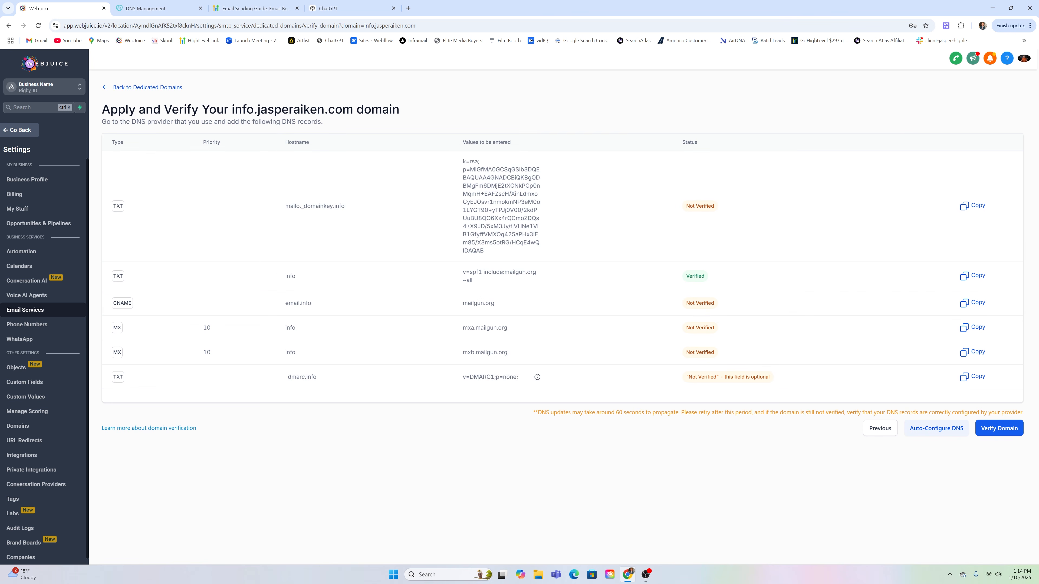
{"action": "left_click", "coordinate": [1006, 430]}
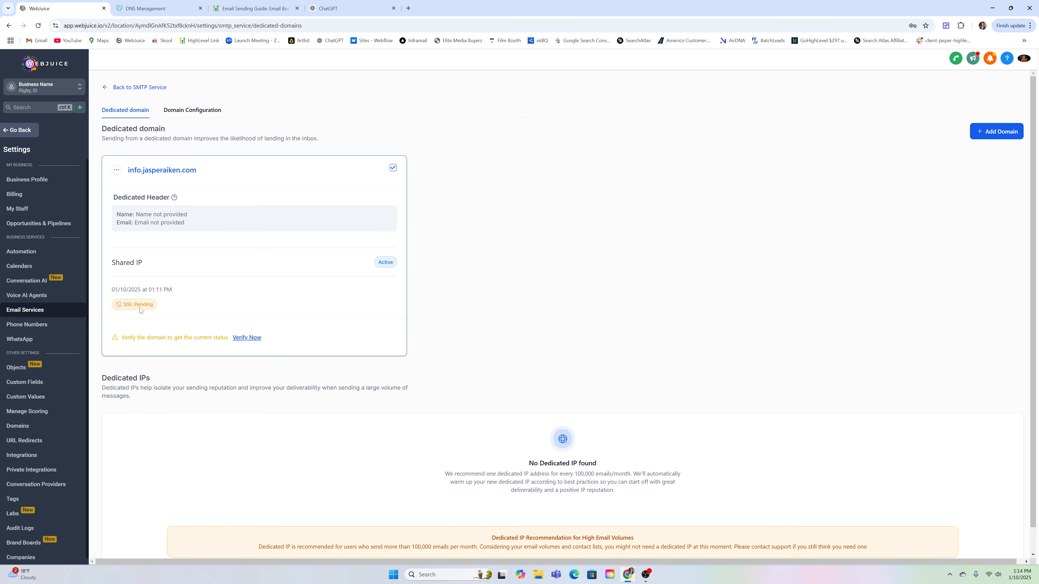
Re-verify the DNS records in WebJuice and copy the unverified _dmarc.info hostname for GoDaddy
{"action": "left_click", "coordinate": [249, 338]}
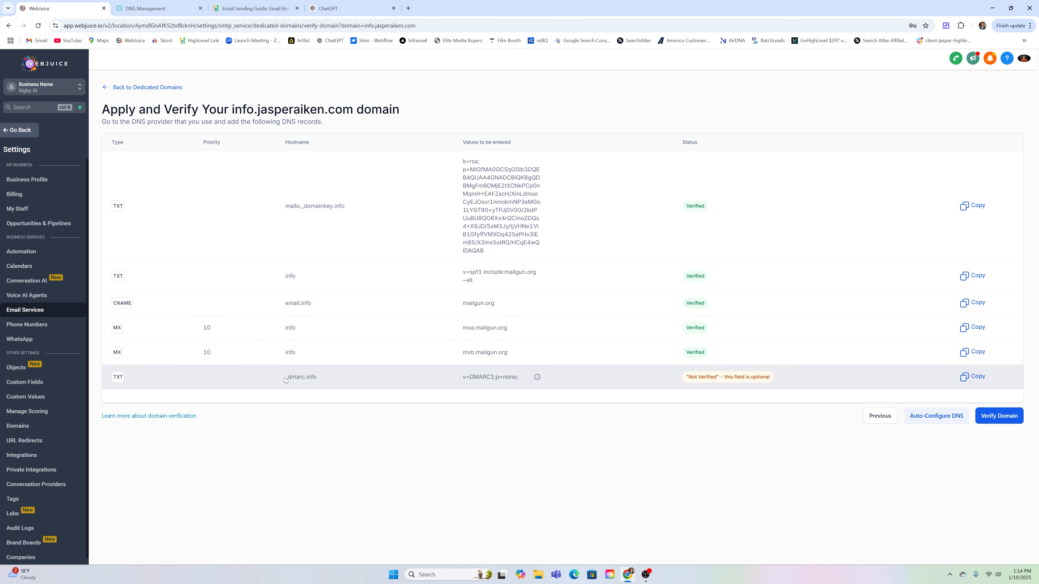
{"action": "left_click_drag", "start_coordinate": [285, 380], "coordinate": [318, 378]}
{"action": "left_click", "coordinate": [151, 8]}
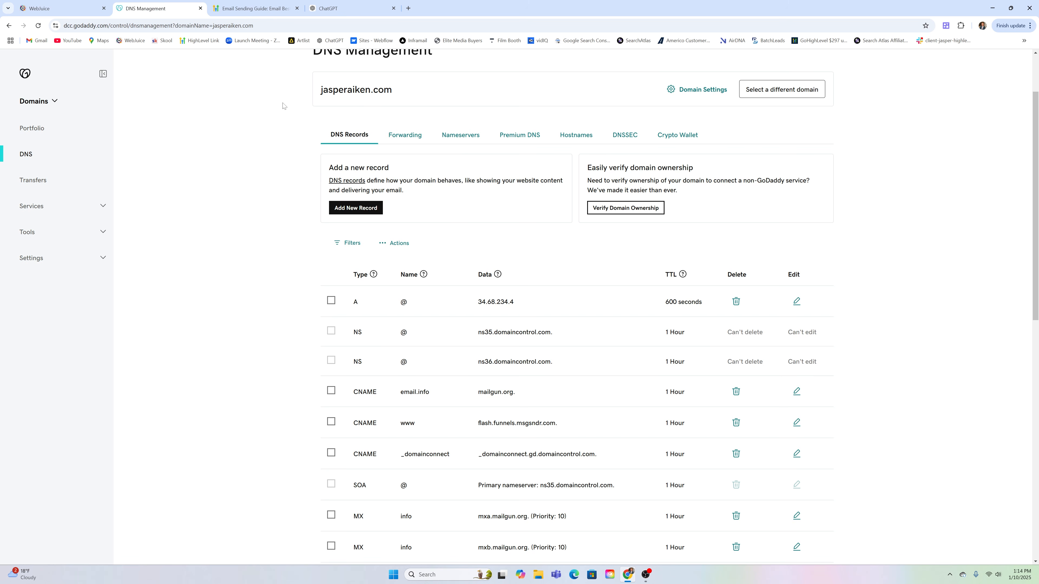
Add a new TXT record in GoDaddy named _dmarc.info
{"action": "left_click", "coordinate": [366, 209]}
{"action": "left_click", "coordinate": [374, 288]}
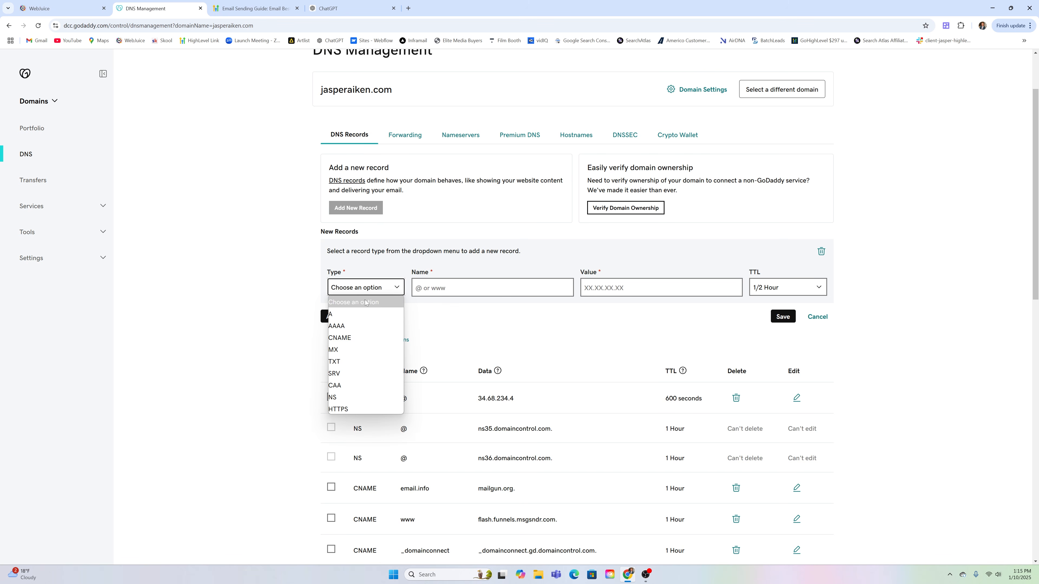
{"action": "left_click", "coordinate": [352, 362]}
{"action": "left_click", "coordinate": [41, 4]}
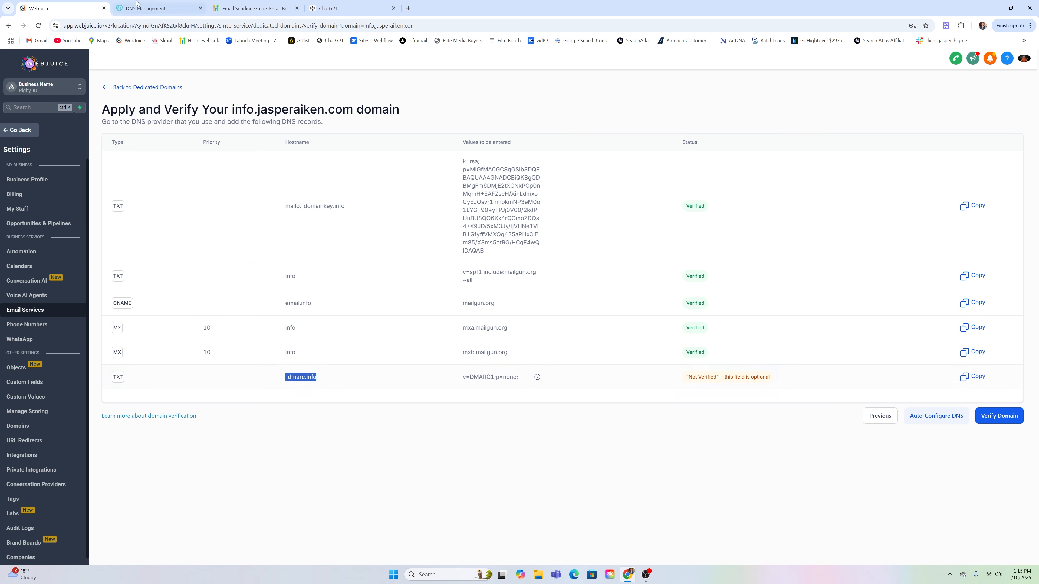
{"action": "left_click", "coordinate": [151, 8]}
{"action": "left_click", "coordinate": [454, 288]}
{"action": "key", "text": "ctrl+v"}
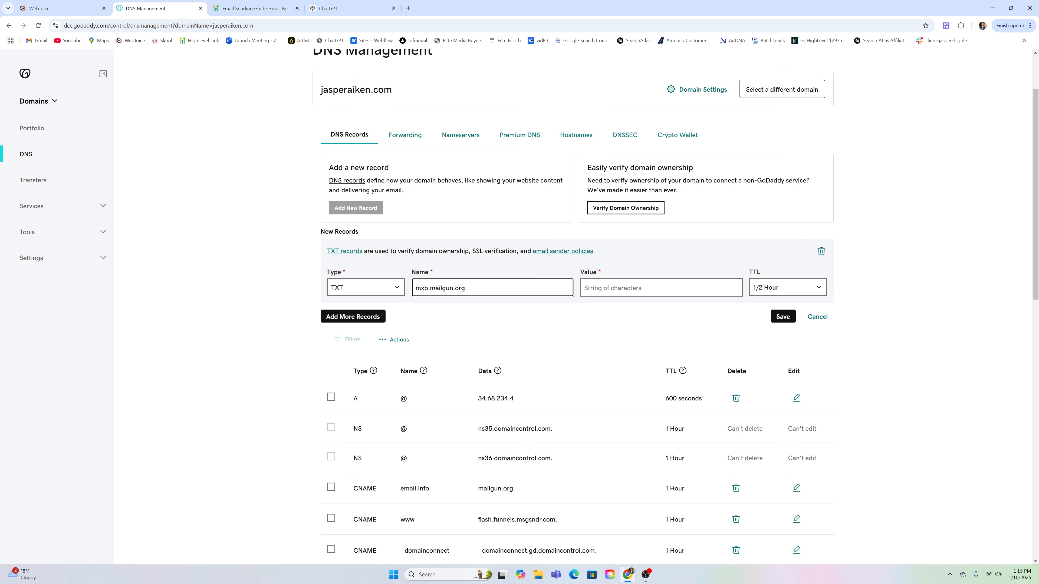
{"action": "triple_click", "coordinate": [459, 288]}
{"action": "key", "text": "BackSpace"}
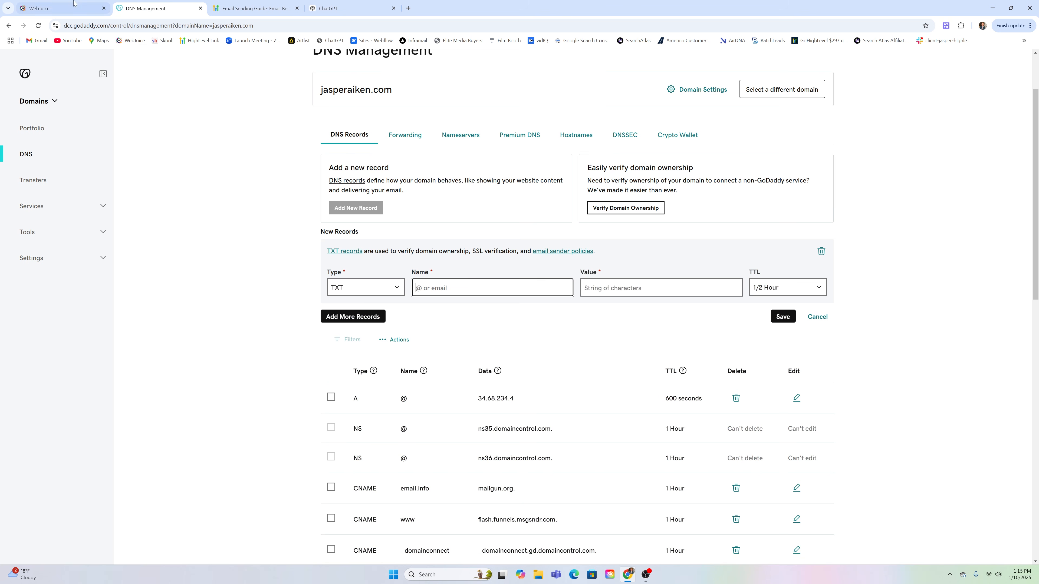
{"action": "left_click", "coordinate": [61, 8]}
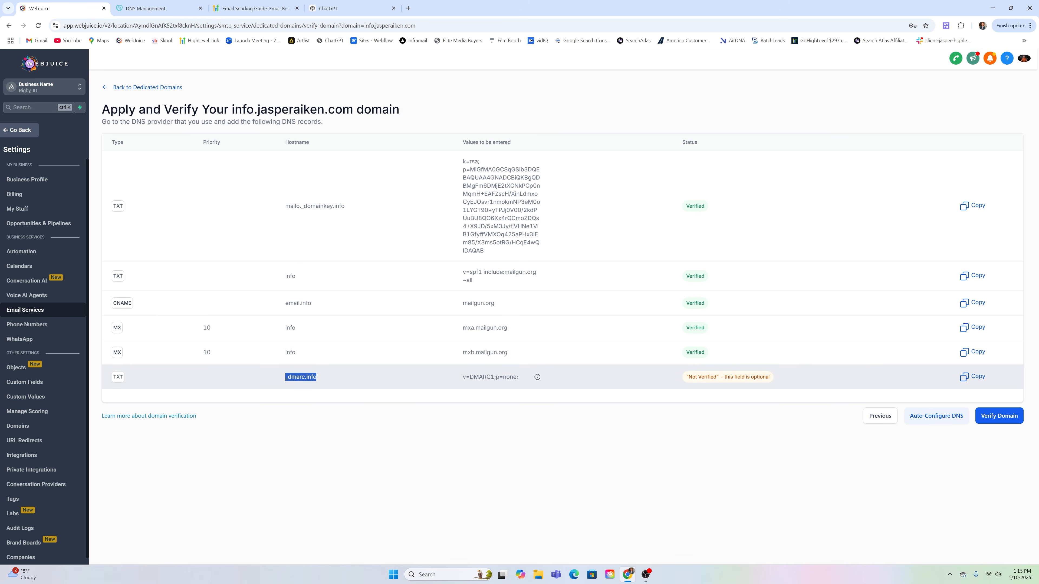
{"action": "left_click", "coordinate": [149, 5]}
{"action": "key", "text": "ctrl+v"}
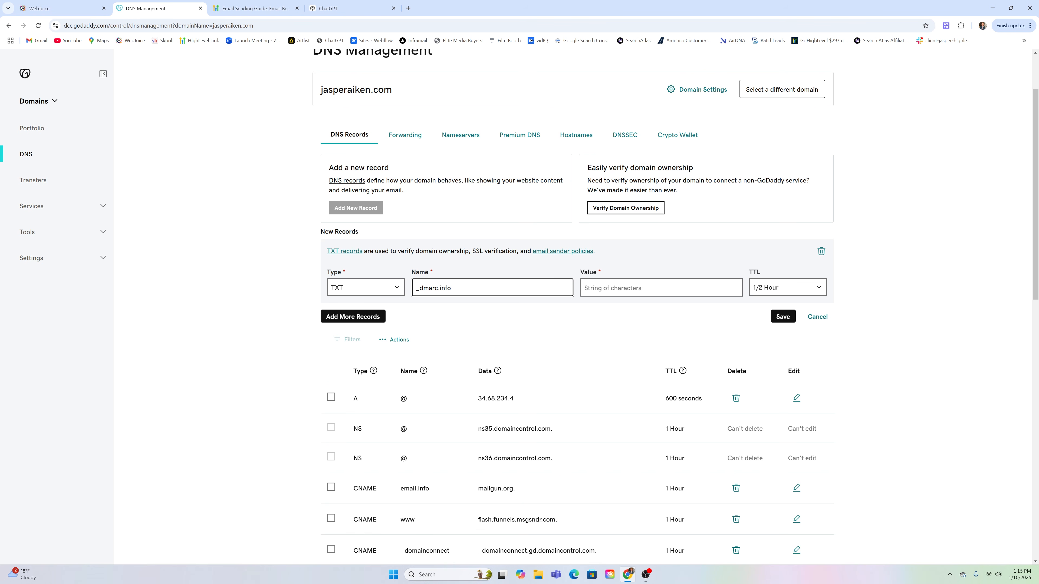
Give the _dmarc.info record the value v=DMARC1;p=none; and save it
{"action": "left_click", "coordinate": [637, 287]}
{"action": "left_click", "coordinate": [61, 8]}
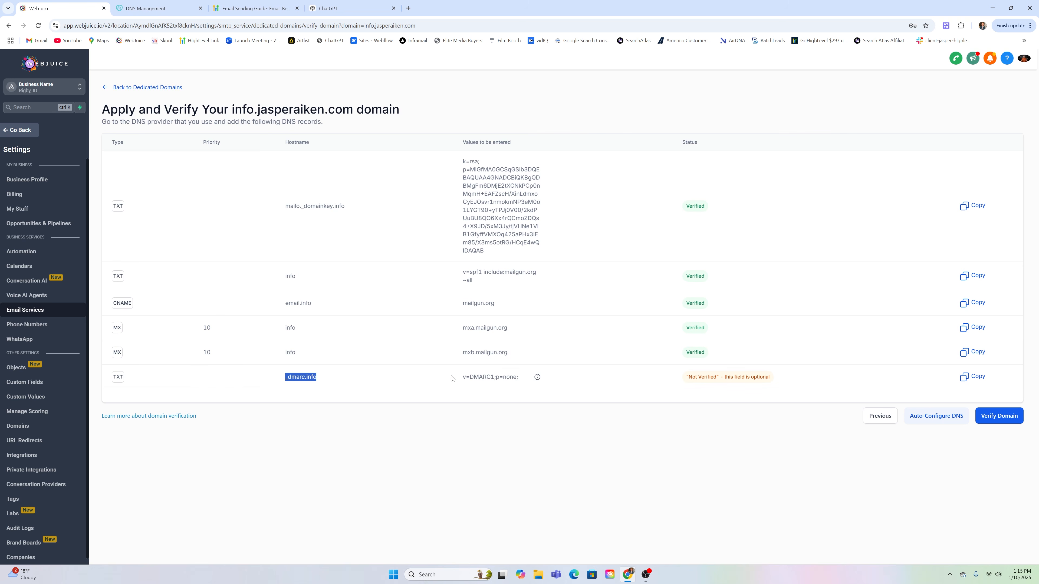
{"action": "left_click_drag", "start_coordinate": [463, 378], "coordinate": [518, 380]}
{"action": "key", "text": "ctrl+c"}
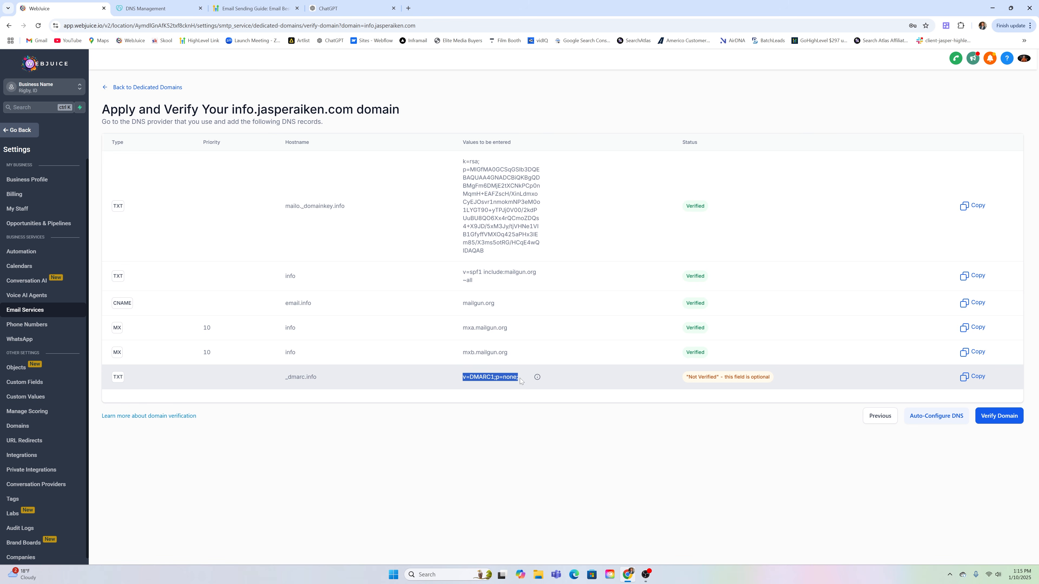
{"action": "left_click", "coordinate": [156, 8]}
{"action": "key", "text": "ctrl+v"}
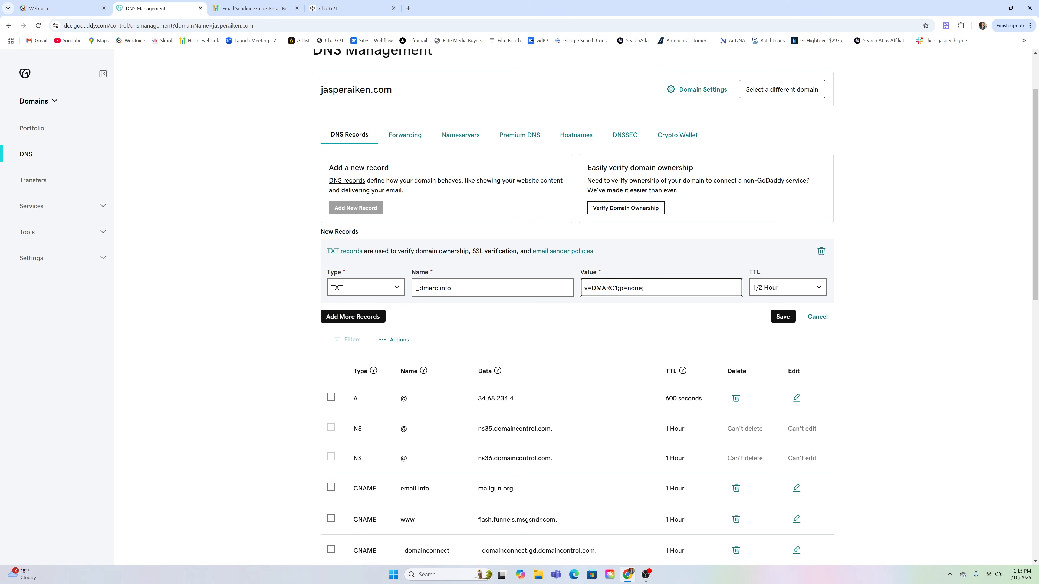
{"action": "left_click", "coordinate": [783, 316]}
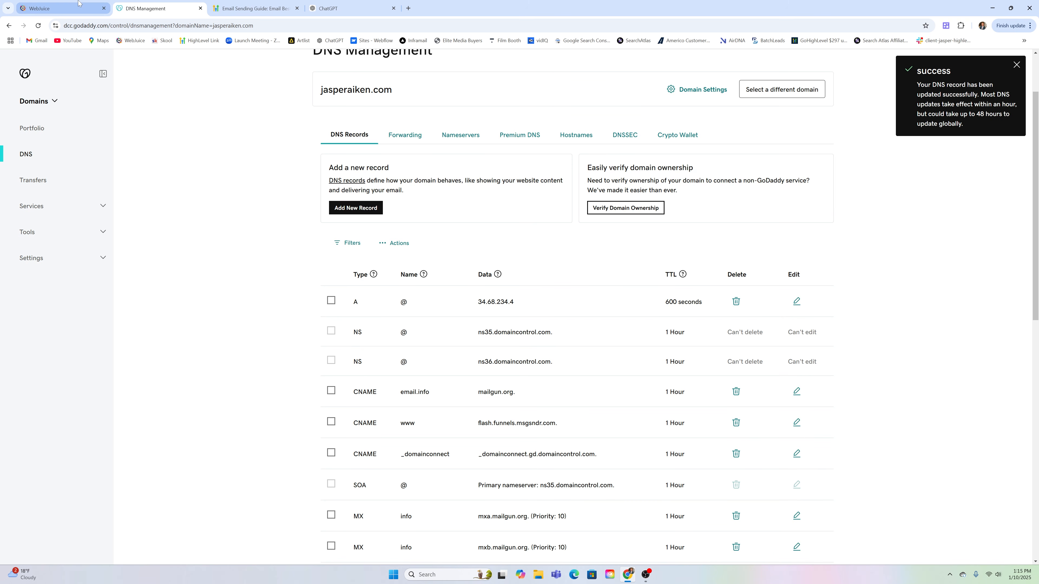
{"action": "left_click", "coordinate": [61, 8]}
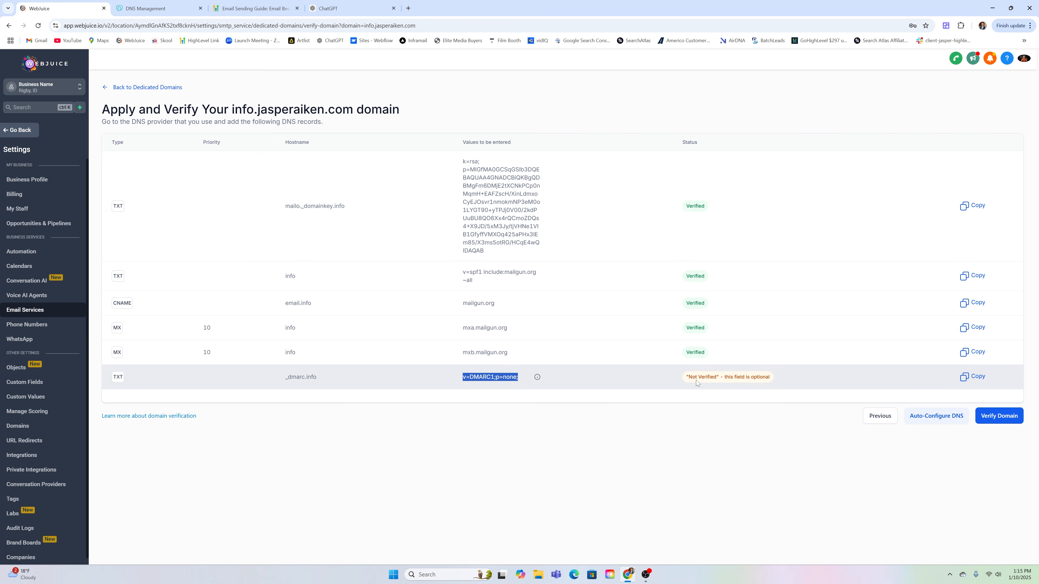
{"action": "left_click", "coordinate": [997, 419]}
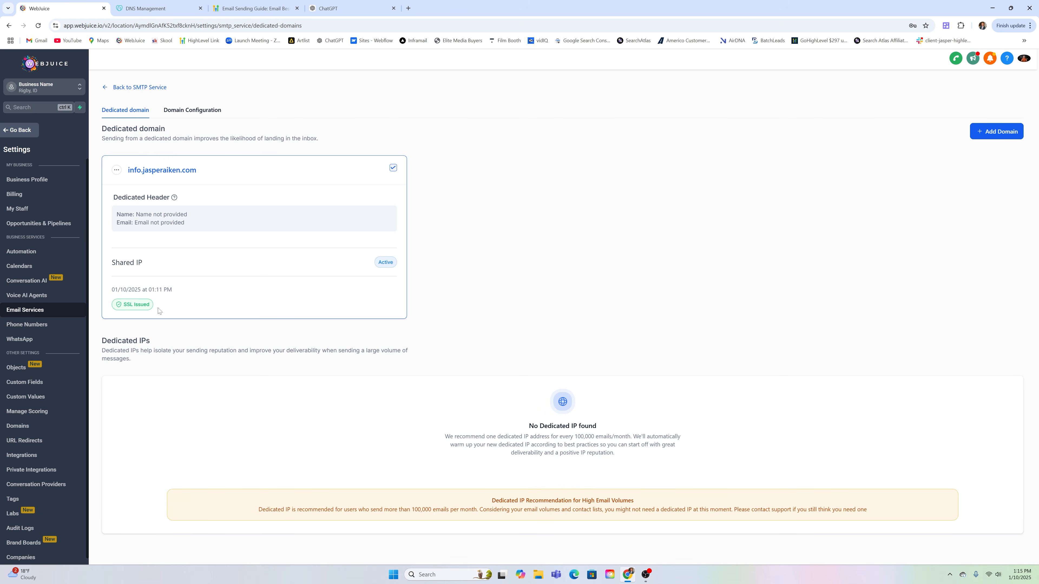
{"action": "left_click", "coordinate": [119, 5]}
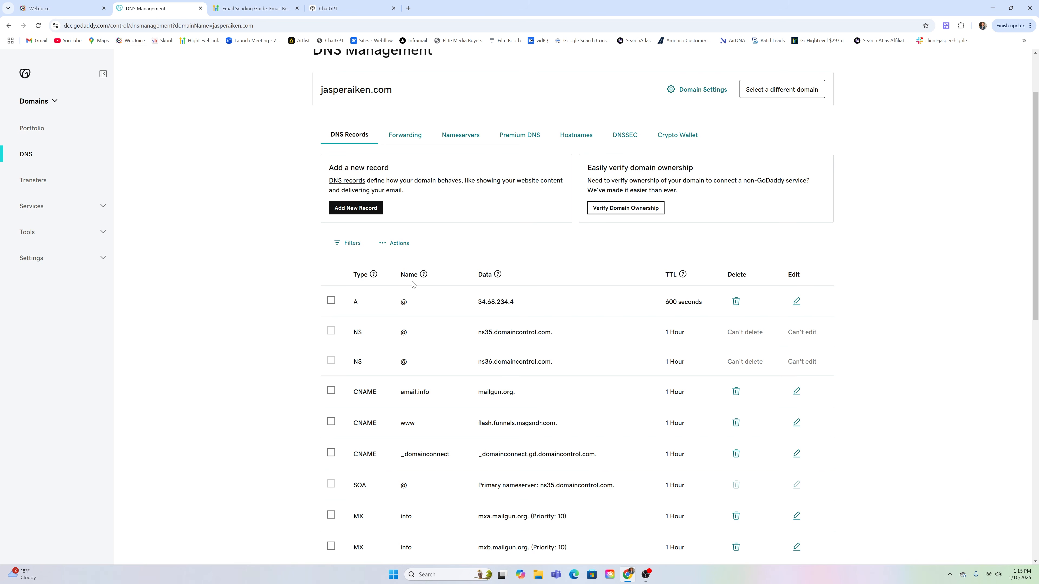
{"action": "left_click", "coordinate": [59, 4]}
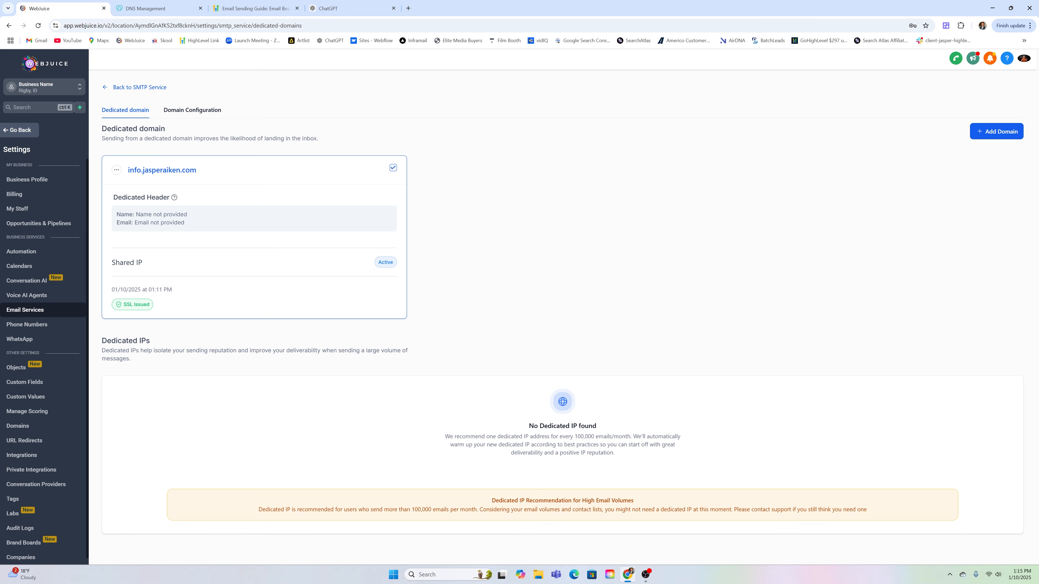
{"action": "left_click_drag", "start_coordinate": [128, 171], "coordinate": [201, 176]}
{"action": "left_click_drag", "start_coordinate": [127, 171], "coordinate": [197, 172]}
{"action": "left_click", "coordinate": [118, 90]}
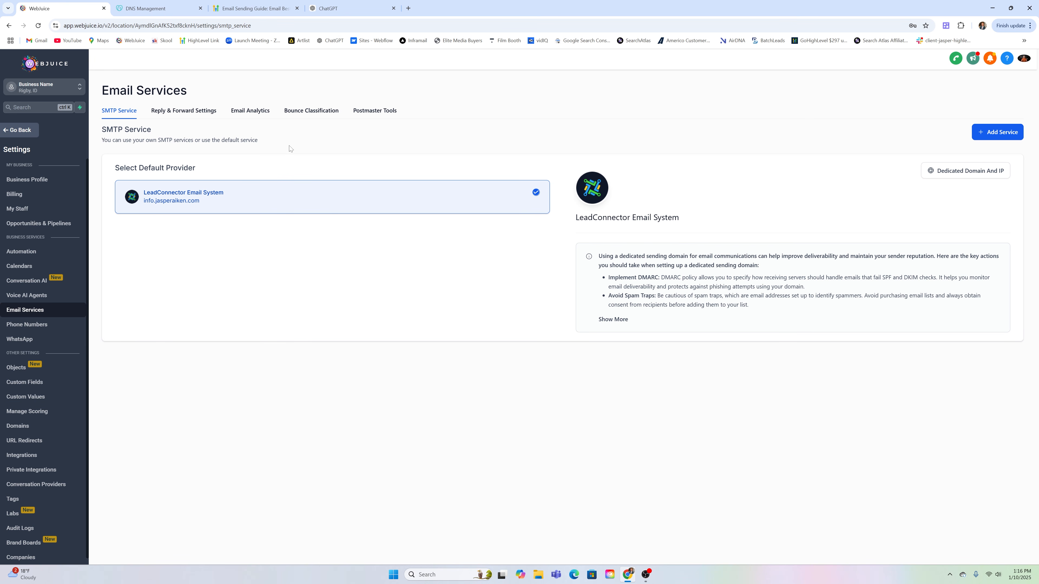
Show Business Profile settings down to the General section's unsubscribe-link option
{"action": "left_click", "coordinate": [25, 184]}
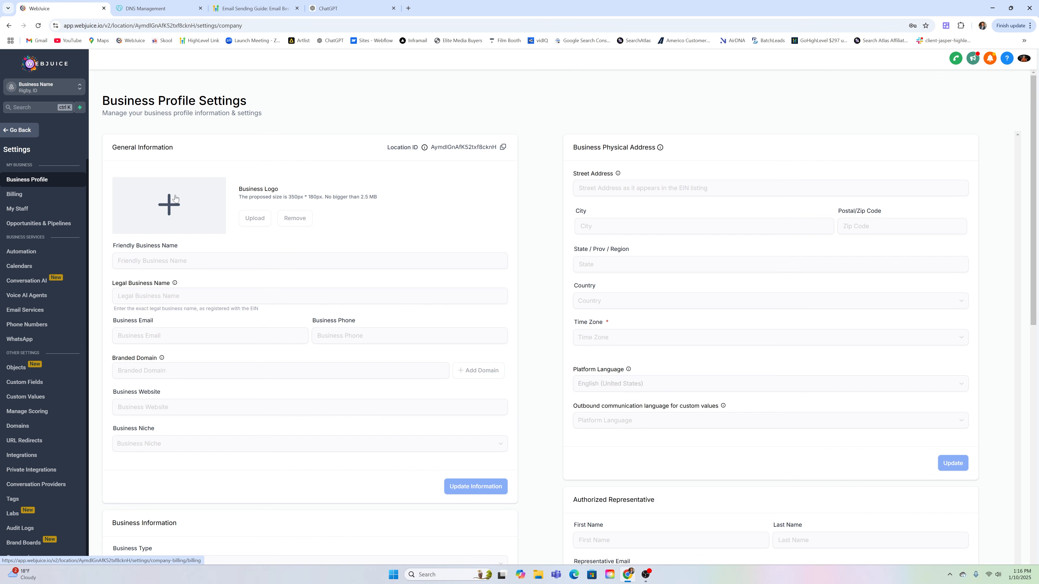
{"action": "scroll", "coordinate": [739, 192], "scroll_direction": "down", "scroll_amount": 5}
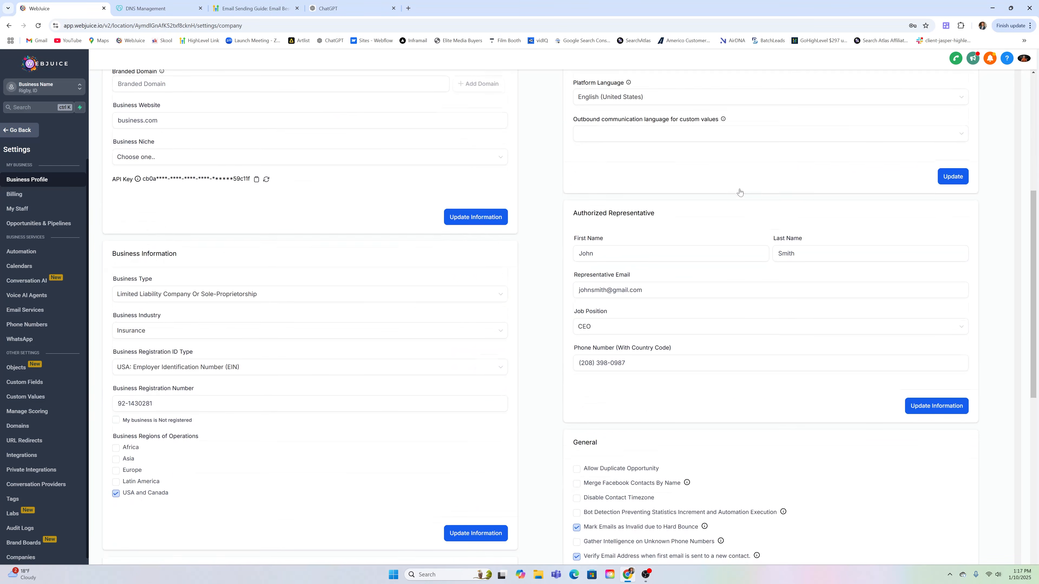
{"action": "scroll", "coordinate": [739, 193], "scroll_direction": "down", "scroll_amount": 5}
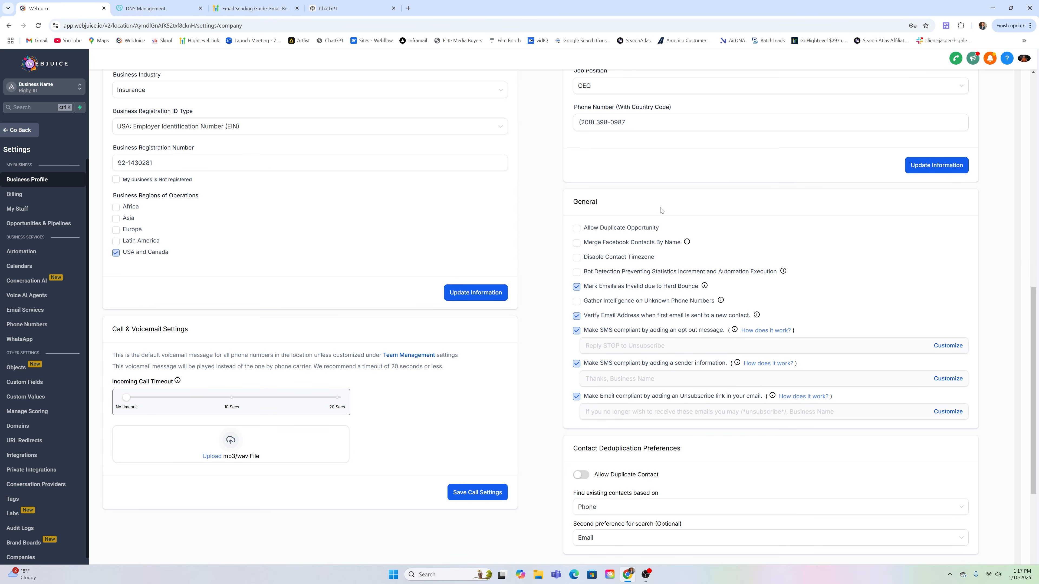
{"action": "scroll", "coordinate": [661, 210], "scroll_direction": "down", "scroll_amount": 2}
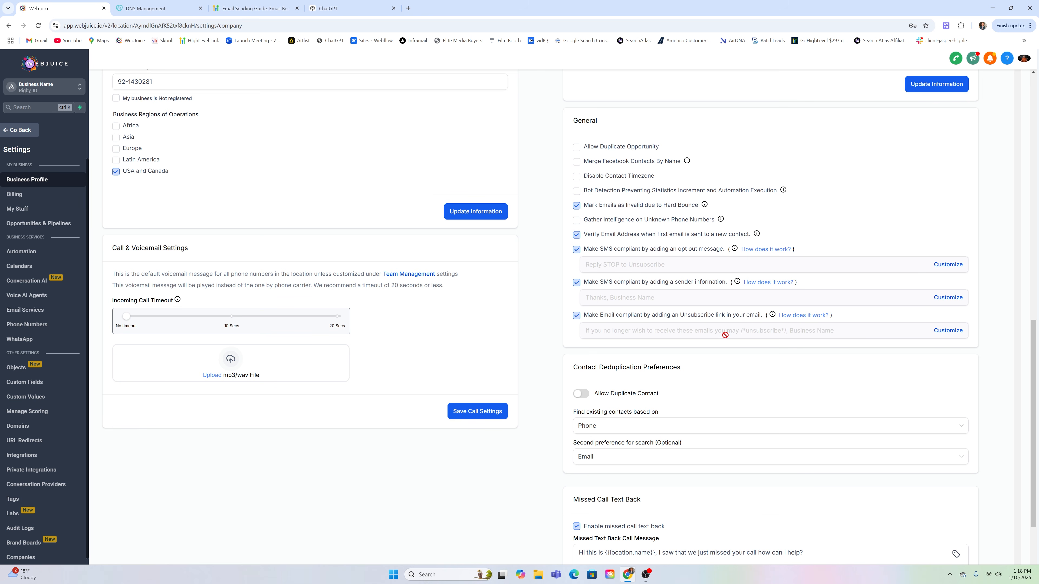
{"action": "left_click", "coordinate": [946, 332]}
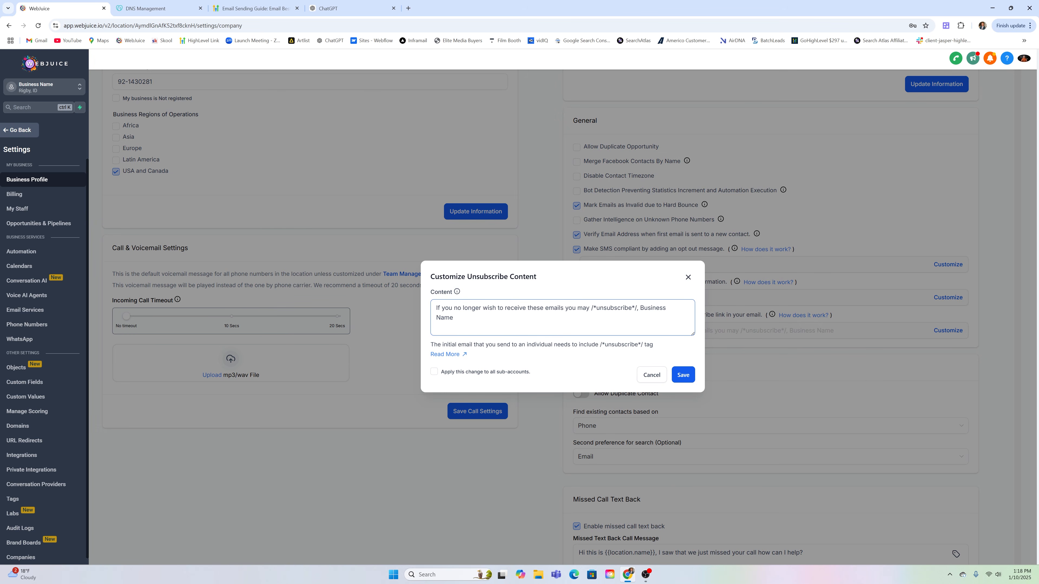
{"action": "left_click_drag", "start_coordinate": [592, 308], "coordinate": [636, 307]}
{"action": "left_click", "coordinate": [688, 279]}
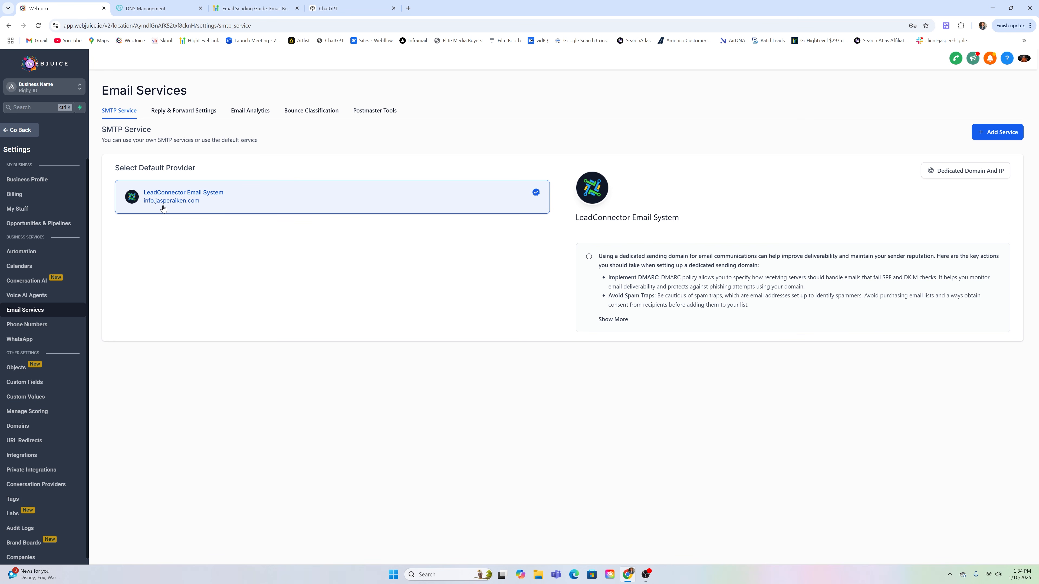
{"action": "left_click", "coordinate": [260, 7]}
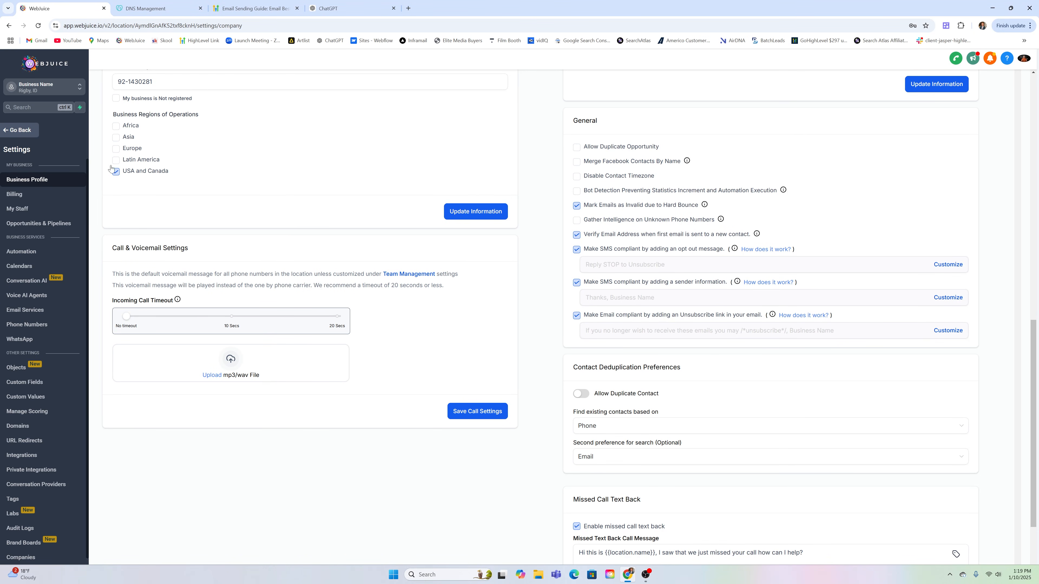
Go to Marketing > Emails > Templates to list the five email templates
{"action": "left_click", "coordinate": [25, 133]}
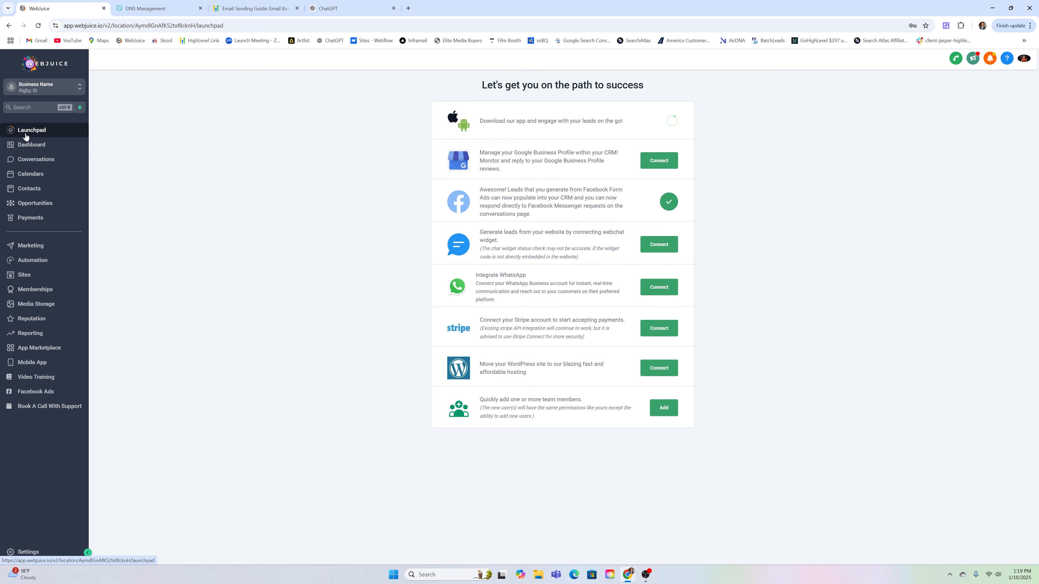
{"action": "left_click", "coordinate": [35, 251]}
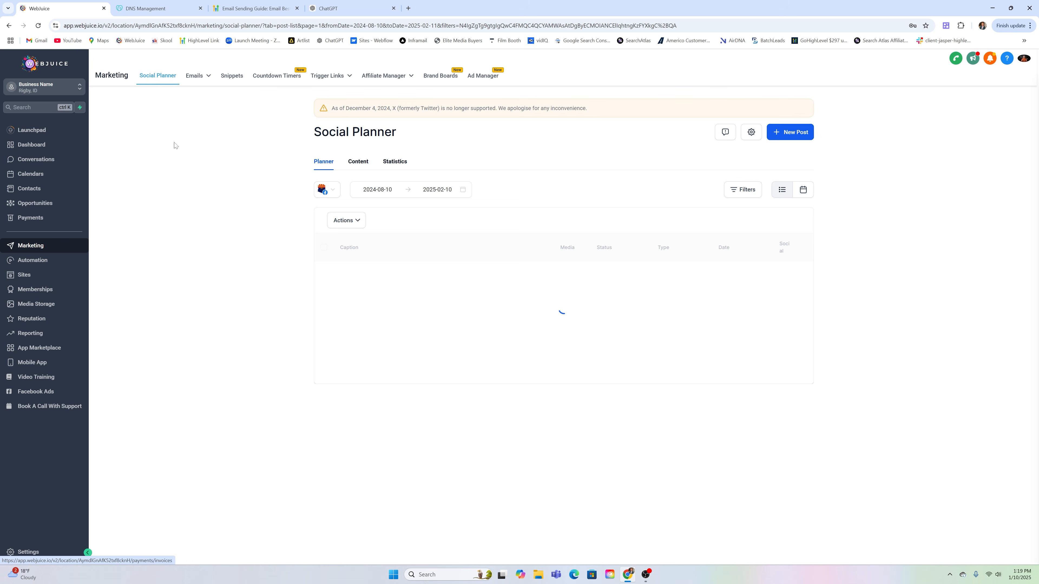
{"action": "mouse_move", "coordinate": [204, 79]}
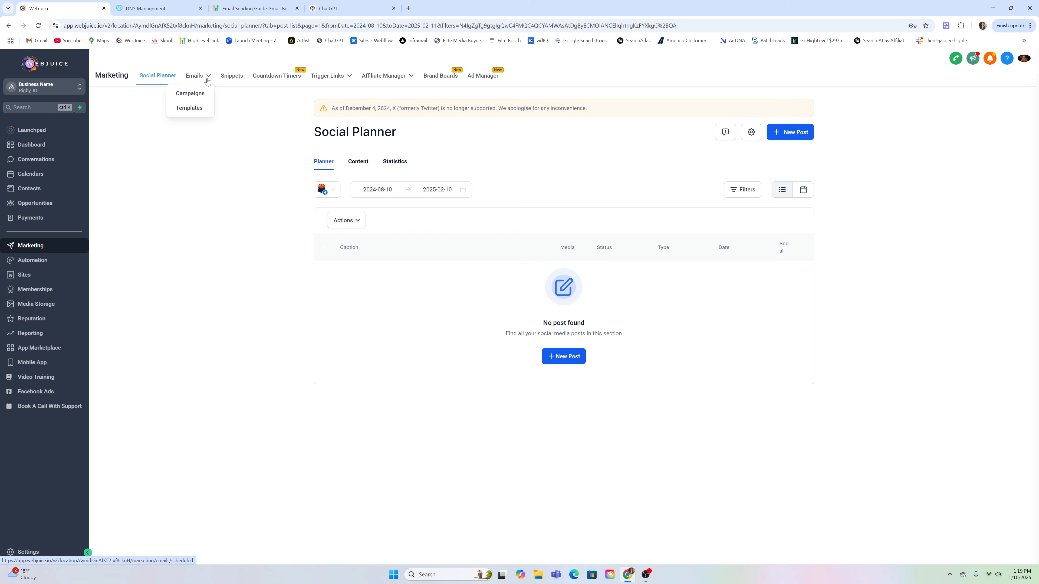
{"action": "left_click", "coordinate": [189, 108]}
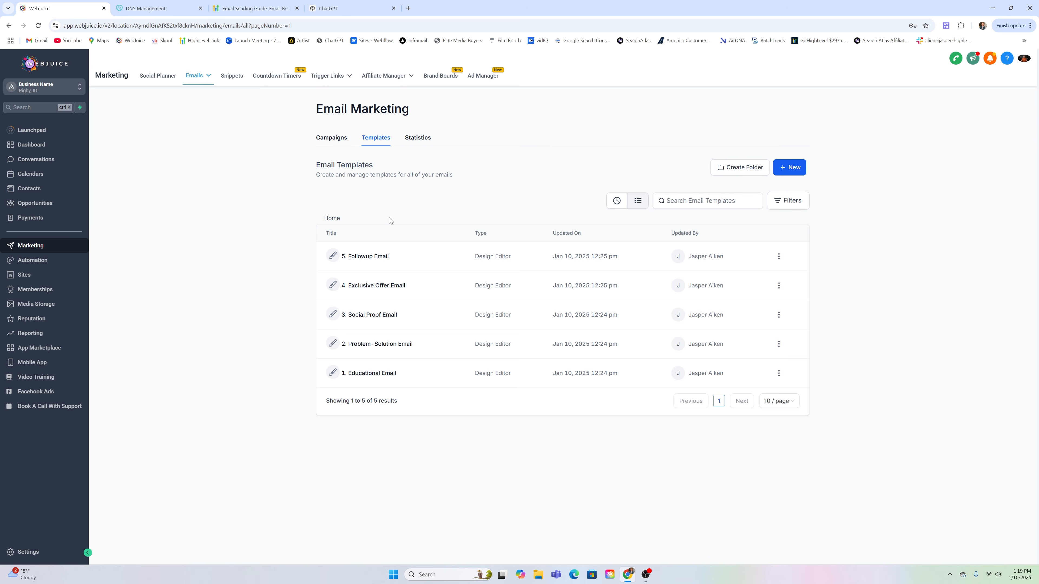
Open the '1. Educational Email' row from the templates list for editing
{"action": "left_click", "coordinate": [368, 374]}
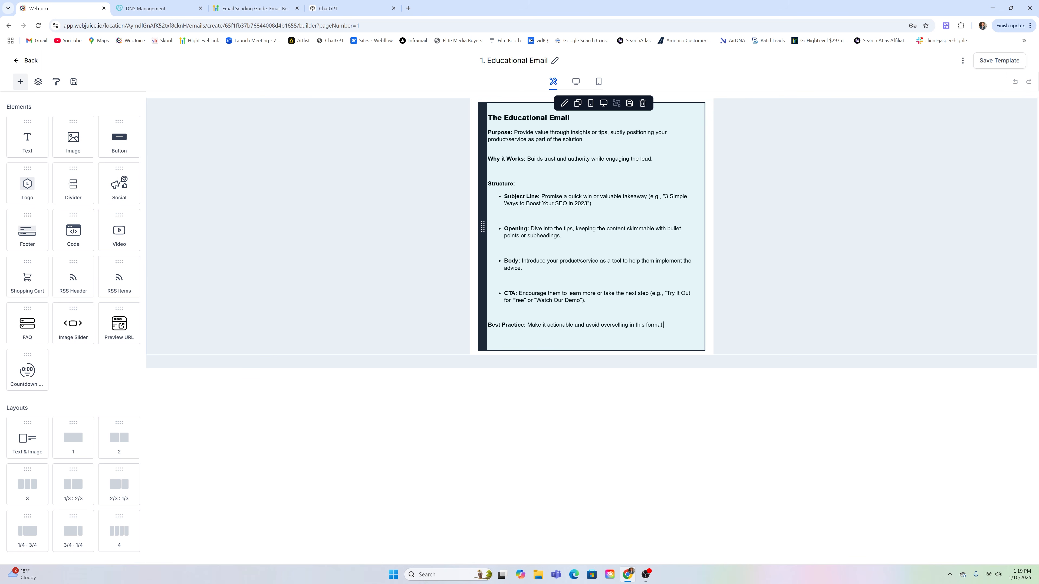
Select the Educational Email's main text block to show the Edit Text panel and padding
{"action": "left_click", "coordinate": [663, 324]}
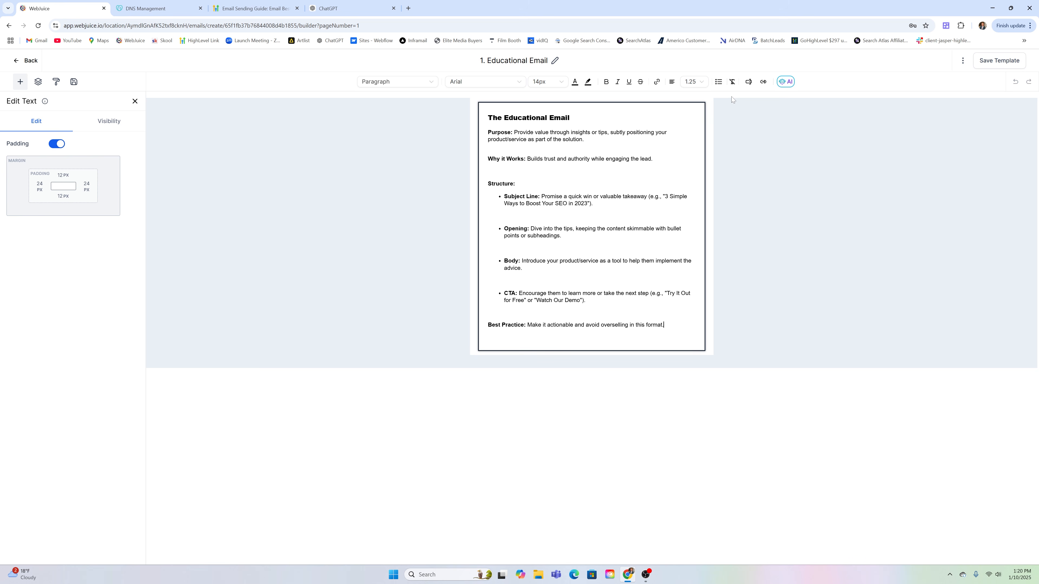
Finish the outline text block and show the Elements panel of elements and layouts
{"action": "left_click", "coordinate": [731, 97]}
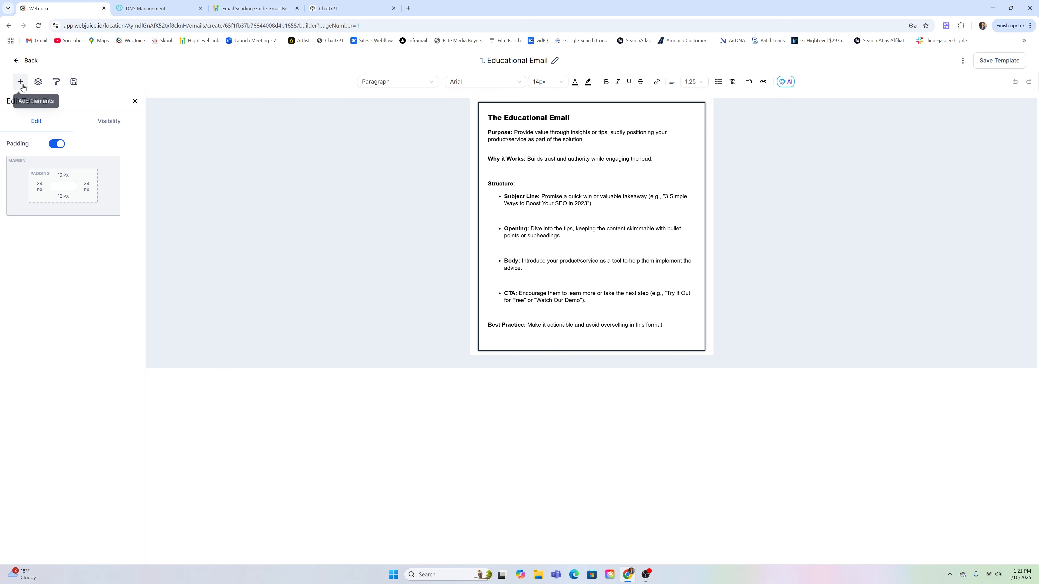
{"action": "left_click", "coordinate": [20, 82]}
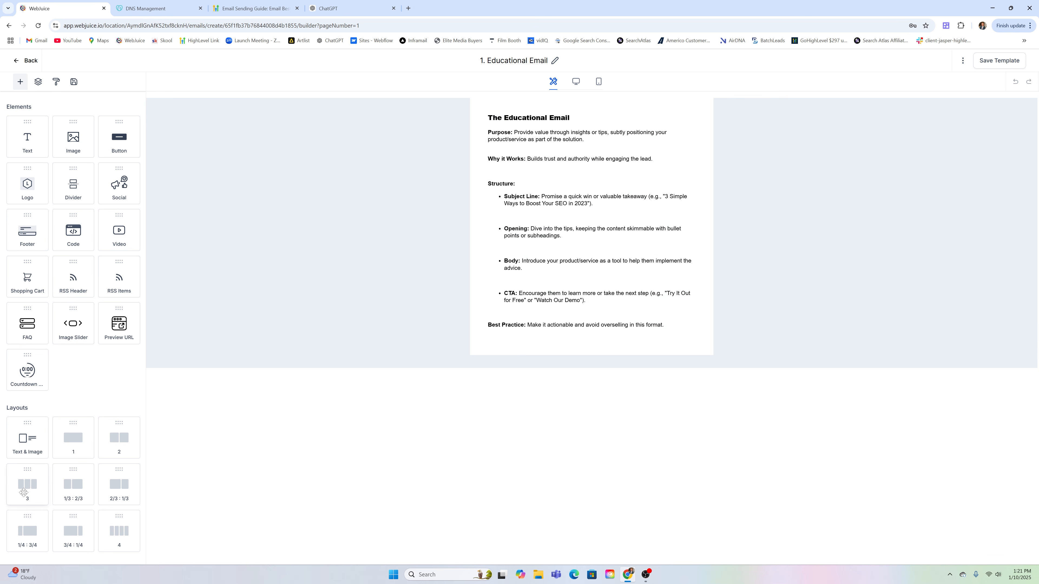
{"action": "left_click_drag", "start_coordinate": [25, 482], "coordinate": [600, 367]}
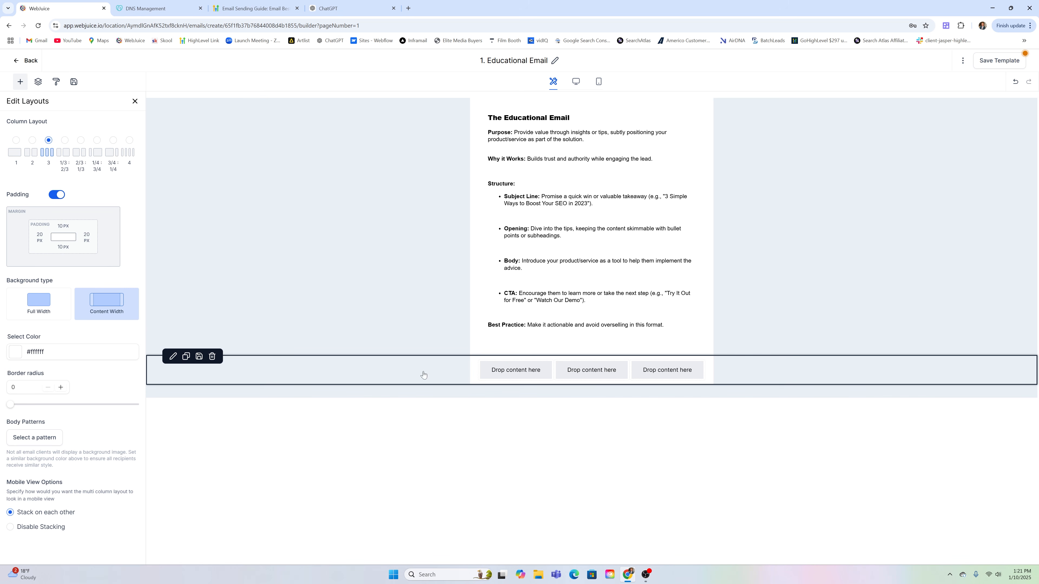
{"action": "left_click", "coordinate": [216, 355]}
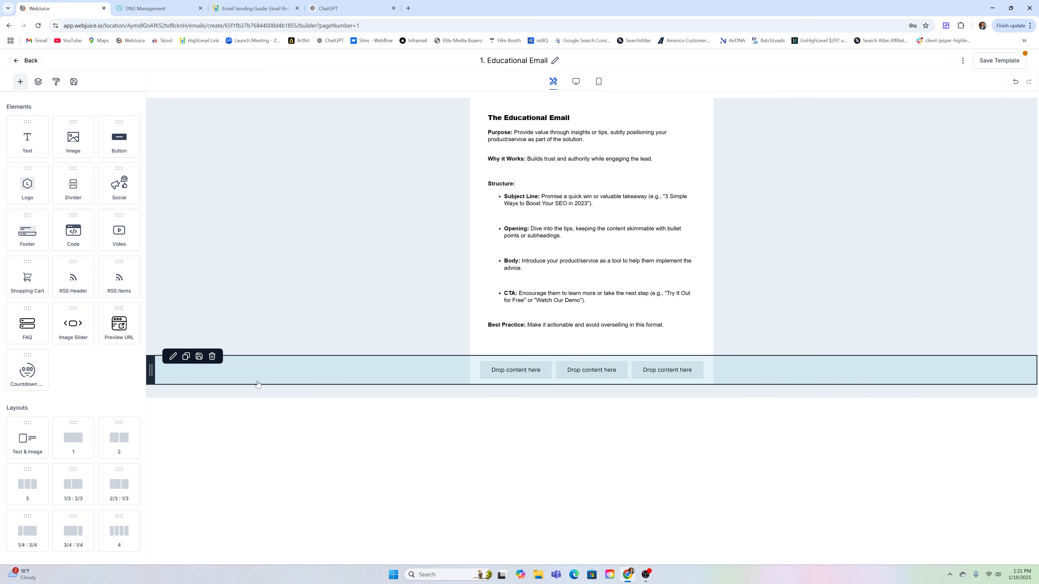
{"action": "left_click", "coordinate": [211, 357]}
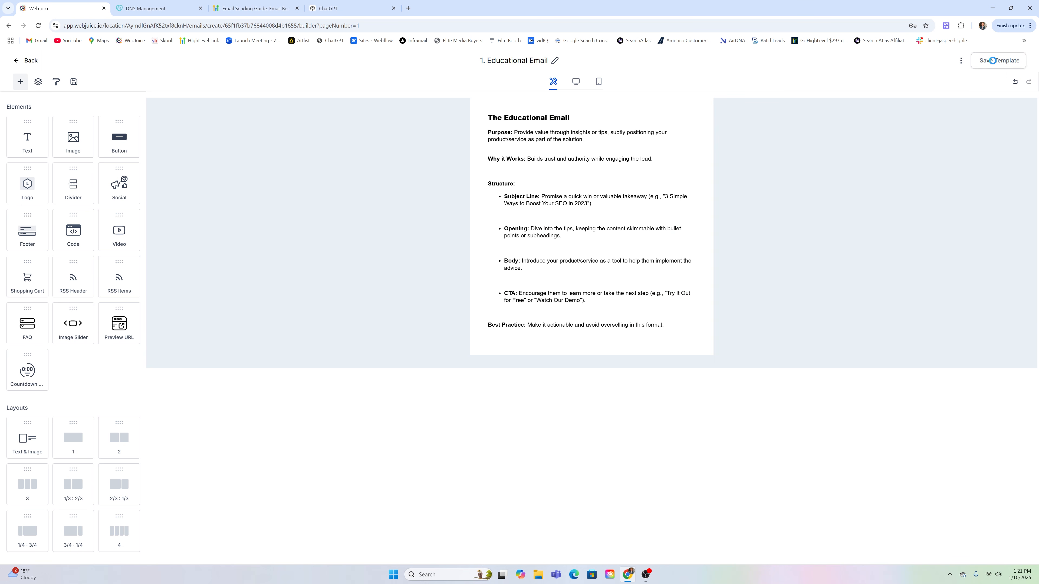
Save the Educational Email template and dismiss the 'Saved' notice
{"action": "left_click", "coordinate": [993, 60]}
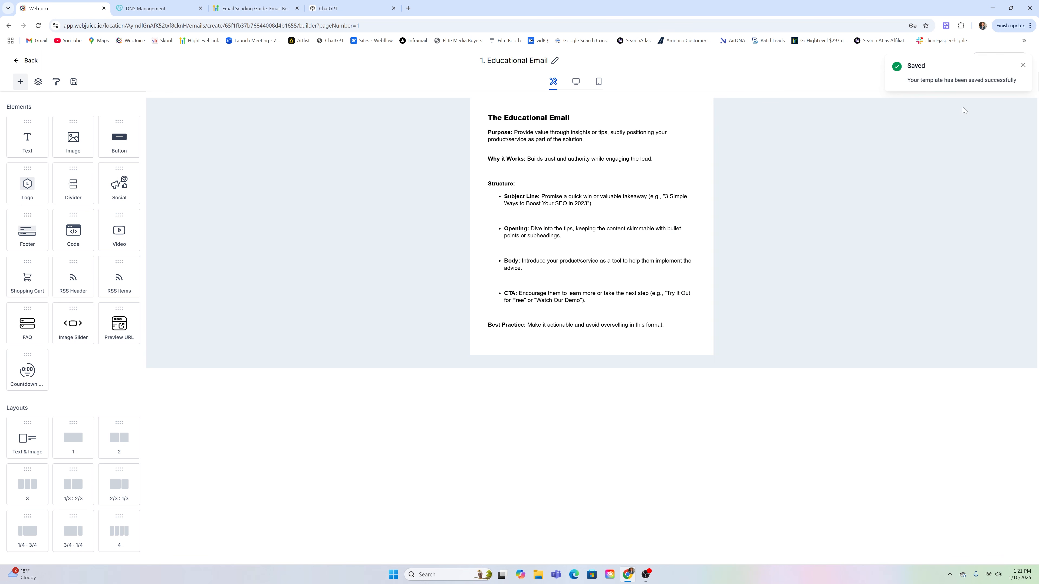
{"action": "left_click", "coordinate": [1022, 65]}
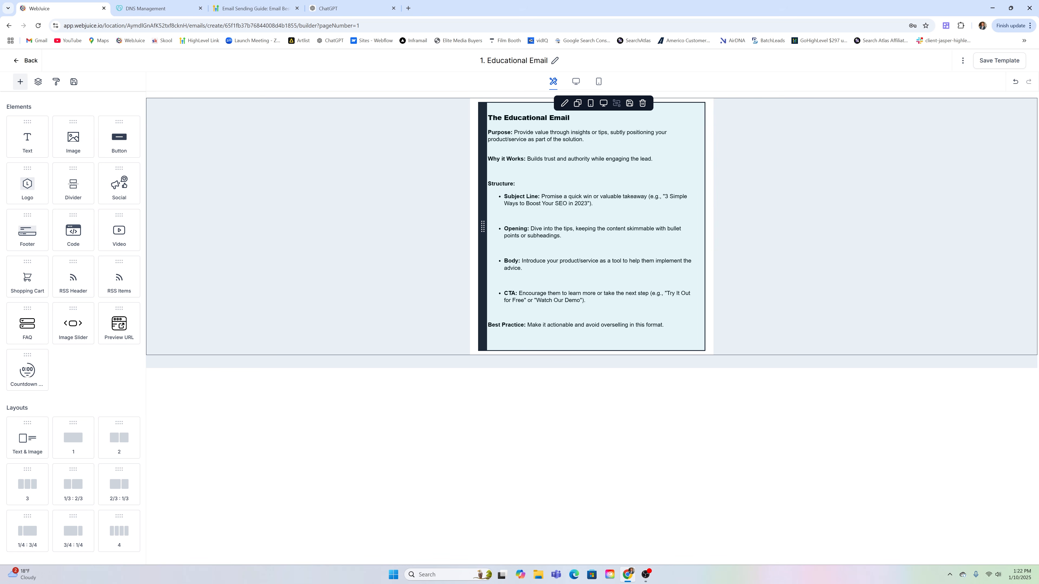
{"action": "left_click", "coordinate": [733, 206]}
{"action": "left_click", "coordinate": [698, 277]}
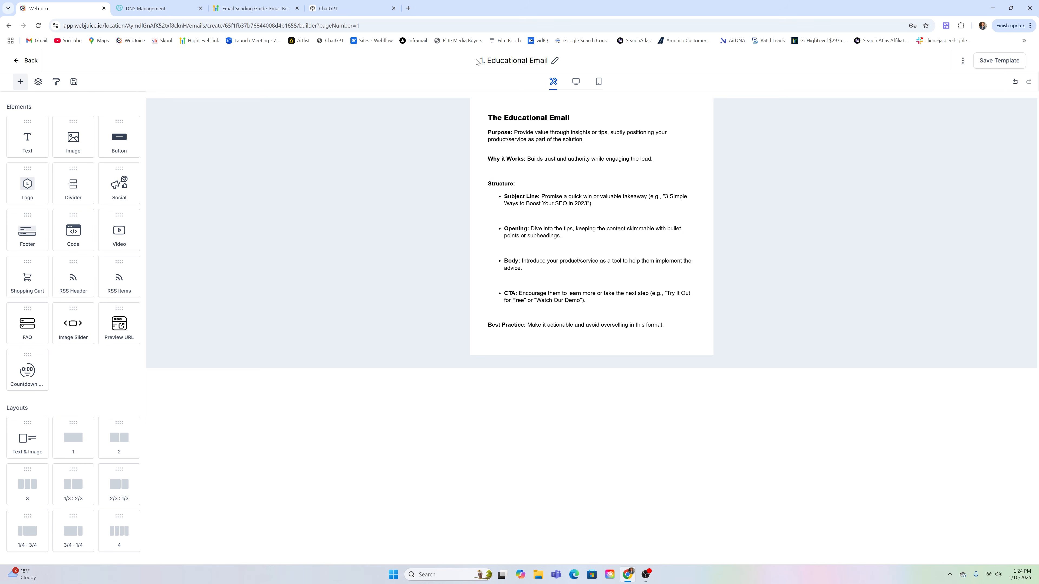
Go back to the templates list and open the 2. Problem-Solution Email template
{"action": "left_click", "coordinate": [28, 60]}
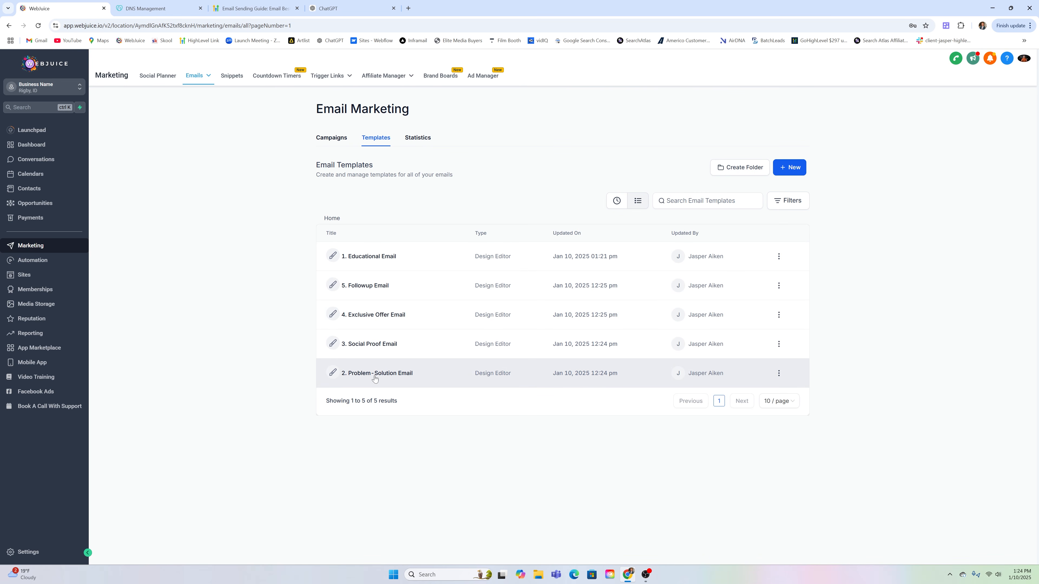
{"action": "left_click", "coordinate": [375, 378]}
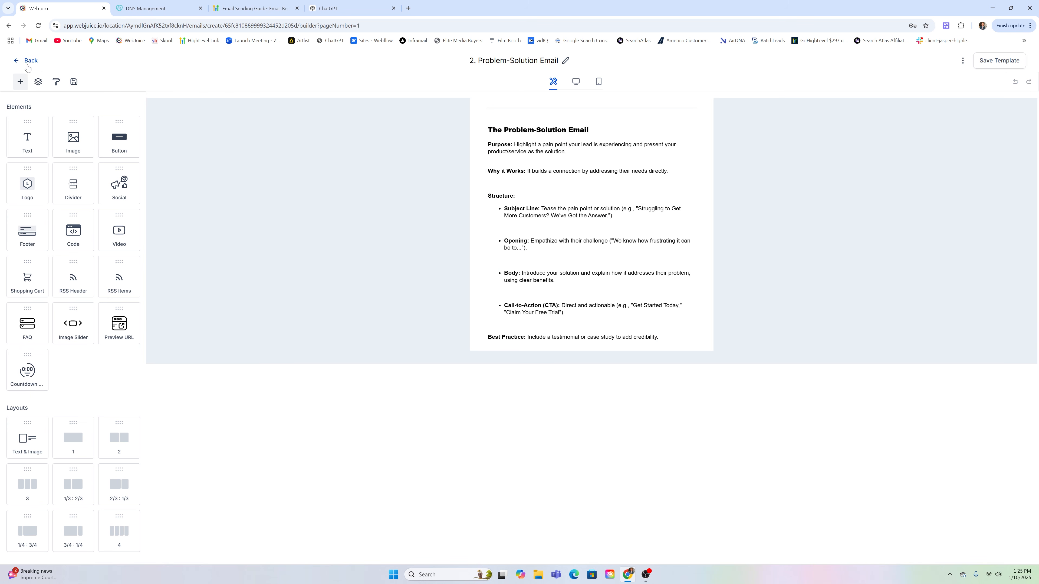
Open the 3. Social Proof Email template, review it, and return to the templates list
{"action": "left_click", "coordinate": [29, 61]}
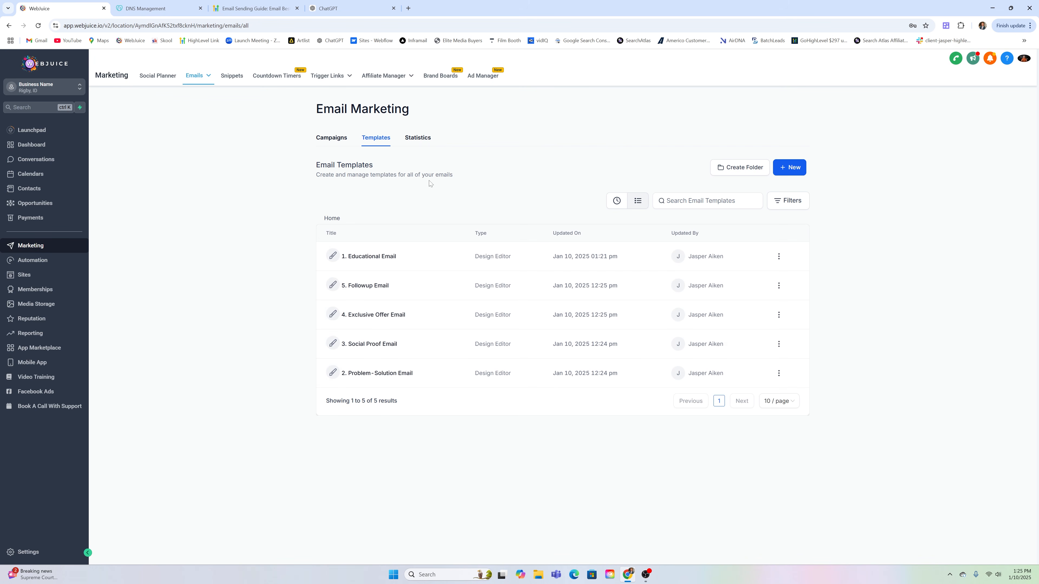
{"action": "left_click", "coordinate": [367, 345]}
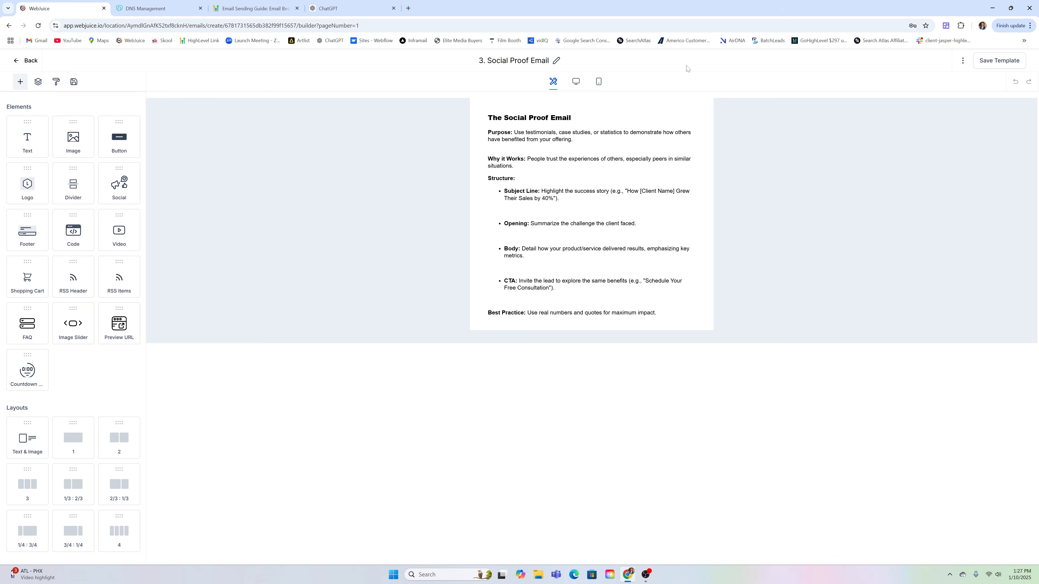
{"action": "left_click", "coordinate": [26, 61]}
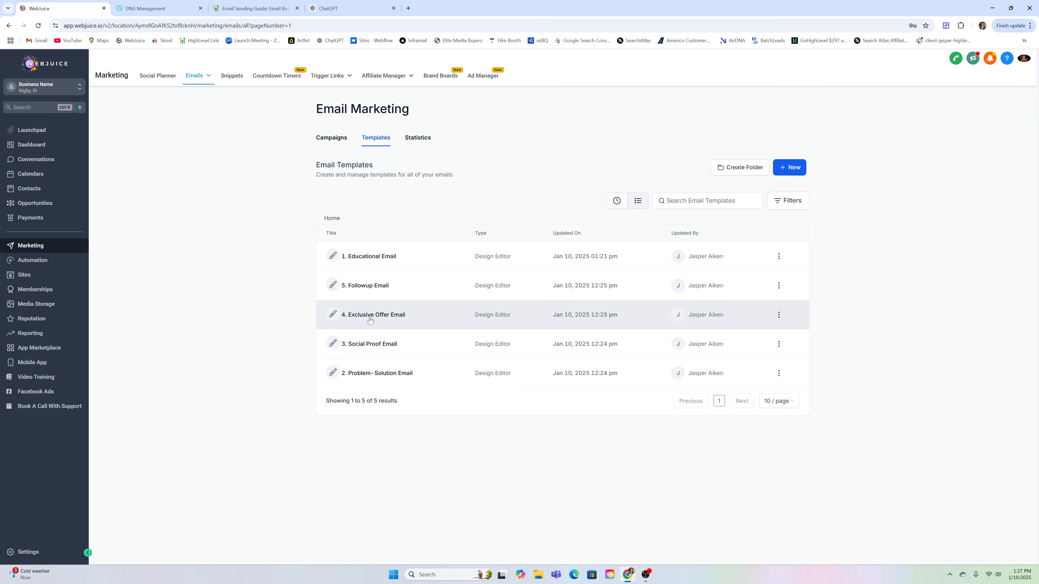
Open the 4. Exclusive Offer Email template and deselect its content block
{"action": "left_click", "coordinate": [370, 320]}
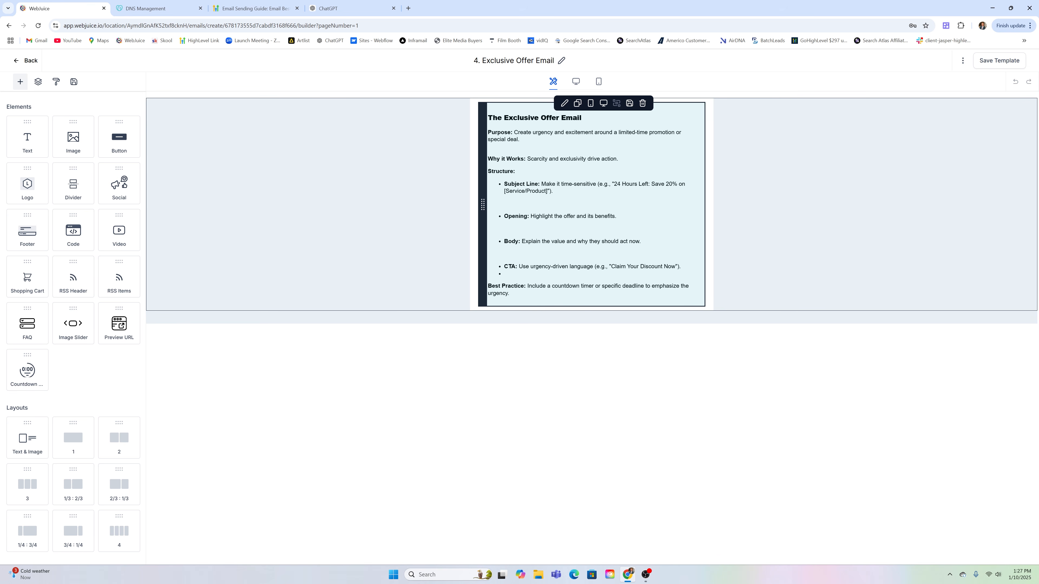
{"action": "left_click", "coordinate": [732, 308]}
{"action": "left_click", "coordinate": [625, 366]}
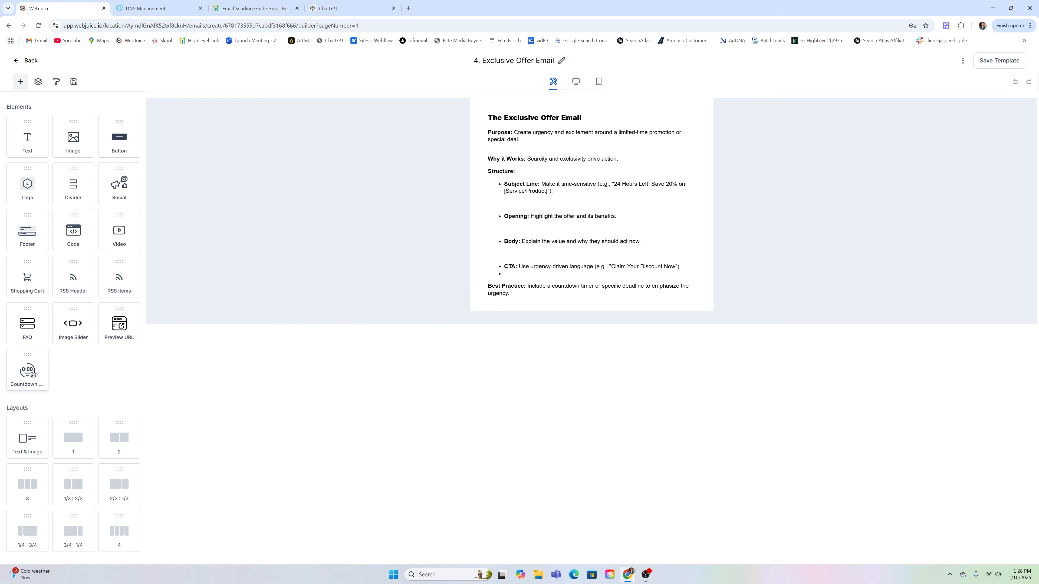
Remove the empty bullet under the CTA in the Exclusive Offer Email, save it, and return to the list
{"action": "mouse_move", "coordinate": [33, 375]}
{"action": "left_mouse_down"}
{"action": "mouse_move", "coordinate": [579, 282]}
{"action": "mouse_move", "coordinate": [579, 303]}
{"action": "mouse_move", "coordinate": [25, 433]}
{"action": "mouse_move", "coordinate": [34, 382]}
{"action": "left_mouse_up"}
{"action": "left_click", "coordinate": [504, 273]}
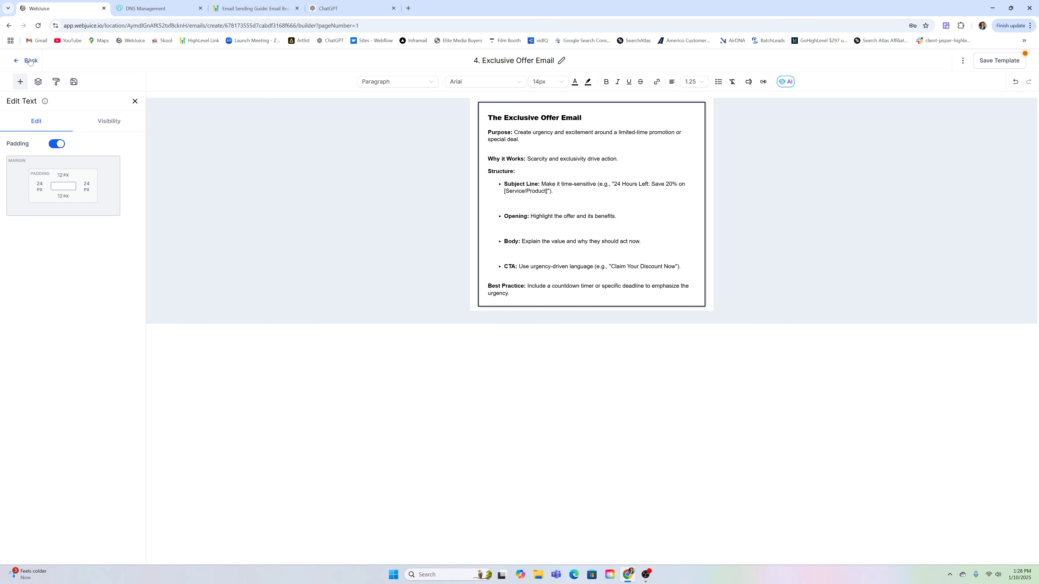
{"action": "left_click", "coordinate": [1002, 62]}
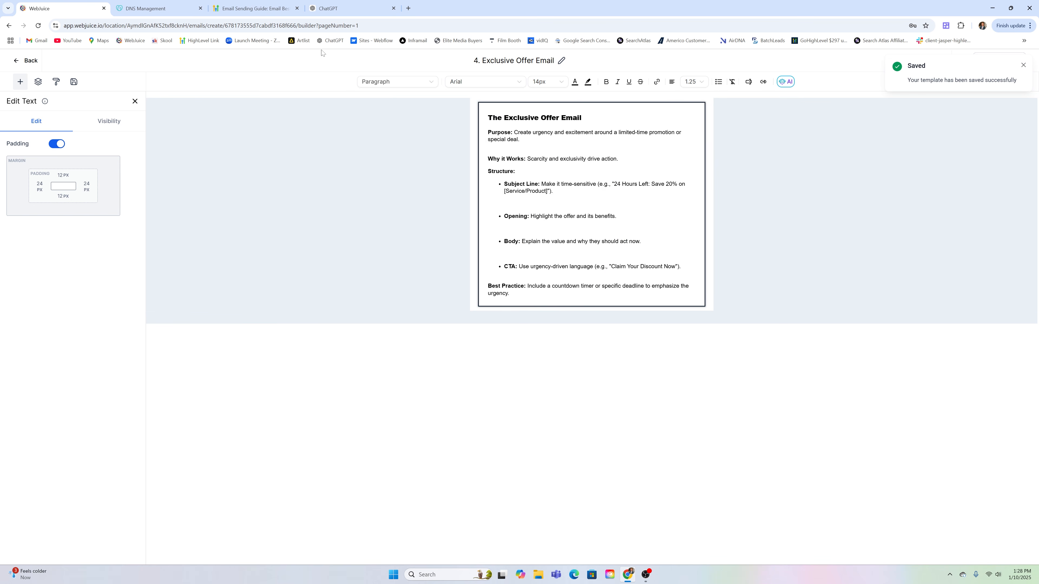
{"action": "left_click", "coordinate": [29, 60]}
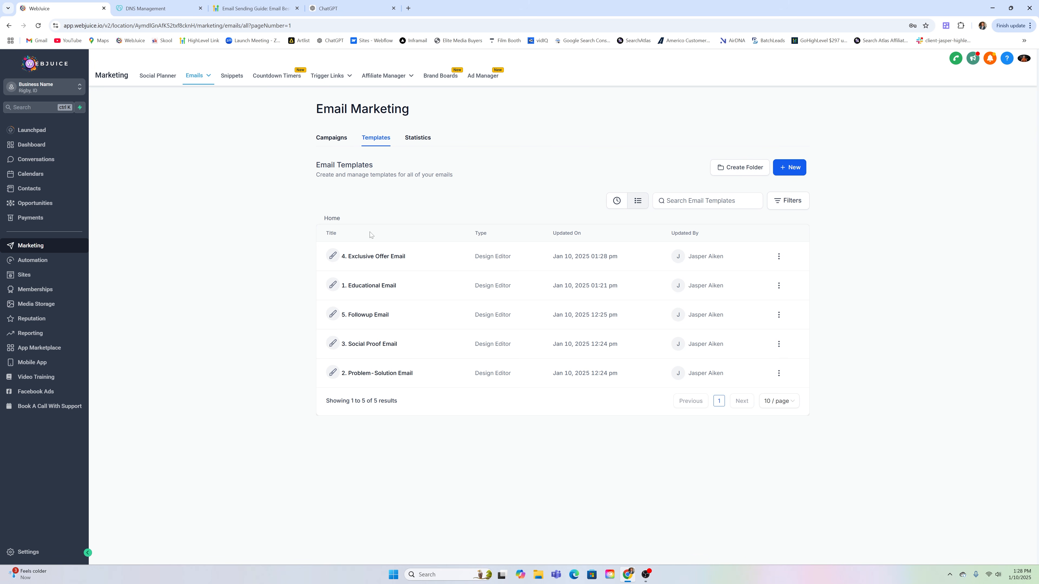
Open the 5. Followup Email row from the Email Templates list
{"action": "left_click", "coordinate": [370, 315]}
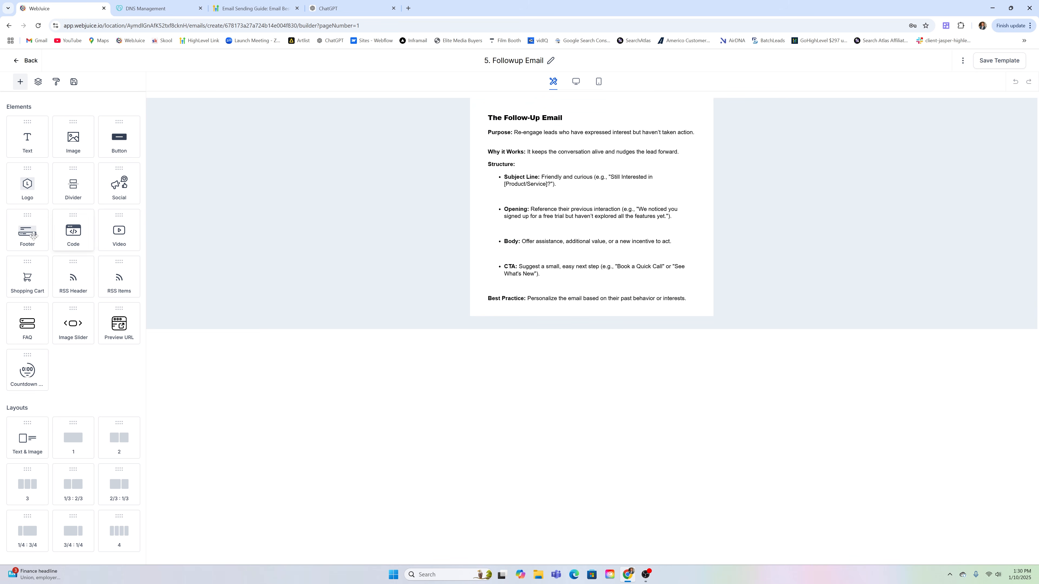
Leave the Followup Email without changes and return to the Email Templates list
{"action": "left_click", "coordinate": [21, 61]}
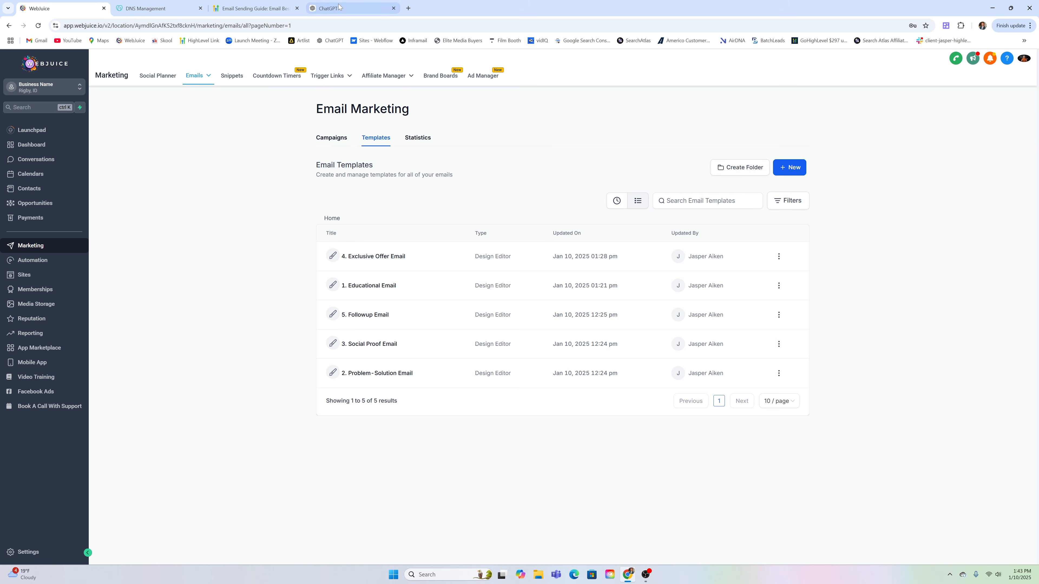
Reopen the 4. Exclusive Offer Email, copy all its text, and switch to ChatGPT
{"action": "left_click", "coordinate": [378, 262]}
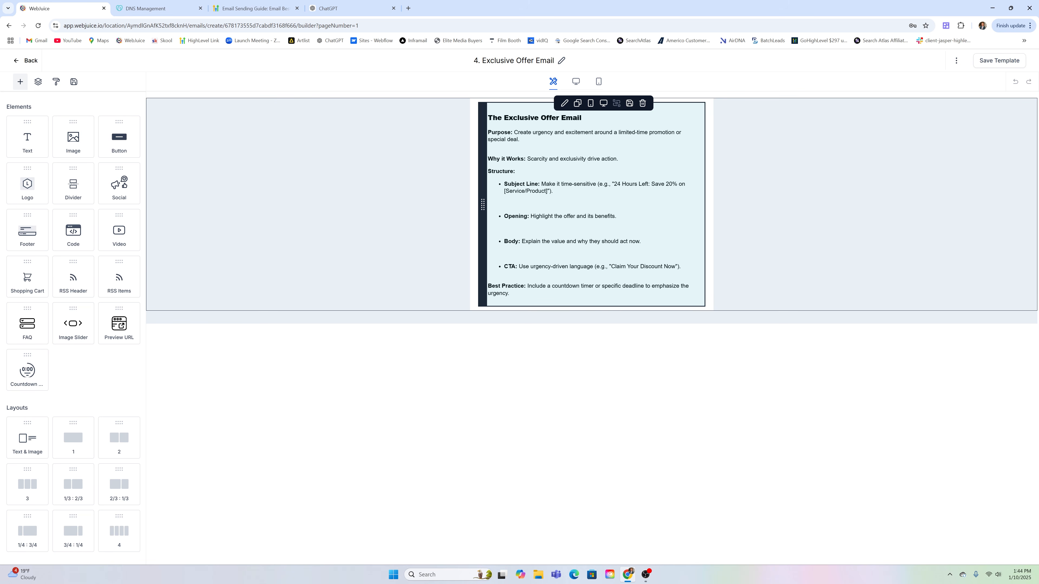
{"action": "left_click_drag", "start_coordinate": [488, 117], "coordinate": [654, 296]}
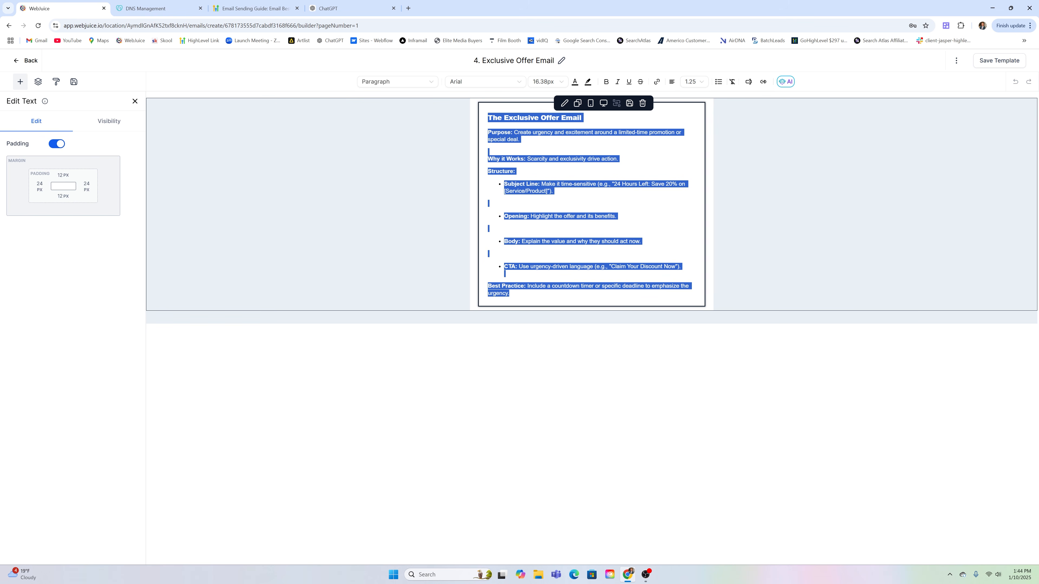
{"action": "left_click", "coordinate": [336, 3]}
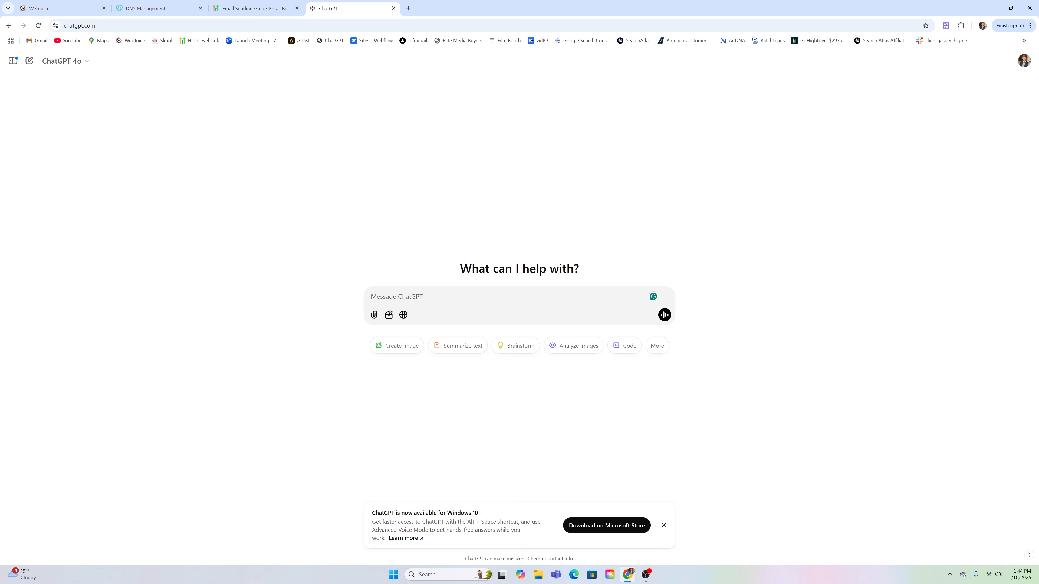
Draft a ChatGPT prompt asking to check the email for spam words, with the Exclusive Offer Email pasted in
{"action": "type", "text": "Ch3"}
{"action": "type", "text": "eck this email f"}
{"action": "type", "text": "or spam words "}
{"action": "type", "text": "and corre"}
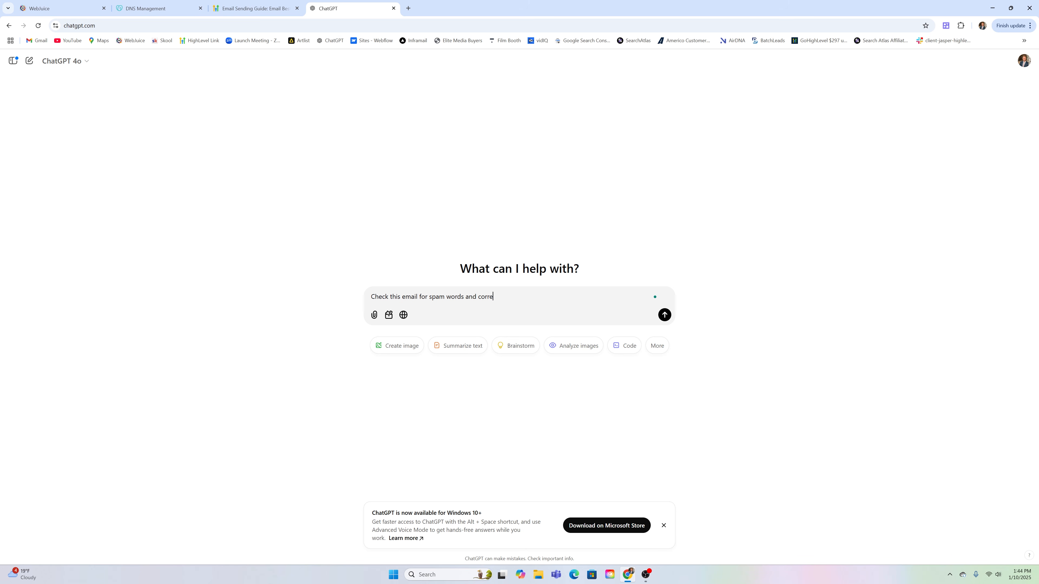
{"action": "type", "text": "ct any of the copy if it comes off as too spamy:"}
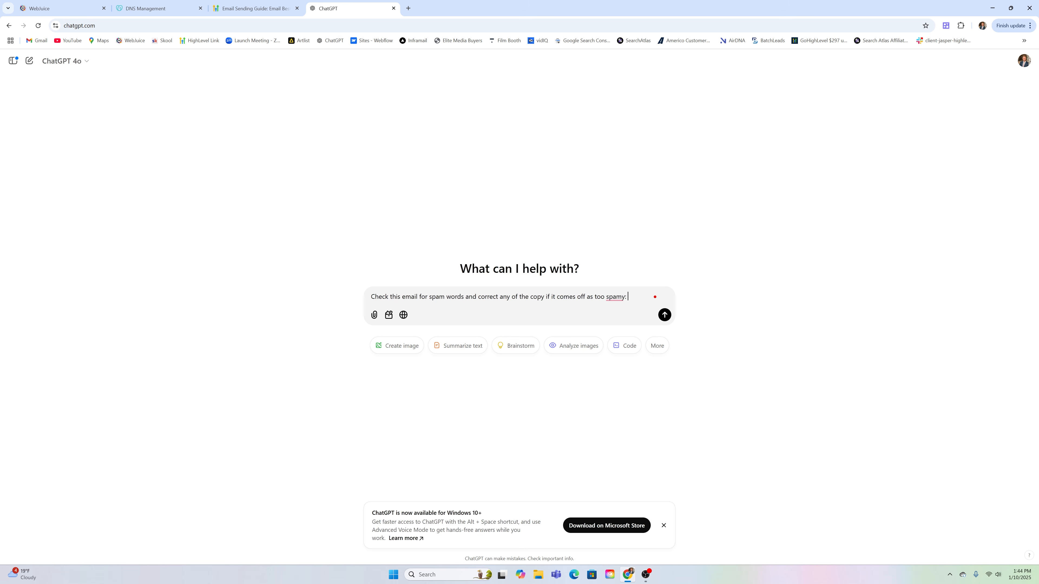
{"action": "key", "text": "ctrl+v"}
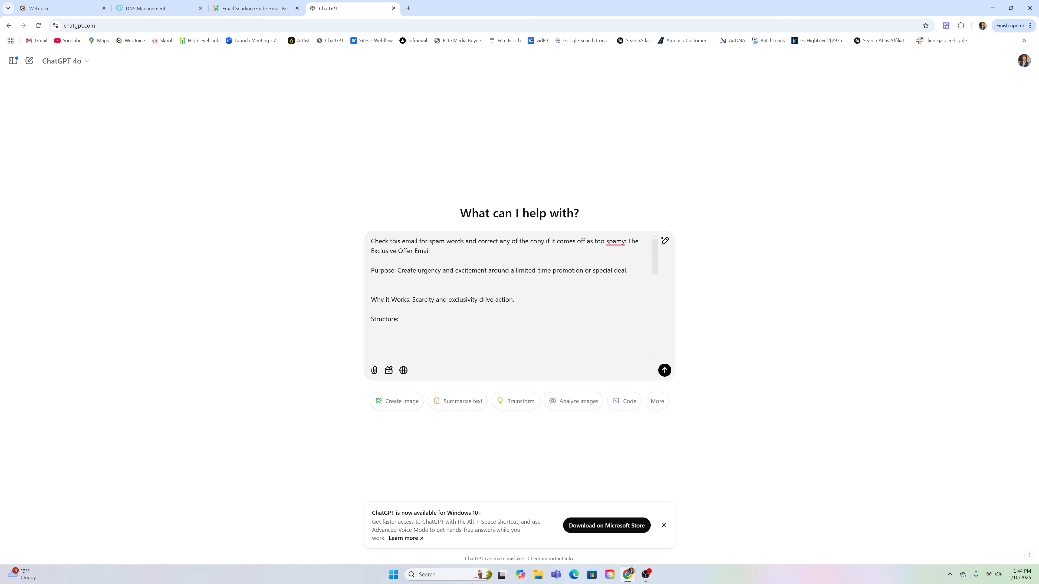
{"action": "scroll", "coordinate": [512, 299], "scroll_direction": "down", "scroll_amount": 8}
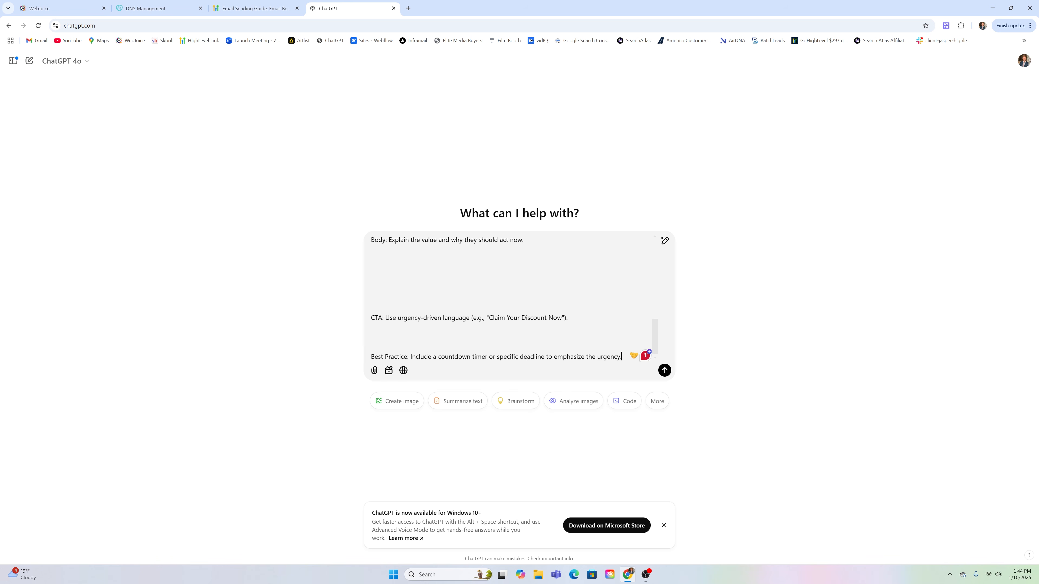
{"action": "scroll", "coordinate": [511, 299], "scroll_direction": "up", "scroll_amount": 6}
{"action": "scroll", "coordinate": [511, 299], "scroll_direction": "up", "scroll_amount": 1}
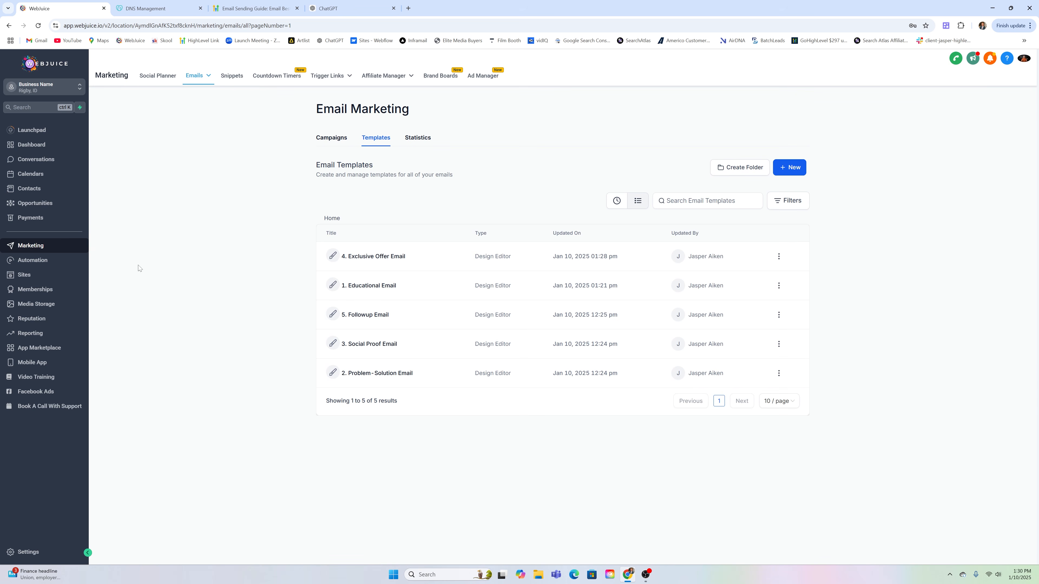
Open the Email Nurture Sequence workflow and review its Form Submitted trigger settings
{"action": "left_click", "coordinate": [32, 262]}
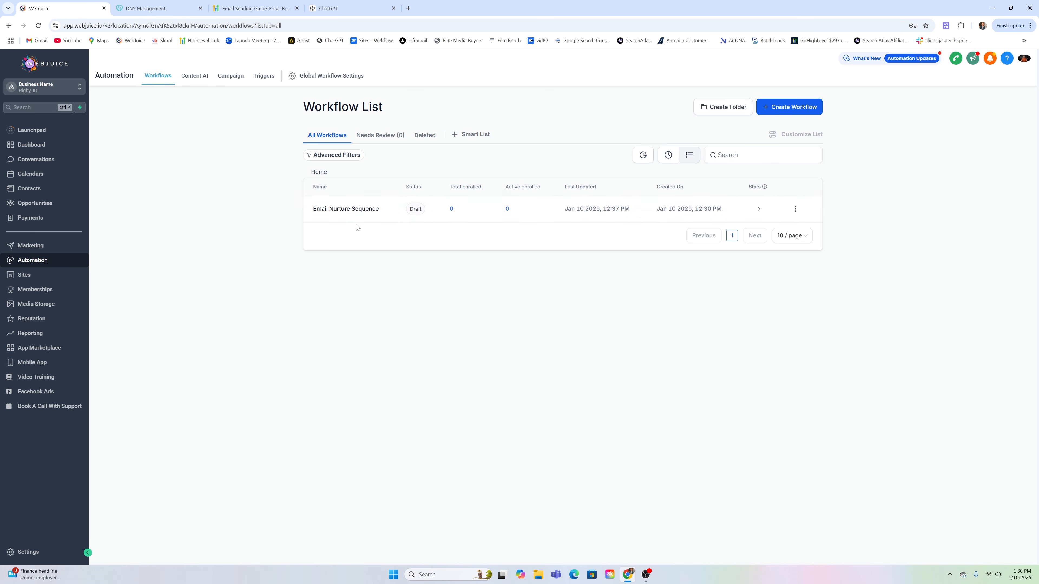
{"action": "left_click", "coordinate": [365, 208]}
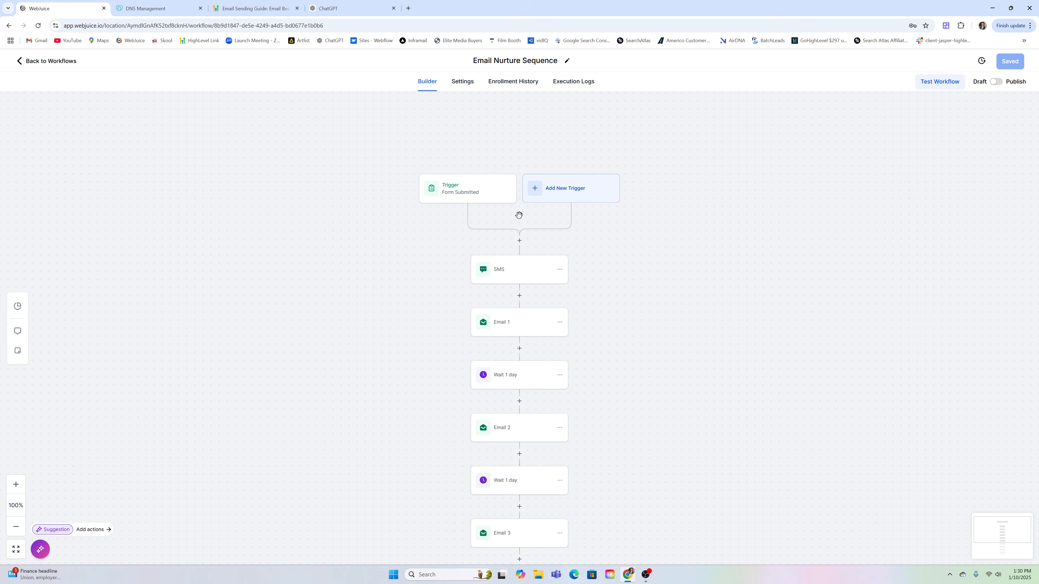
{"action": "scroll", "coordinate": [555, 129], "scroll_direction": "down", "scroll_amount": 1}
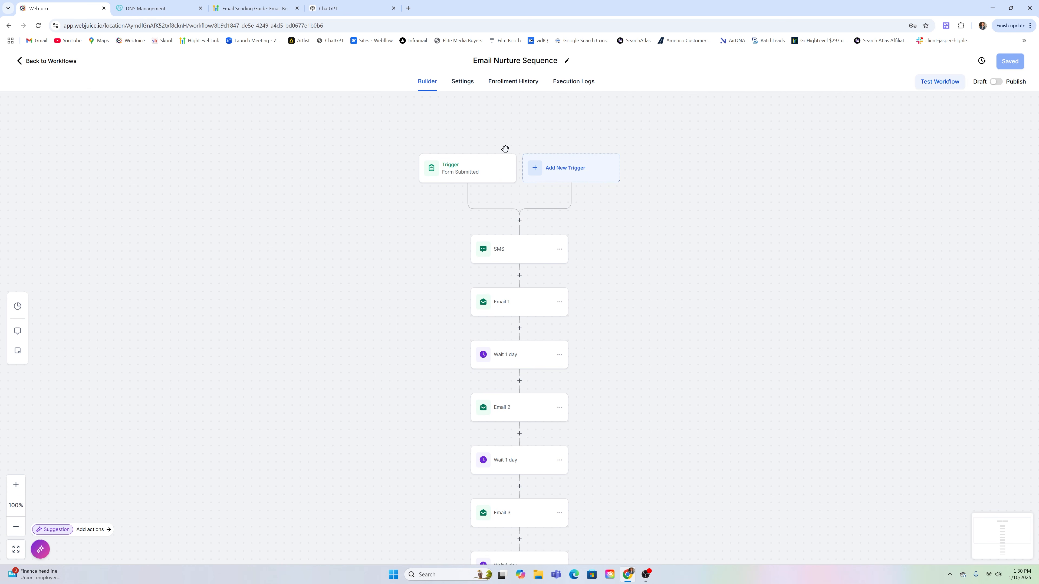
{"action": "left_click", "coordinate": [464, 176]}
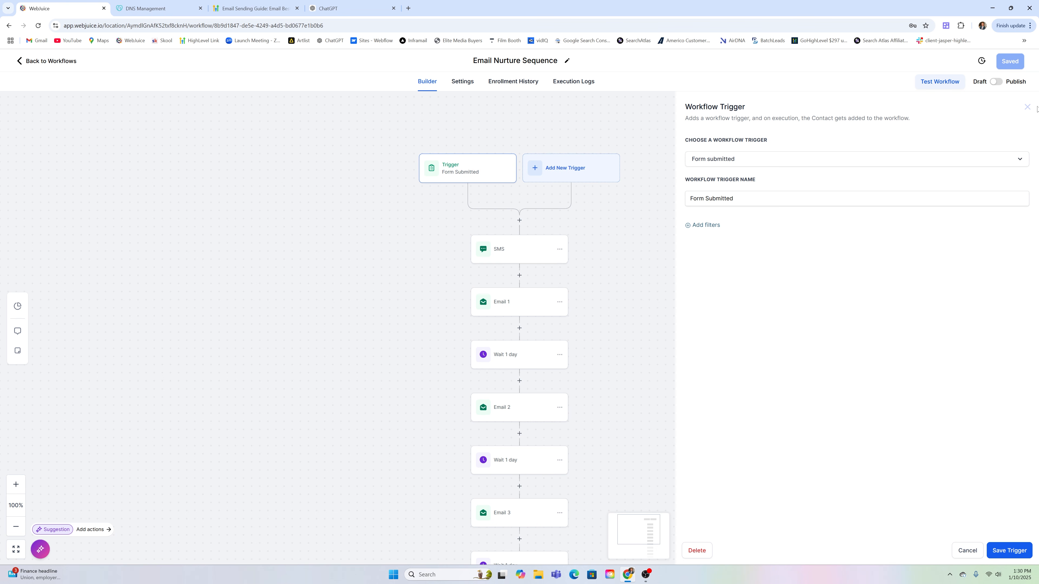
{"action": "left_click", "coordinate": [1027, 107]}
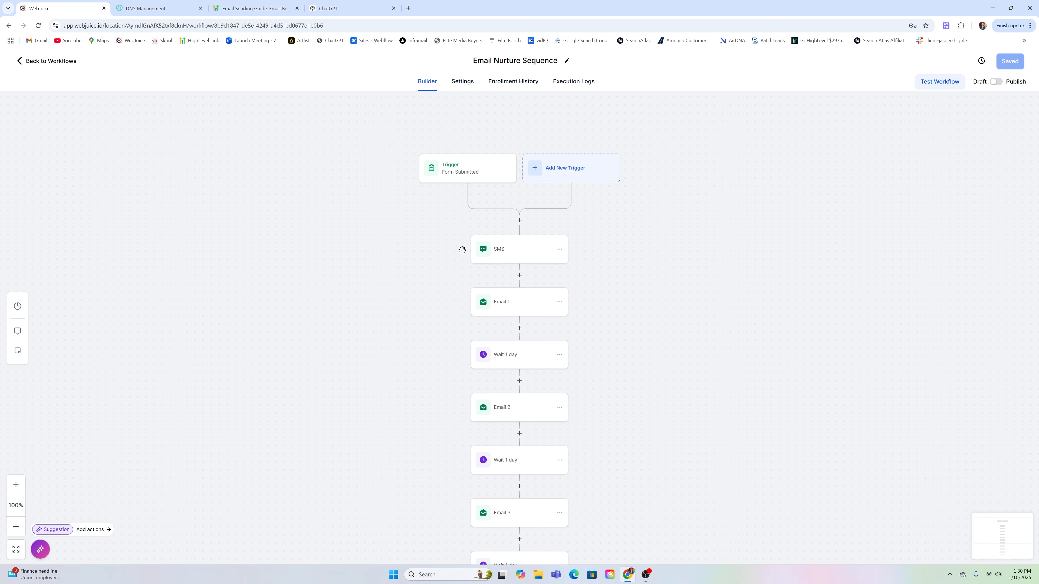
Open the SMS step and review its message thanking contacts and asking them to check spam
{"action": "left_click", "coordinate": [504, 254]}
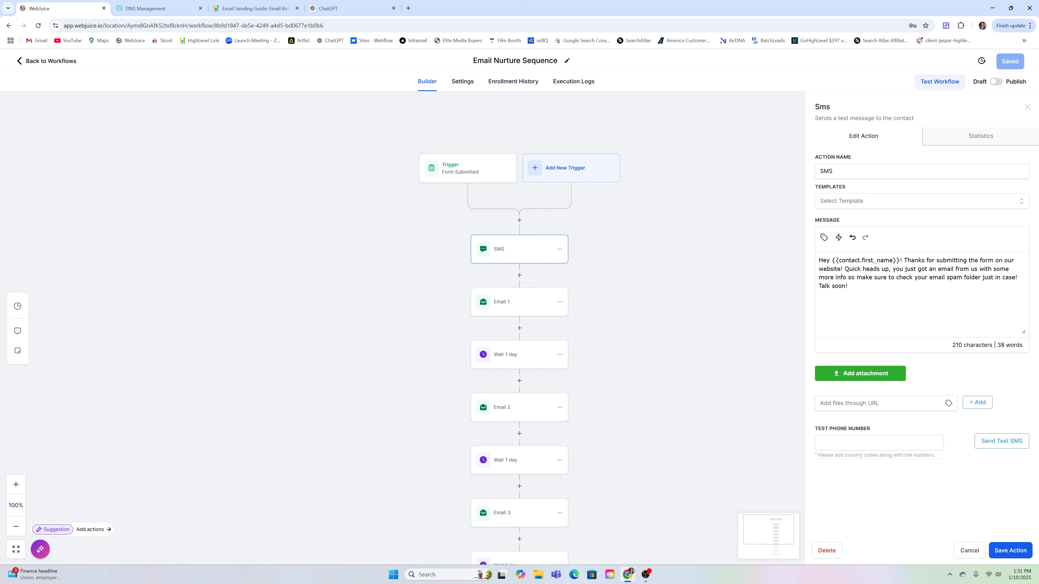
{"action": "key", "text": "shift+Right"}
{"action": "key", "text": "shift+Right"}
{"action": "key", "text": "shift+Right"}
{"action": "key", "text": "shift+Right"}
{"action": "key", "text": "shift+Right"}
{"action": "key", "text": "shift+Right"}
{"action": "key", "text": "shift+Right"}
{"action": "key", "text": "shift+Right"}
{"action": "key", "text": "shift+Right"}
{"action": "key", "text": "shift+Right"}
{"action": "key", "text": "shift+Right"}
{"action": "key", "text": "shift+Right"}
{"action": "key", "text": "shift+Right"}
{"action": "key", "text": "shift+Right"}
{"action": "key", "text": "shift+Right"}
{"action": "key", "text": "shift+Right"}
{"action": "key", "text": "shift+Right"}
{"action": "key", "text": "shift+Right"}
{"action": "key", "text": "shift+Right"}
{"action": "key", "text": "shift+Right"}
{"action": "left_click_drag", "start_coordinate": [1005, 277], "coordinate": [1017, 277]}
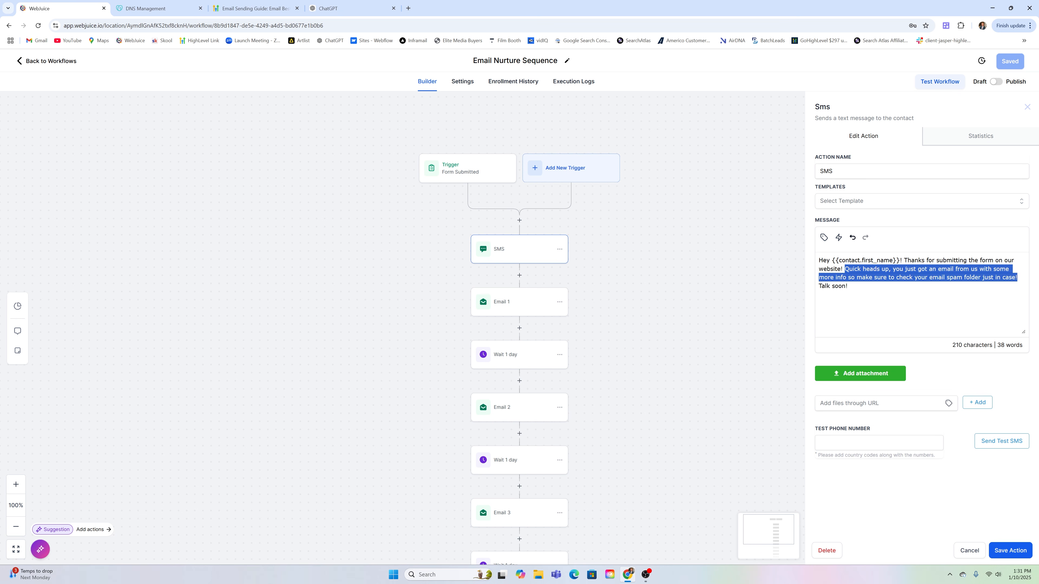
{"action": "left_click", "coordinate": [849, 286]}
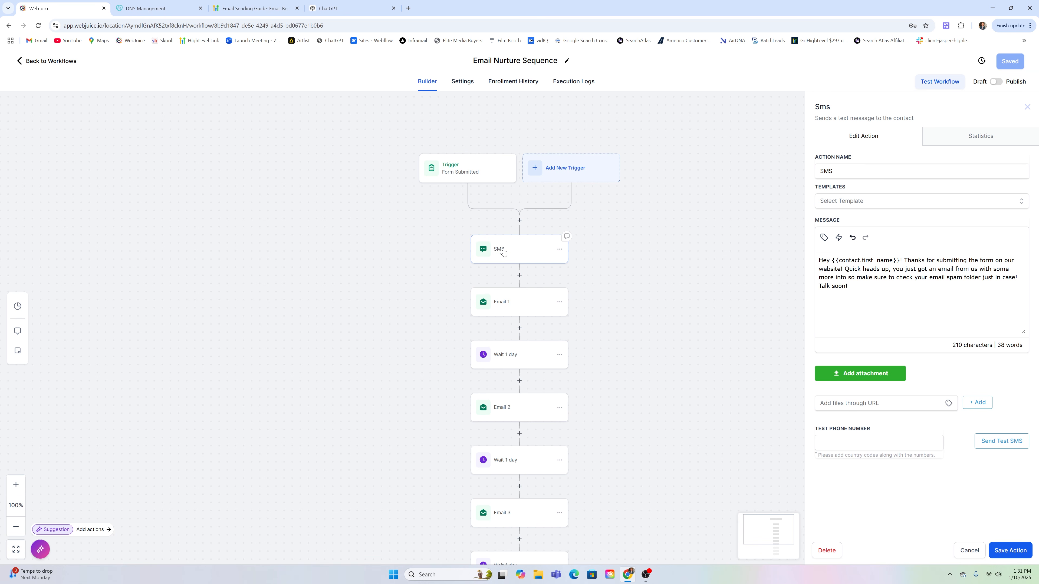
Replace Email 1's {{location.email}} From Email value with a custom sender address
{"action": "left_click", "coordinate": [504, 306]}
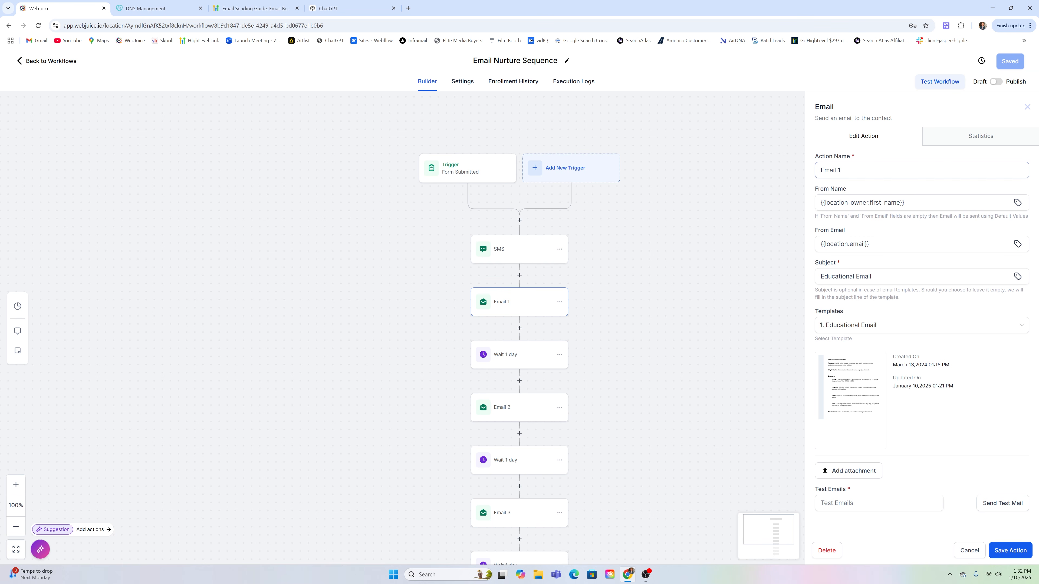
{"action": "mouse_move", "coordinate": [854, 411]}
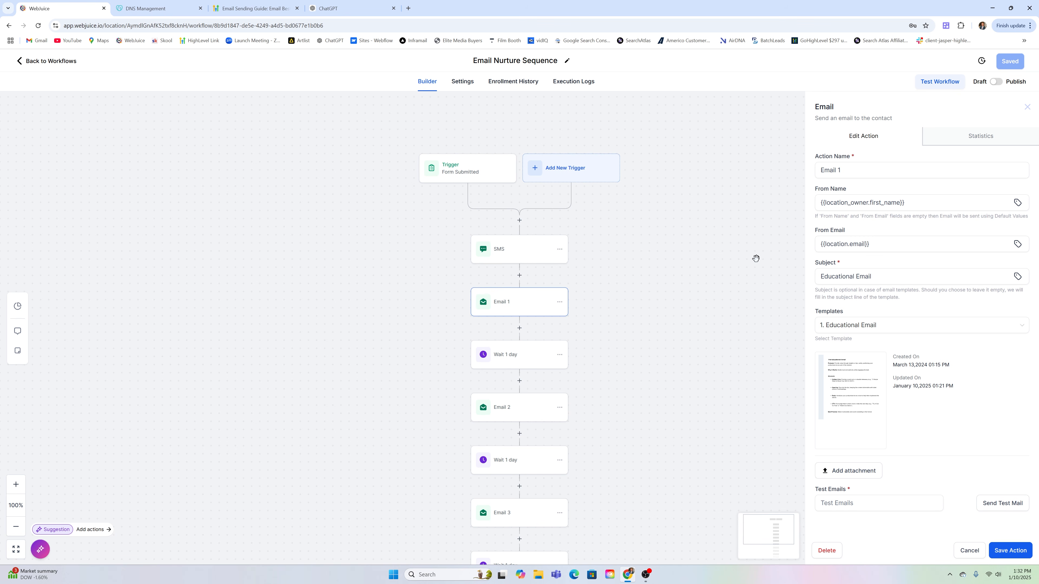
{"action": "left_click_drag", "start_coordinate": [875, 244], "coordinate": [817, 244]}
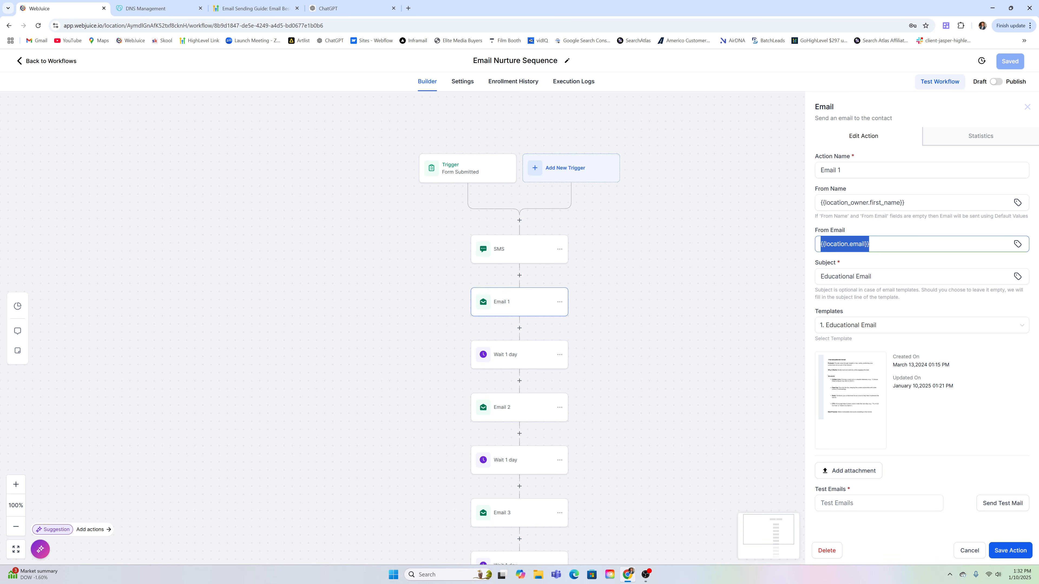
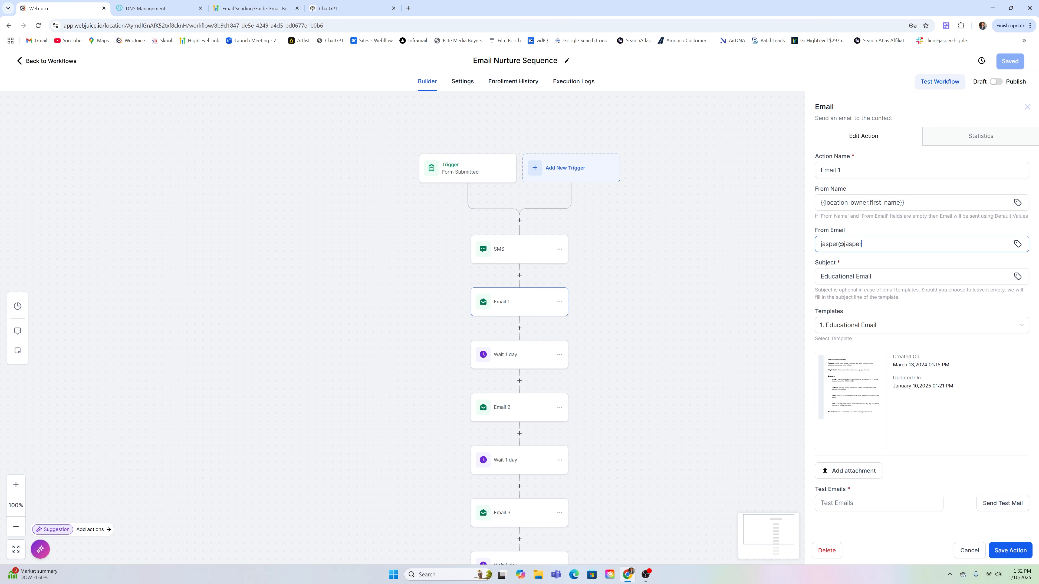
Try webjuice.io as the sender domain, then switch back to the user's own domain
{"action": "left_click_drag", "start_coordinate": [843, 244], "coordinate": [891, 244]}
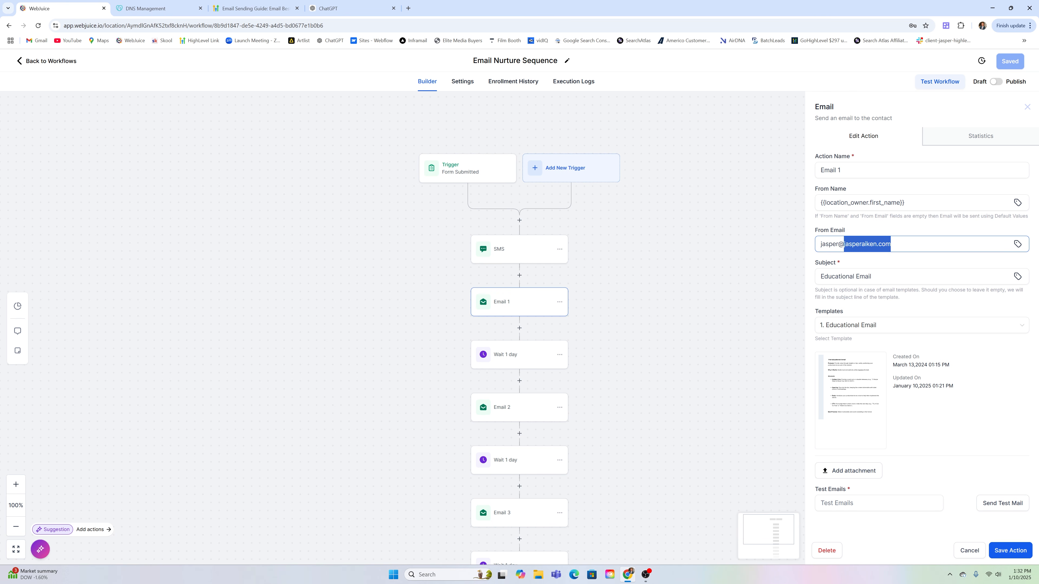
{"action": "left_click", "coordinate": [890, 244]}
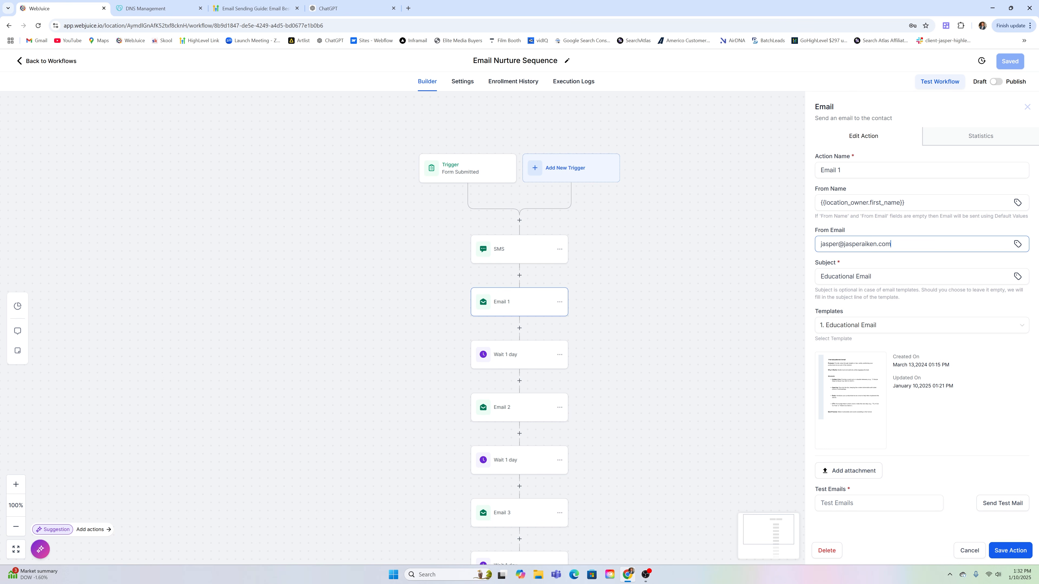
{"action": "left_click_drag", "start_coordinate": [843, 244], "coordinate": [890, 244]}
{"action": "type", "text": "webjuice.io"}
{"action": "left_click_drag", "start_coordinate": [843, 244], "coordinate": [876, 244]}
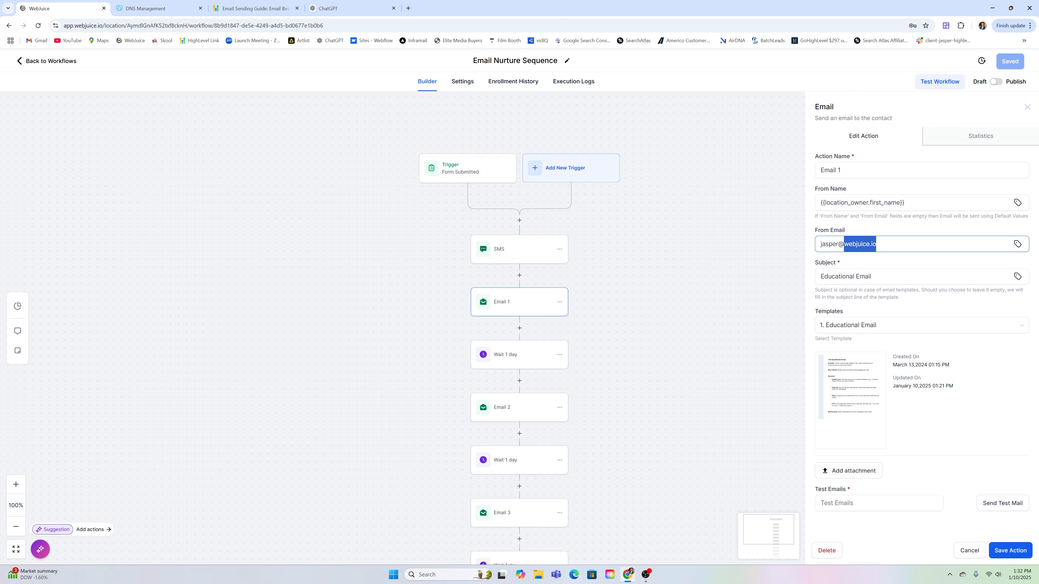
{"action": "left_click", "coordinate": [888, 223]}
{"action": "left_click_drag", "start_coordinate": [876, 244], "coordinate": [843, 244]}
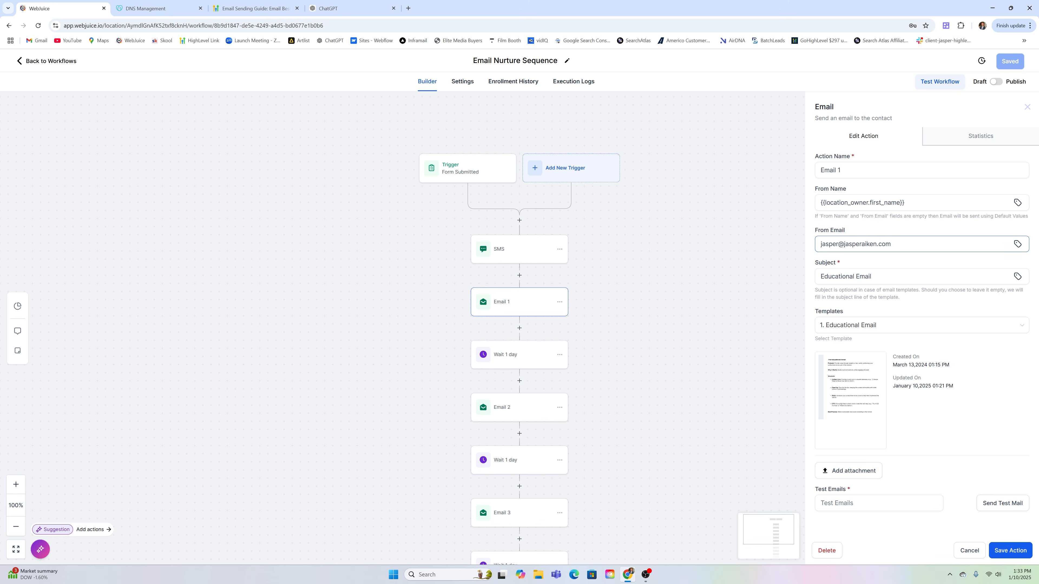
{"action": "left_click", "coordinate": [1017, 244]}
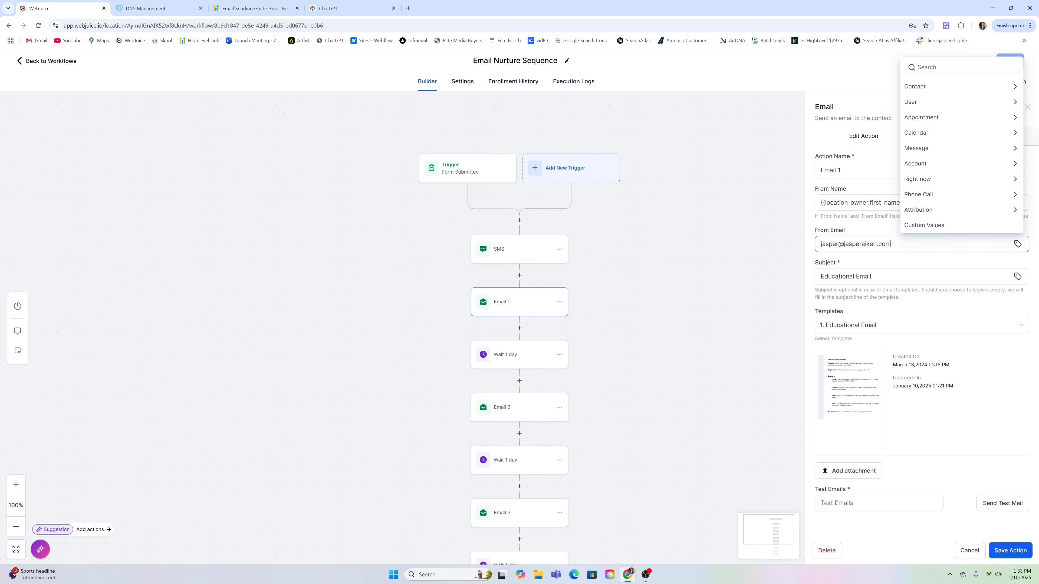
Restore Email 1's From Email to the Account > Email merge field {{location.email}}
{"action": "triple_click", "coordinate": [885, 244]}
{"action": "key", "text": "BackSpace"}
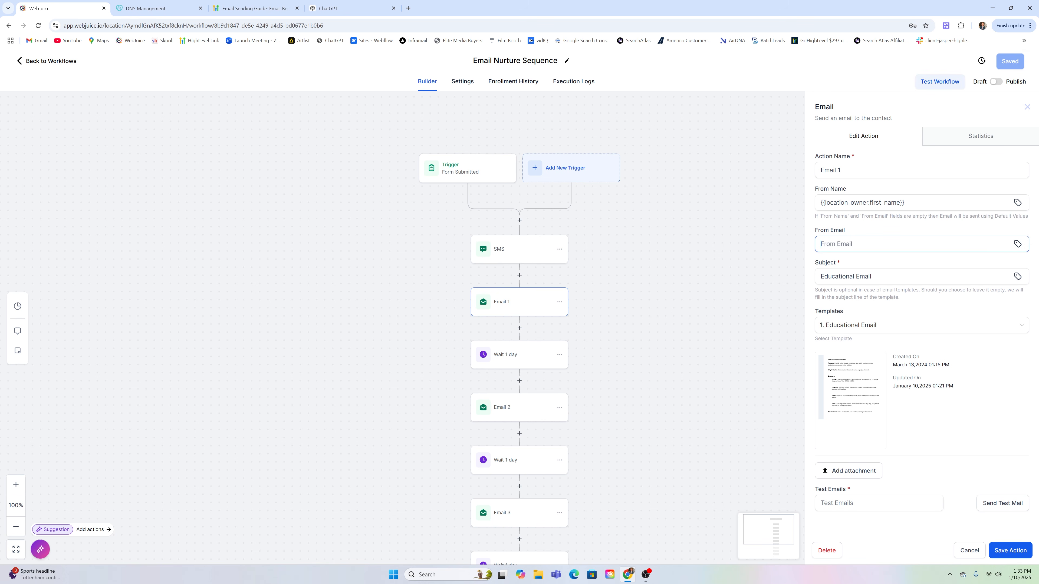
{"action": "left_click", "coordinate": [1017, 244]}
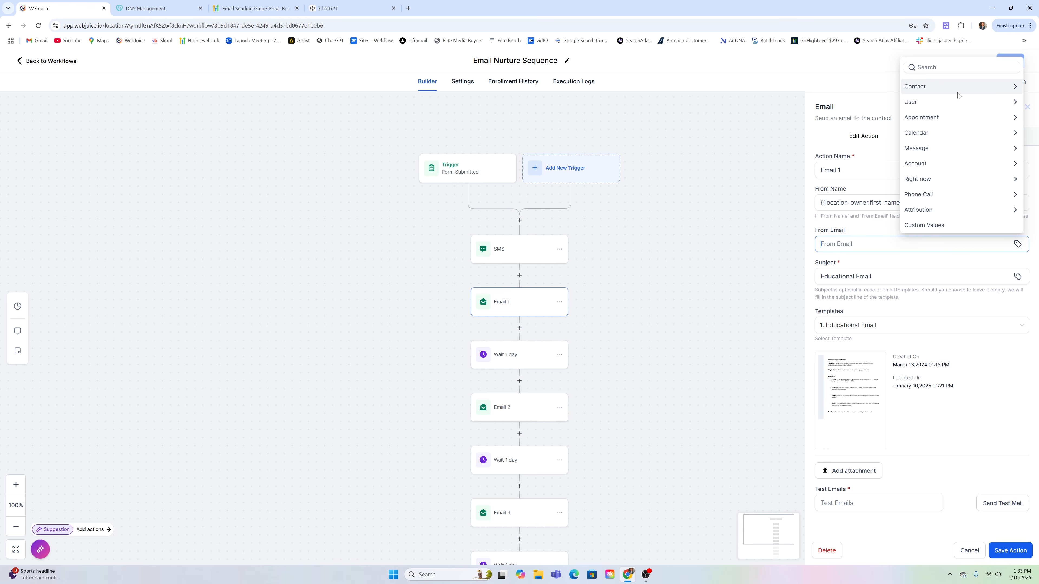
{"action": "left_click", "coordinate": [933, 163]}
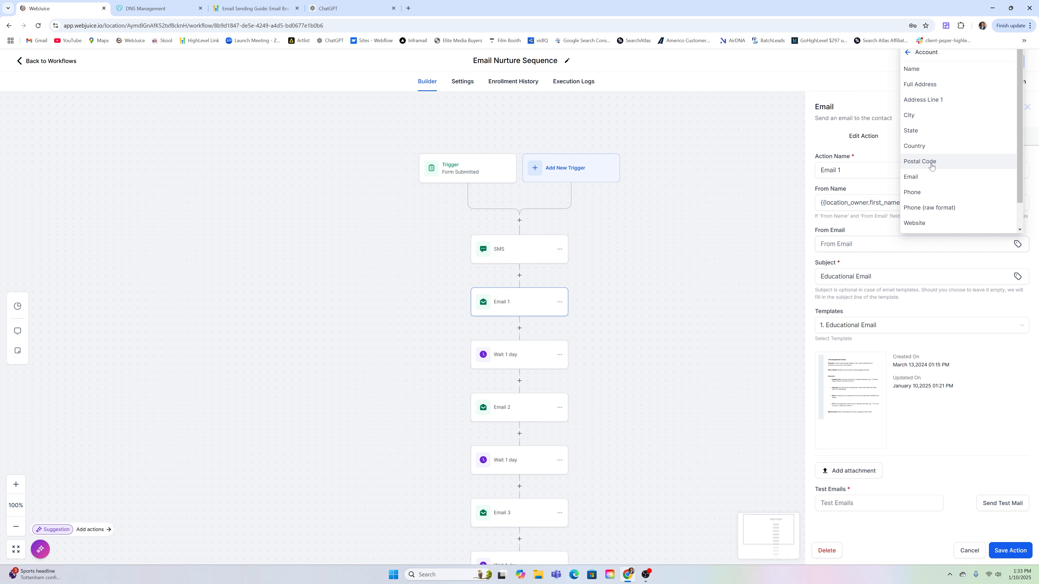
{"action": "left_click", "coordinate": [920, 176]}
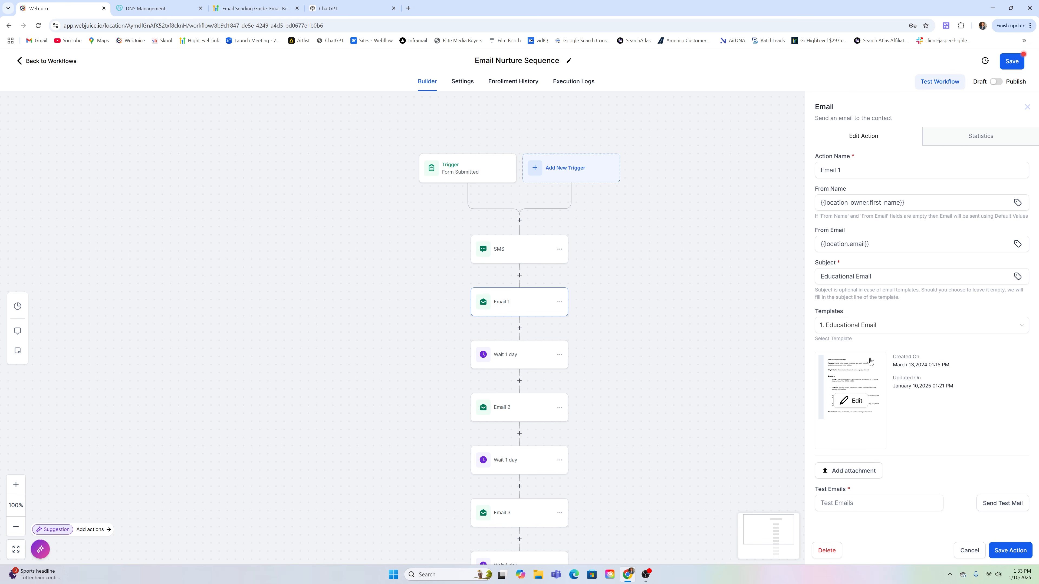
Keep the 1. Educational Email template and save the Email 1 step
{"action": "left_click", "coordinate": [888, 328]}
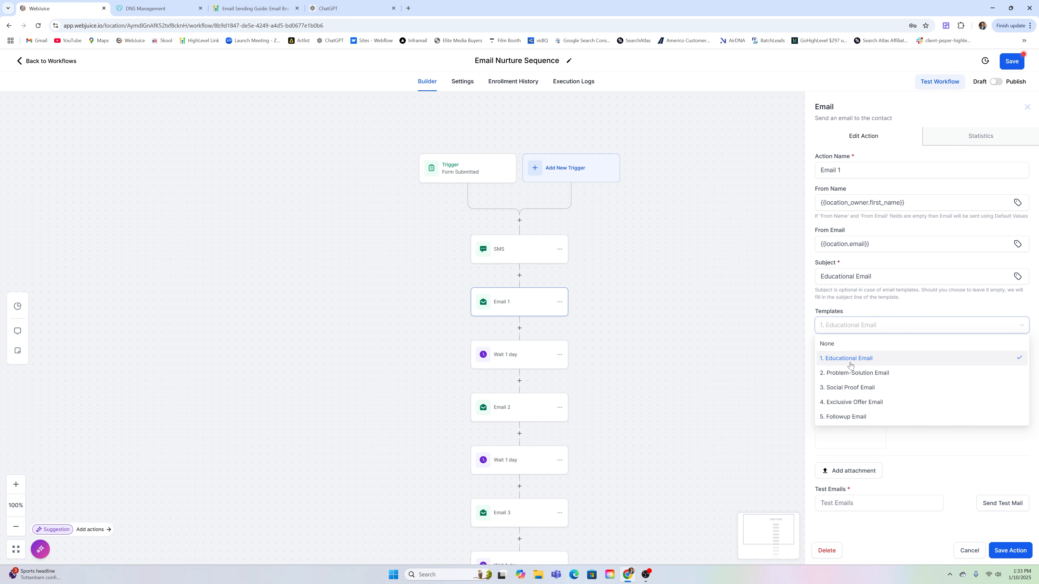
{"action": "left_click", "coordinate": [851, 362]}
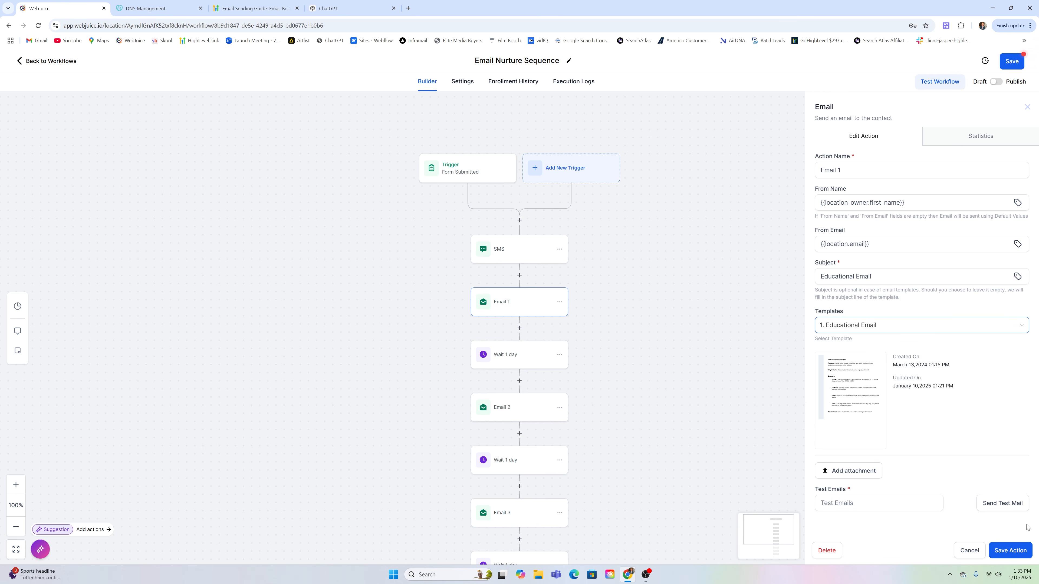
{"action": "left_click", "coordinate": [1016, 550]}
{"action": "left_click", "coordinate": [512, 345]}
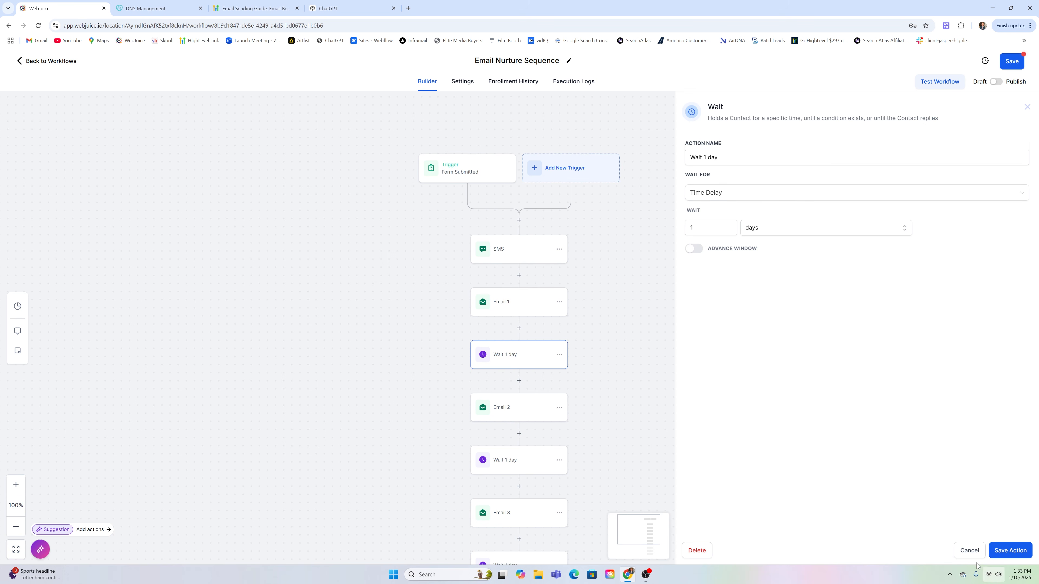
Review the first one-day wait, leaving its unit at days, and close it unchanged
{"action": "left_click", "coordinate": [960, 553]}
{"action": "scroll", "coordinate": [647, 312], "scroll_direction": "down", "scroll_amount": 1}
{"action": "left_click", "coordinate": [515, 375]}
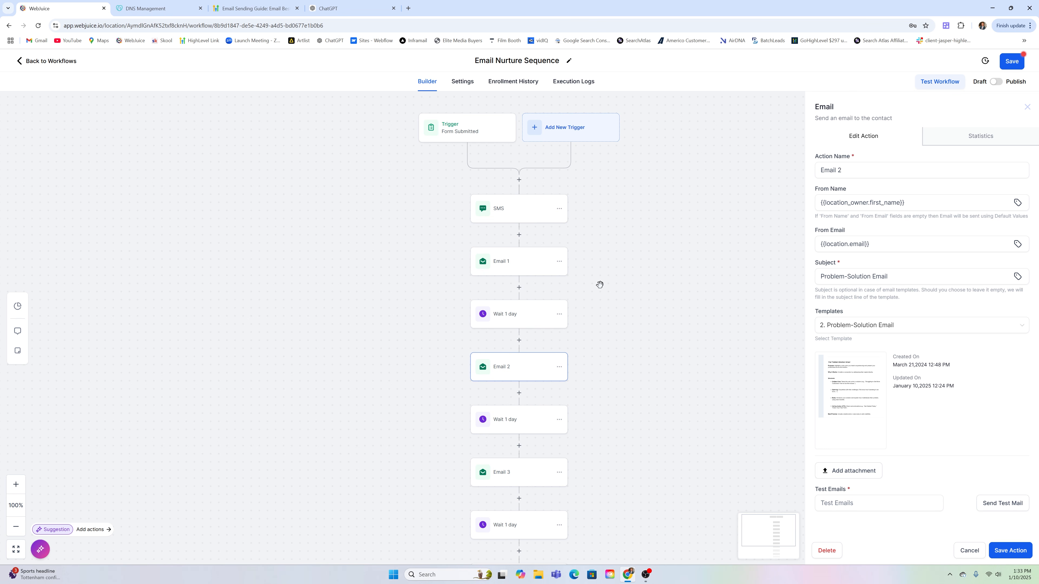
{"action": "left_click", "coordinate": [550, 312]}
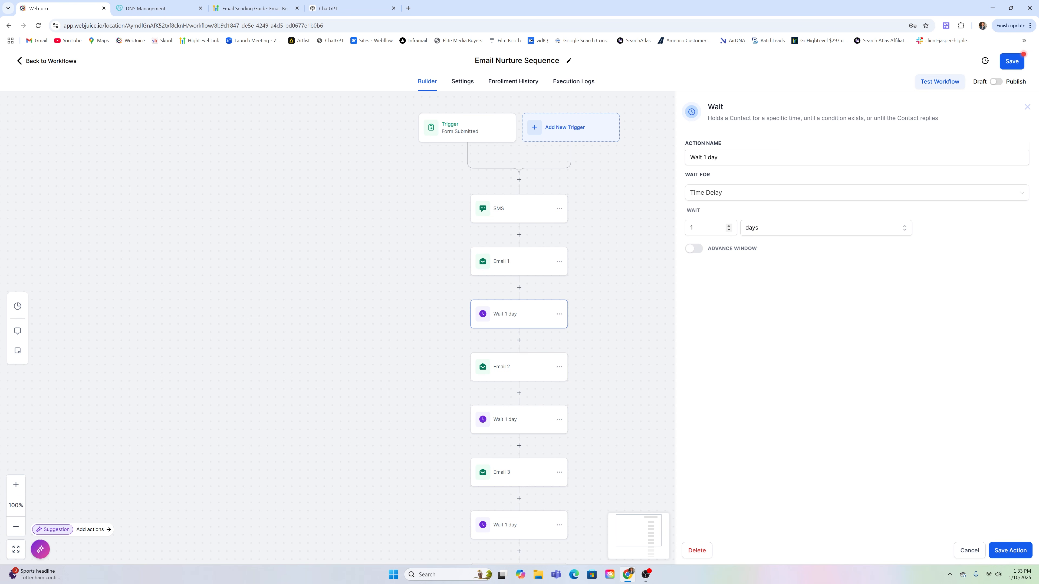
{"action": "left_click", "coordinate": [752, 229]}
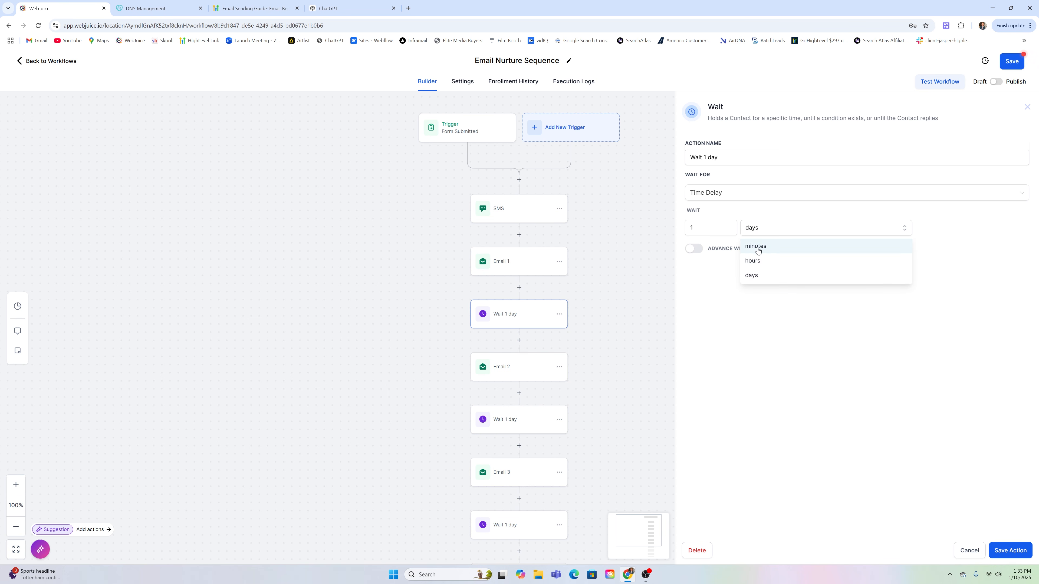
{"action": "left_click", "coordinate": [743, 218]}
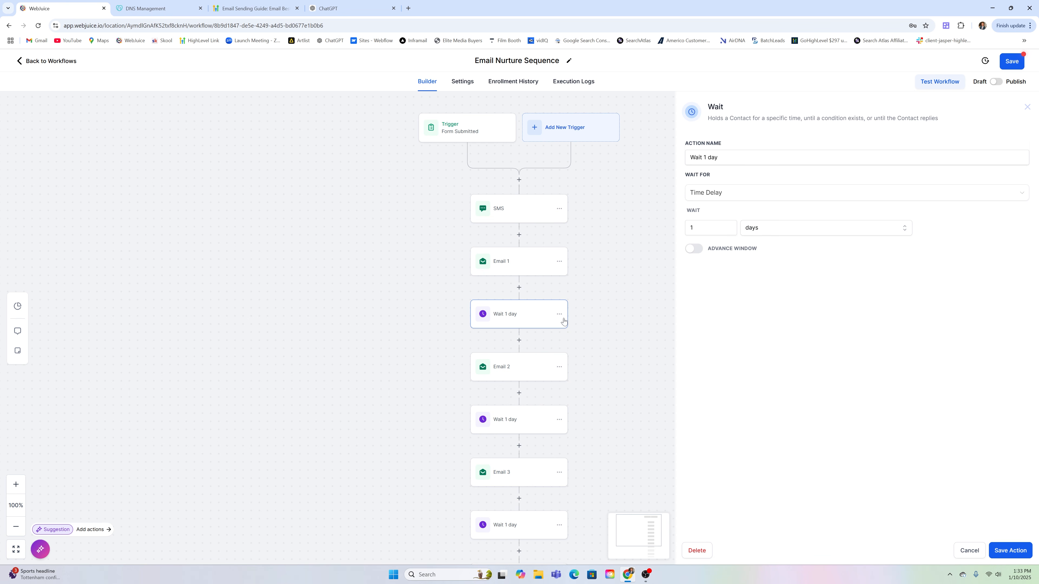
{"action": "left_click", "coordinate": [969, 552]}
Inspect the Email 2 and Email 3 settings, closing both without changes
{"action": "scroll", "coordinate": [792, 362], "scroll_direction": "down", "scroll_amount": 2}
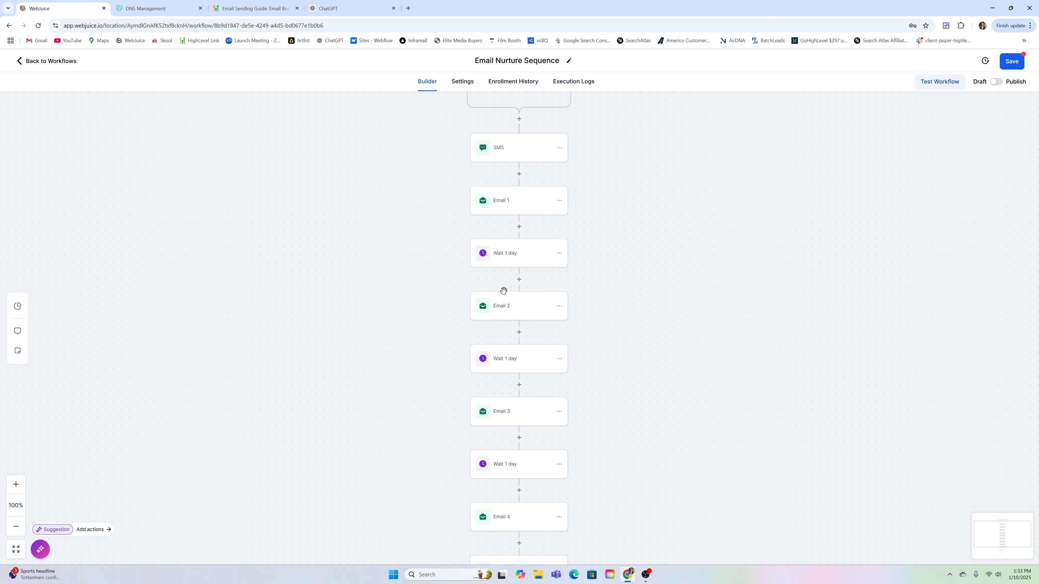
{"action": "left_click", "coordinate": [515, 307]}
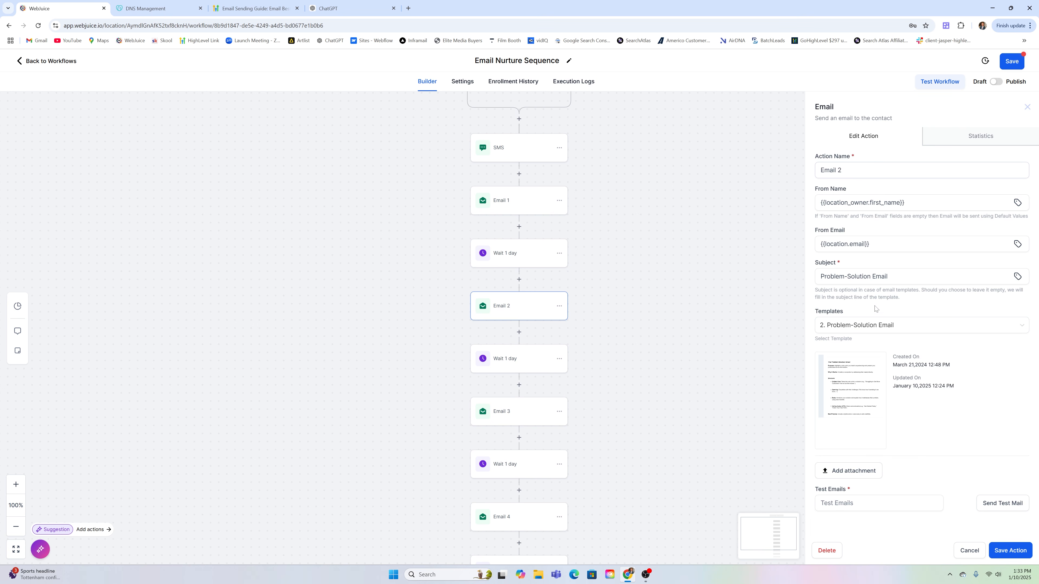
{"action": "left_click", "coordinate": [969, 550]}
{"action": "scroll", "coordinate": [666, 288], "scroll_direction": "down", "scroll_amount": 2}
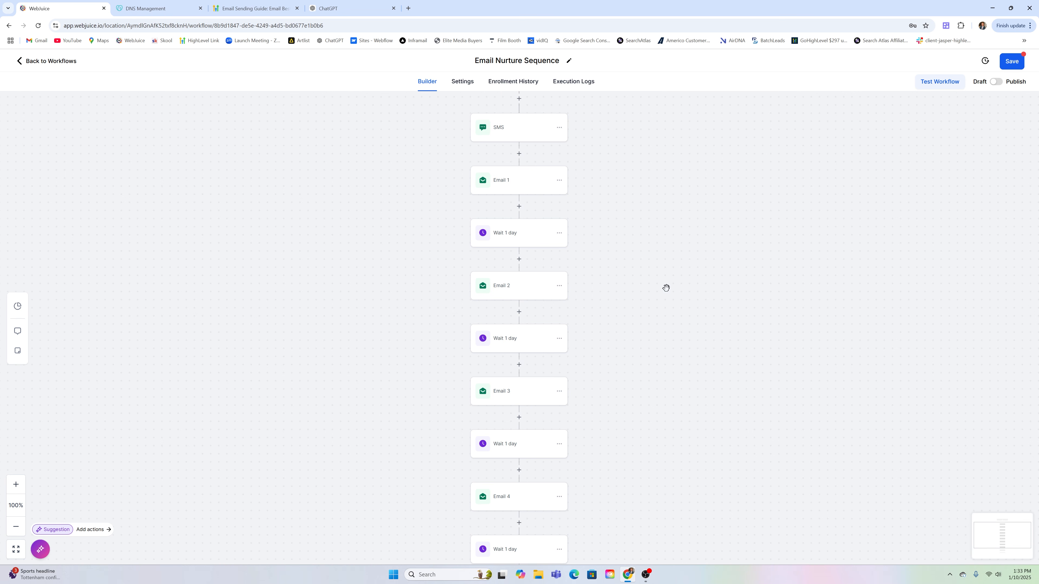
{"action": "left_click", "coordinate": [519, 355]}
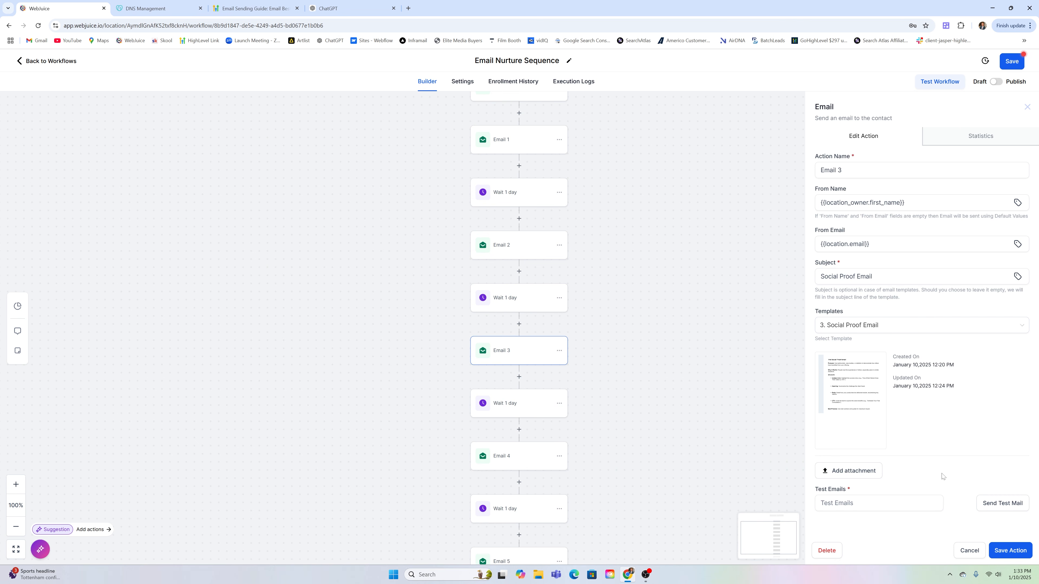
{"action": "left_click", "coordinate": [969, 550]}
Inspect the wait after Email 3 and the Email 4 settings, closing each unchanged
{"action": "scroll", "coordinate": [604, 278], "scroll_direction": "down", "scroll_amount": 1}
{"action": "scroll", "coordinate": [613, 278], "scroll_direction": "down", "scroll_amount": 2}
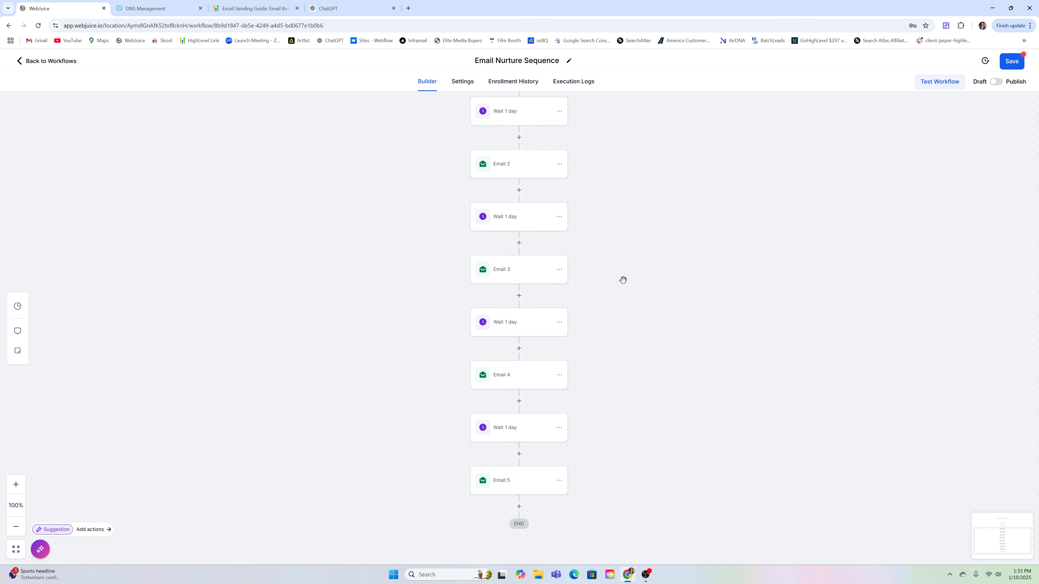
{"action": "left_click", "coordinate": [549, 307]}
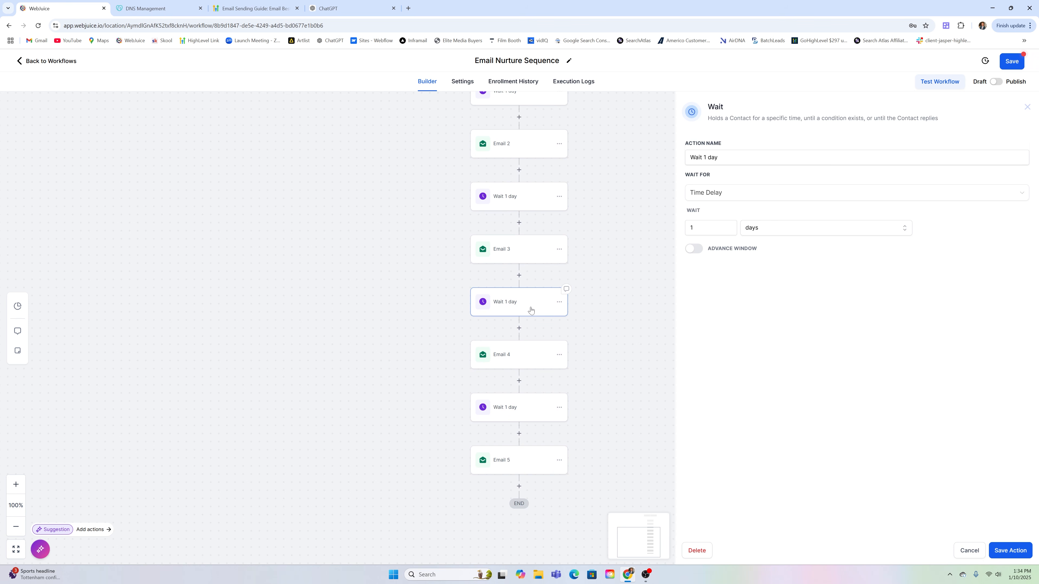
{"action": "left_click", "coordinate": [967, 551]}
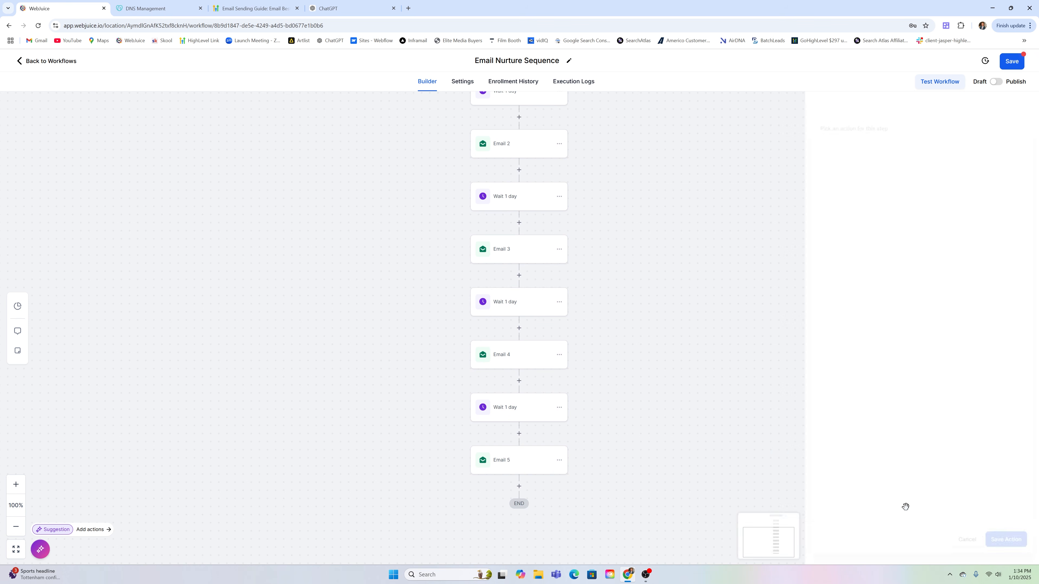
{"action": "left_click", "coordinate": [526, 364]}
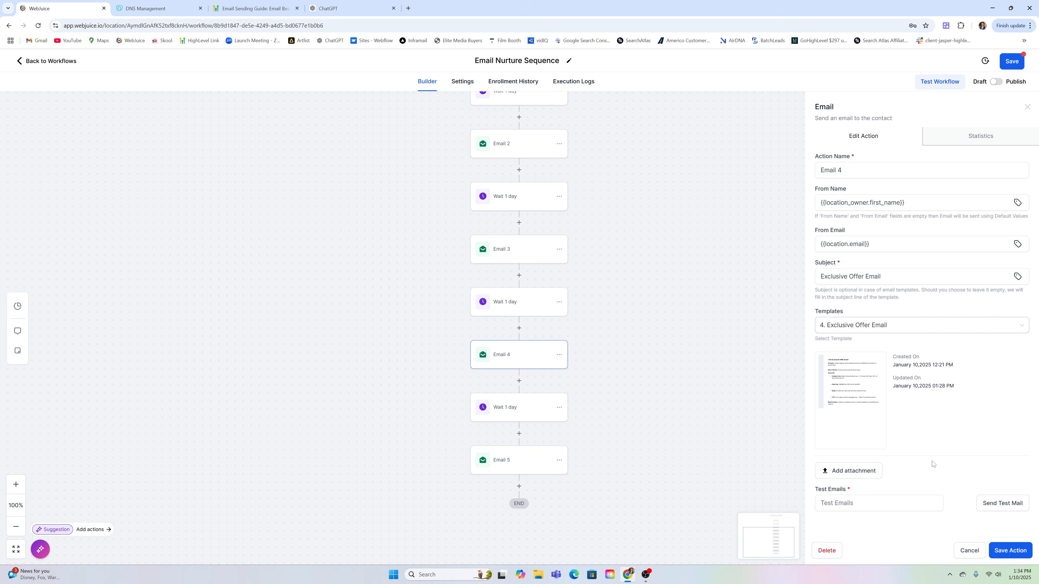
{"action": "left_click", "coordinate": [967, 550]}
Check the wait after Email 4 and Email 5, then return to the workflow's top
{"action": "scroll", "coordinate": [573, 348], "scroll_direction": "down", "scroll_amount": 1}
{"action": "left_click", "coordinate": [520, 381]}
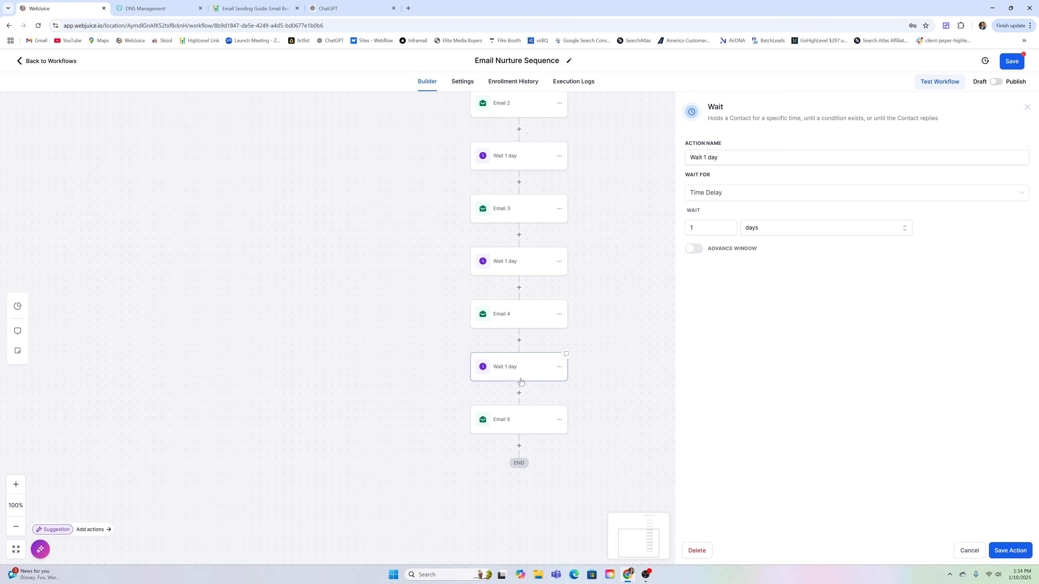
{"action": "left_click", "coordinate": [529, 431]}
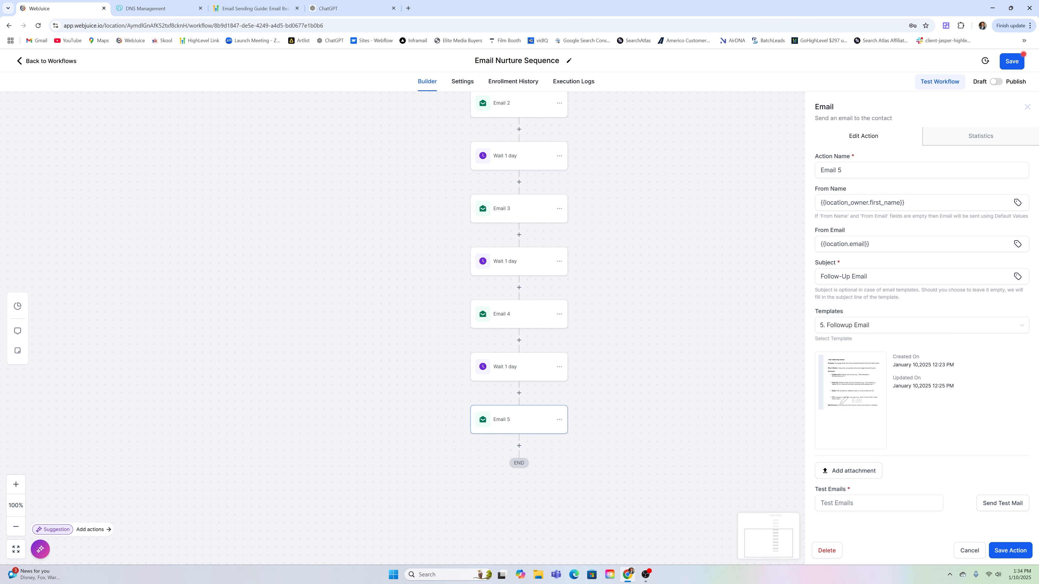
{"action": "left_click", "coordinate": [969, 551]}
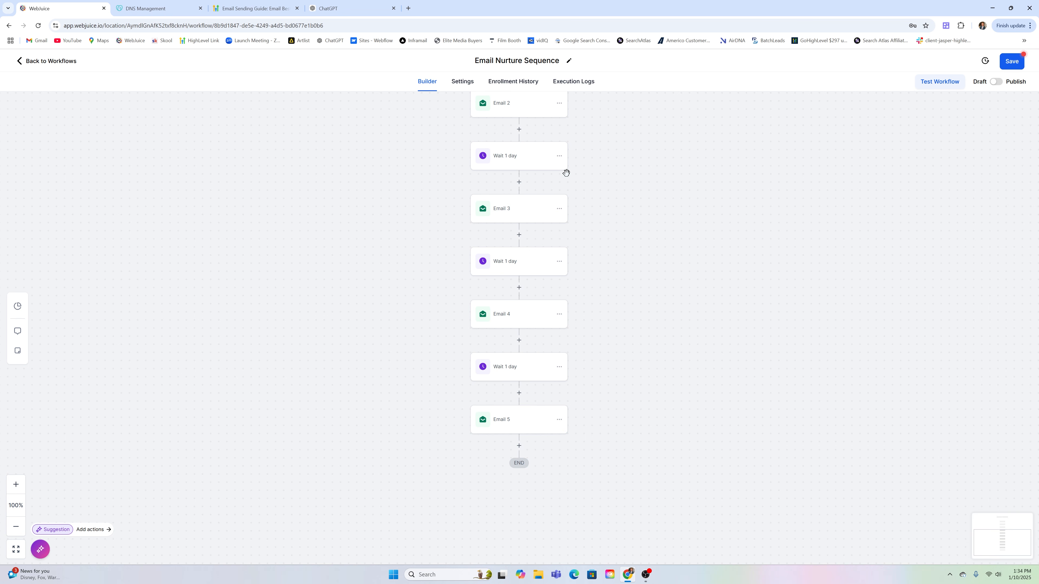
{"action": "scroll", "coordinate": [564, 164], "scroll_direction": "up", "scroll_amount": 1}
{"action": "scroll", "coordinate": [665, 339], "scroll_direction": "up", "scroll_amount": 1}
{"action": "scroll", "coordinate": [559, 150], "scroll_direction": "up", "scroll_amount": 1}
{"action": "scroll", "coordinate": [630, 192], "scroll_direction": "up", "scroll_amount": 2}
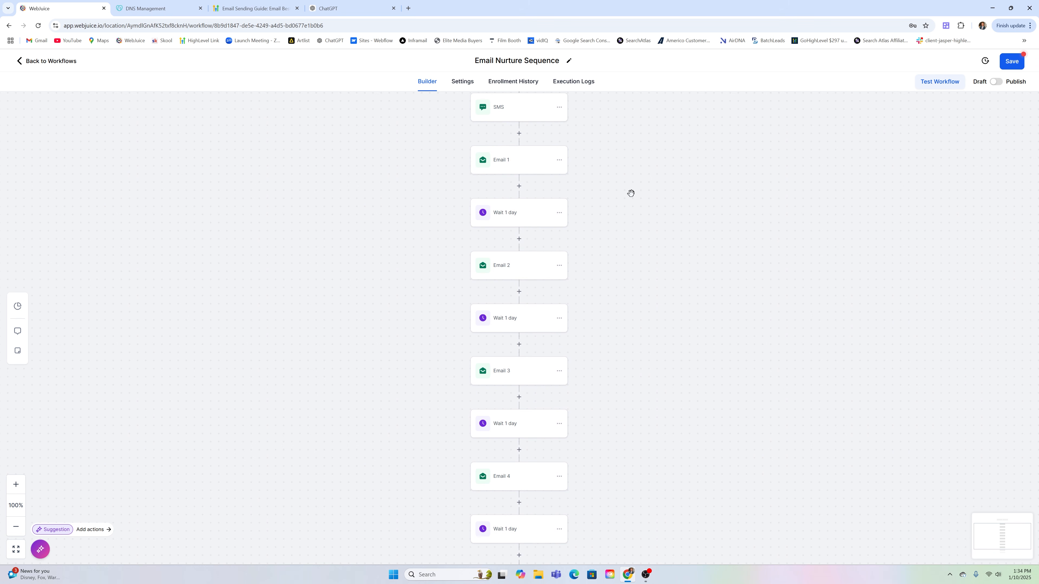
Save the Email Nurture Sequence workflow and leave the builder for the workflows list
{"action": "scroll", "coordinate": [656, 223], "scroll_direction": "up", "scroll_amount": 2}
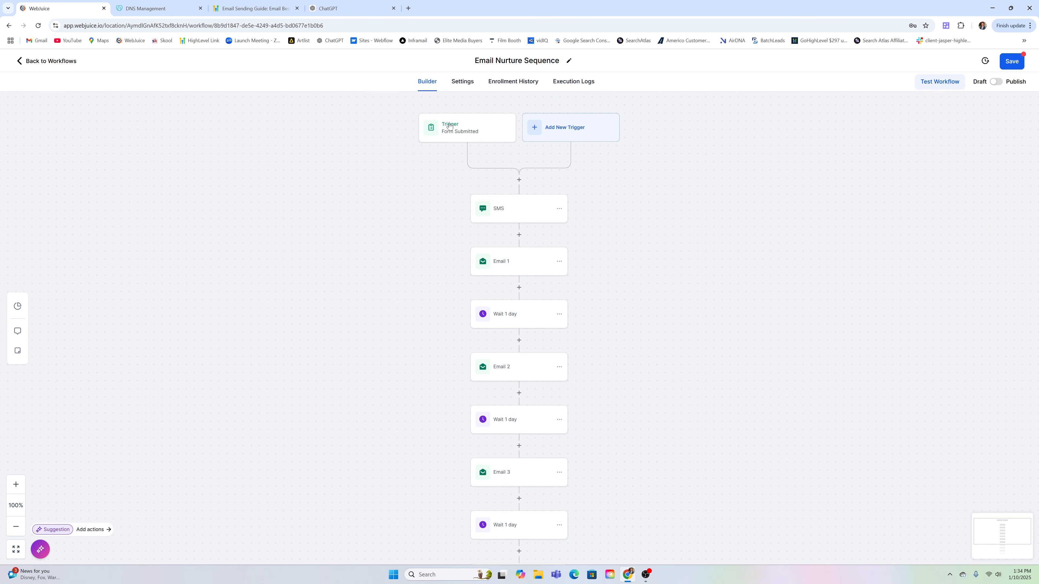
{"action": "left_click", "coordinate": [1008, 63]}
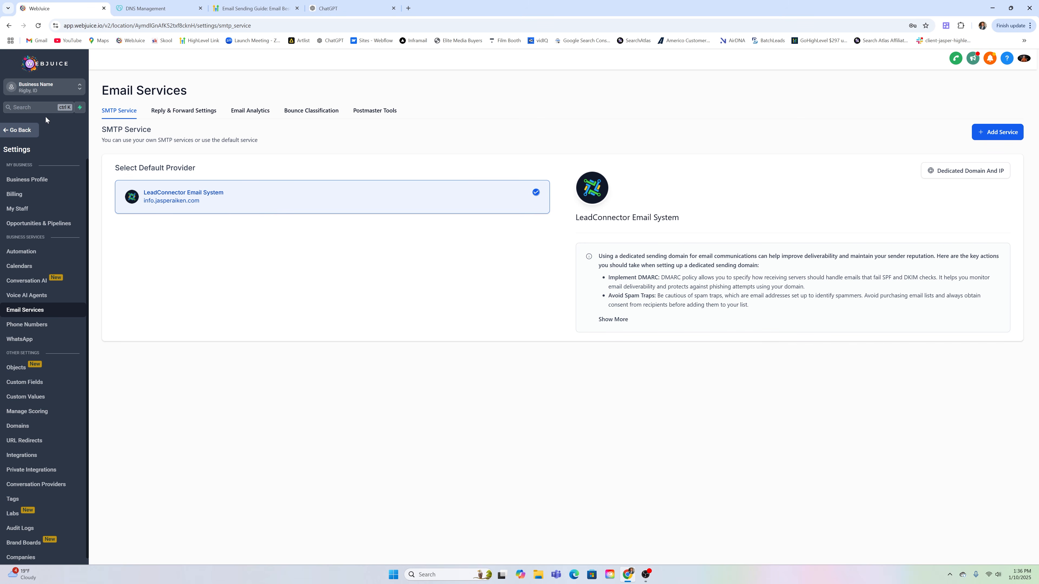
{"action": "left_click", "coordinate": [21, 129]}
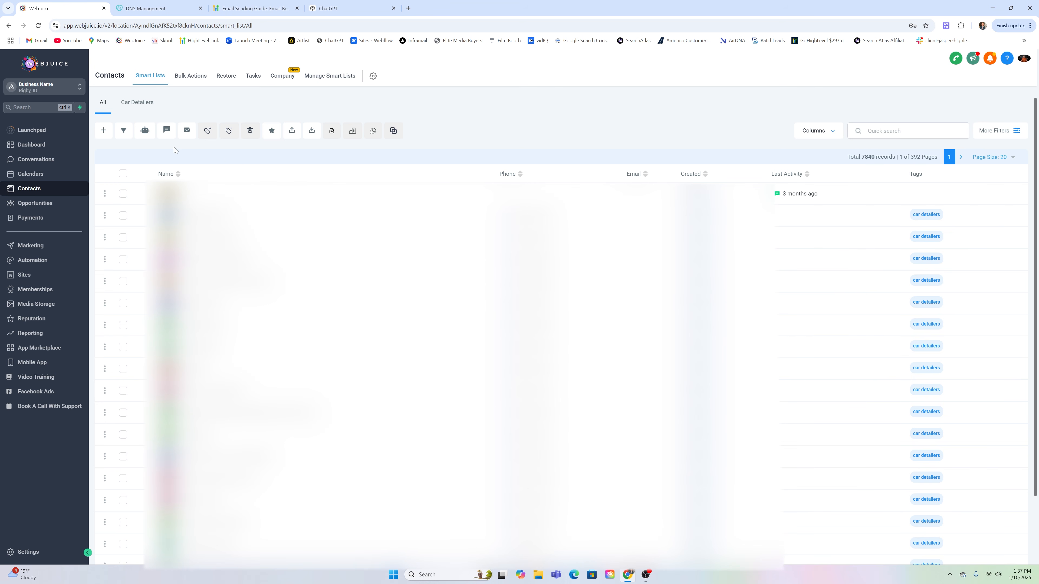
Select all 7840 contact records and consult the Email Sending Guide's recommendations
{"action": "left_click", "coordinate": [123, 175]}
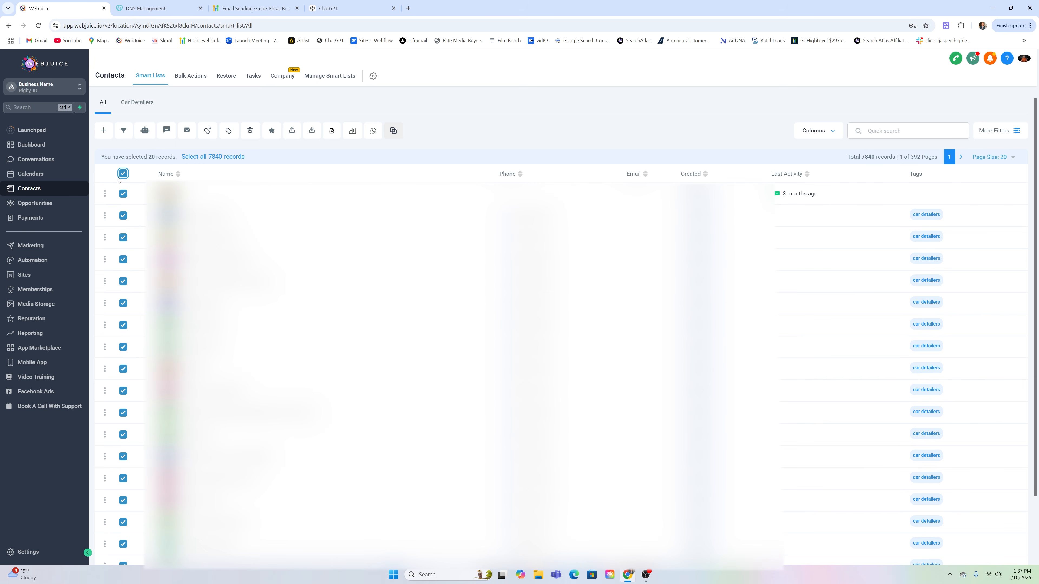
{"action": "left_click", "coordinate": [202, 158]}
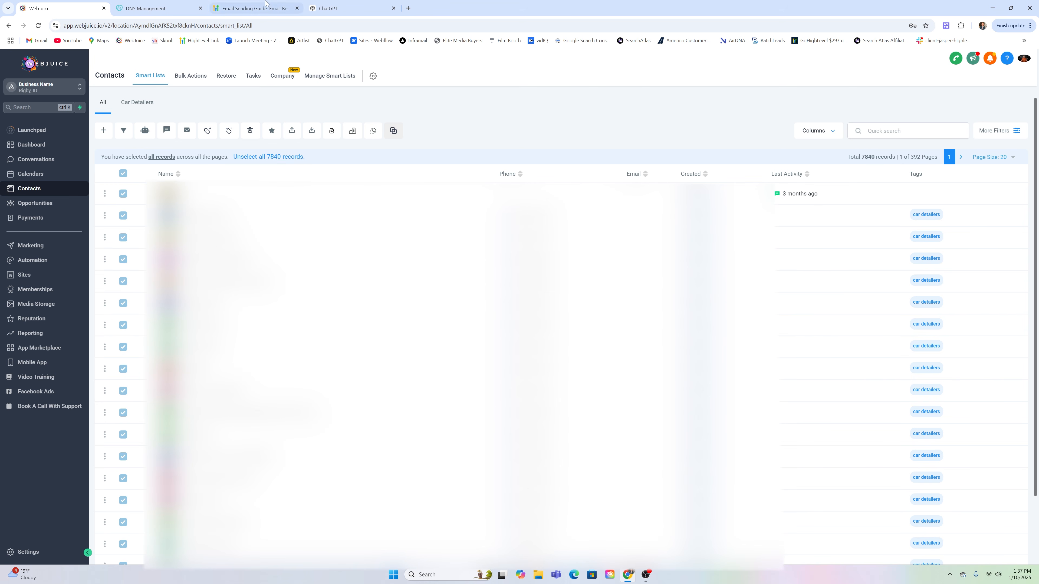
{"action": "left_click", "coordinate": [251, 9]}
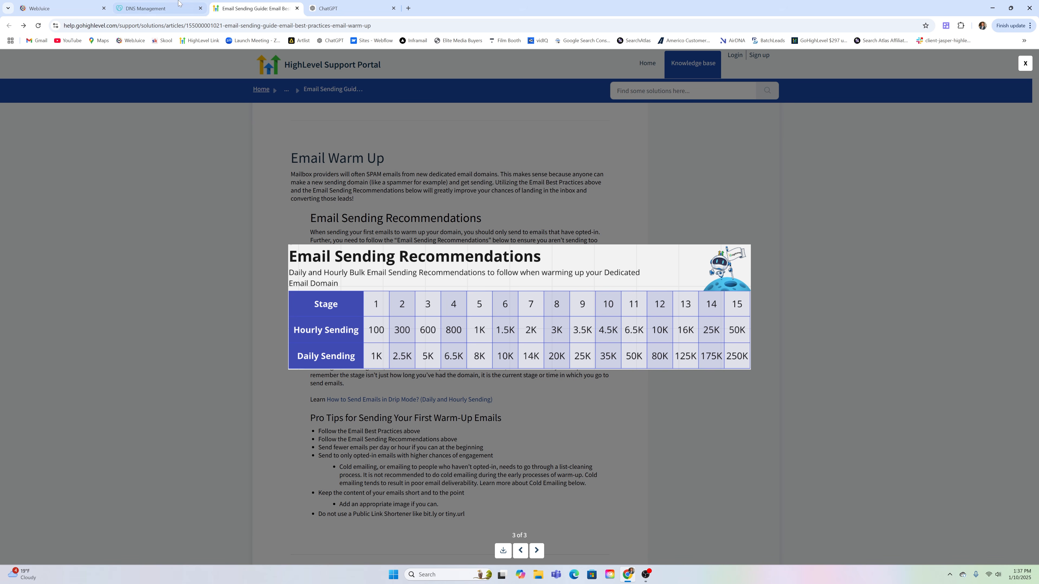
{"action": "left_click", "coordinate": [38, 3]}
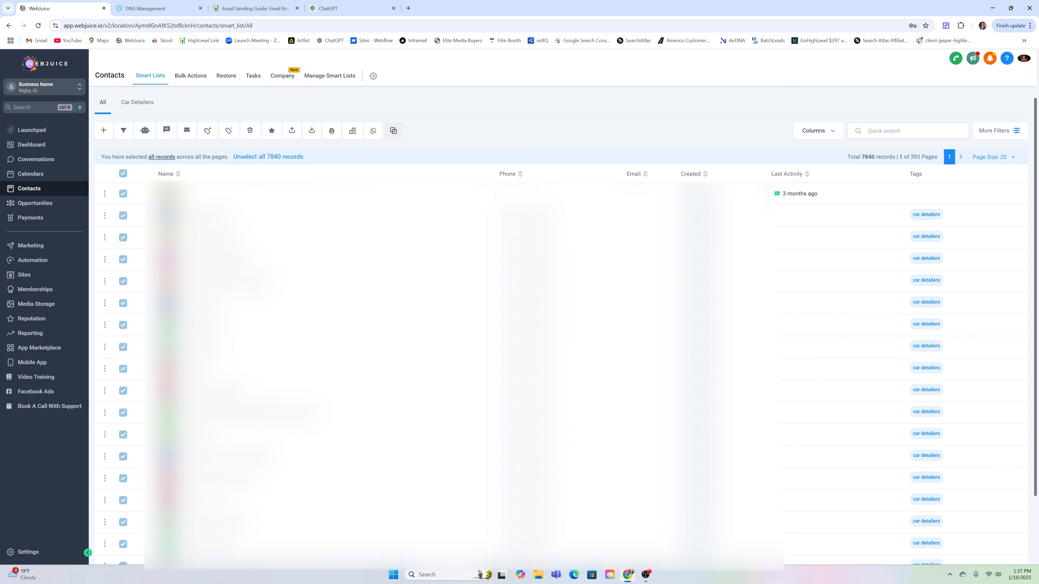
Start a bulk email to the selected contacts, browse templates, then discard it unsent
{"action": "left_click", "coordinate": [187, 130]}
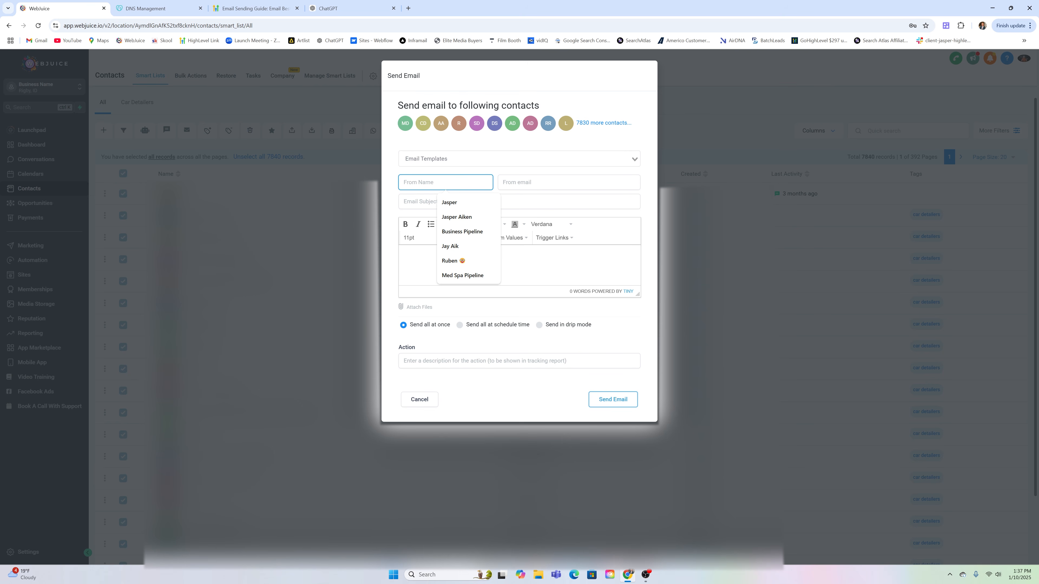
{"action": "key", "text": "Tab"}
{"action": "key", "text": "Tab"}
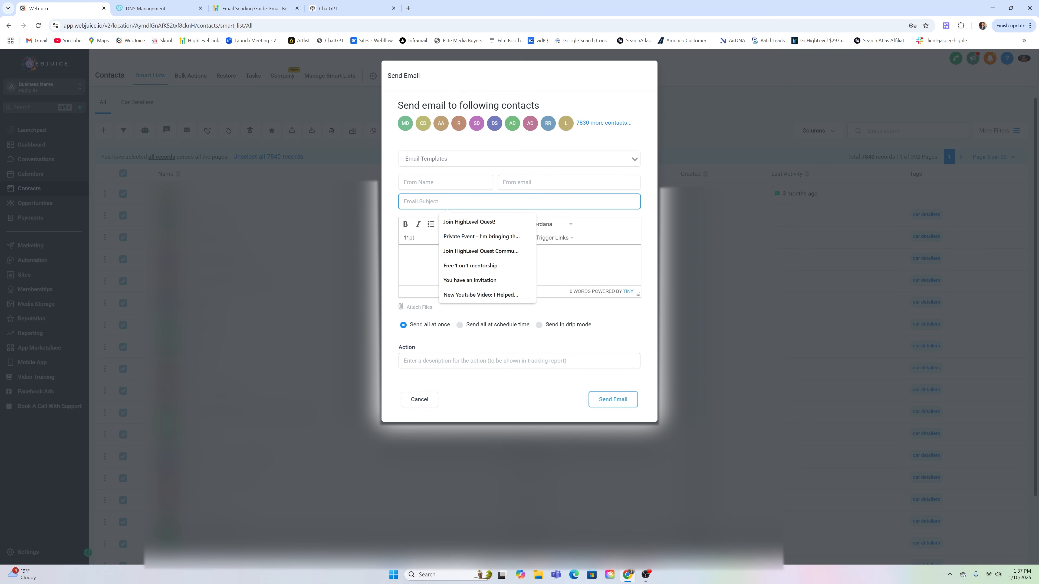
{"action": "left_click", "coordinate": [423, 273]}
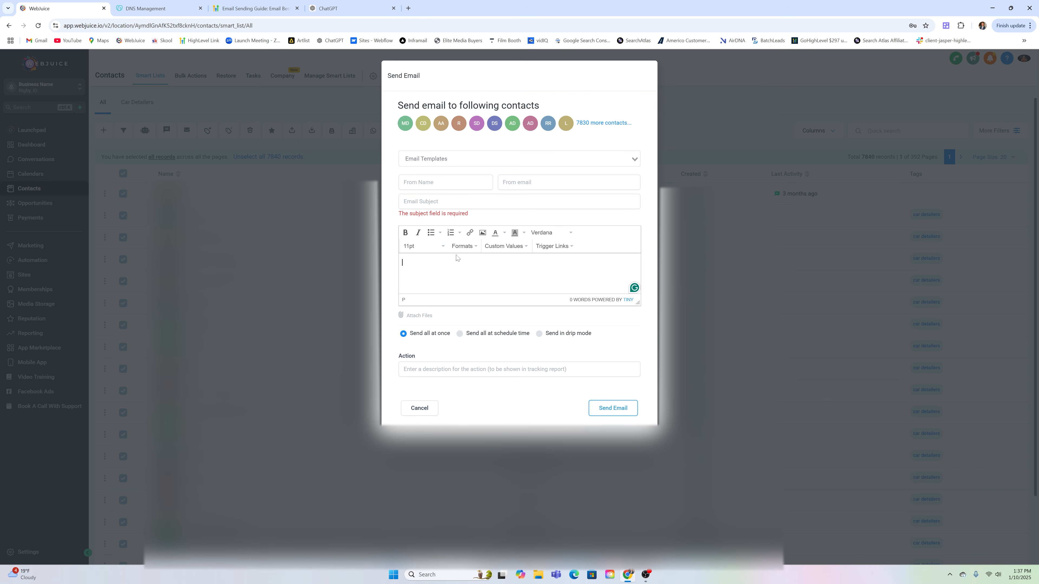
{"action": "left_click", "coordinate": [480, 156]}
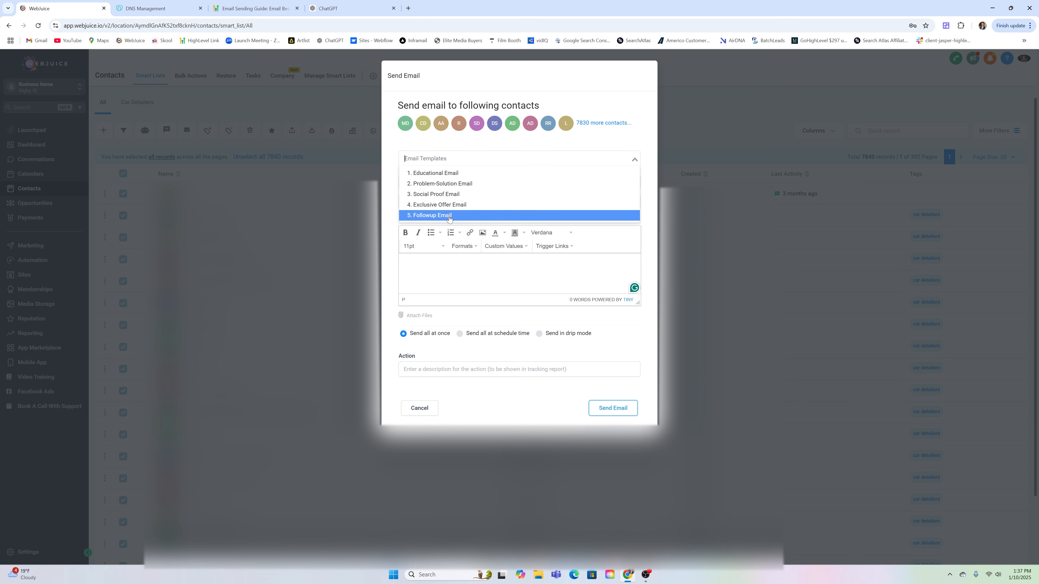
{"action": "left_click", "coordinate": [457, 150]}
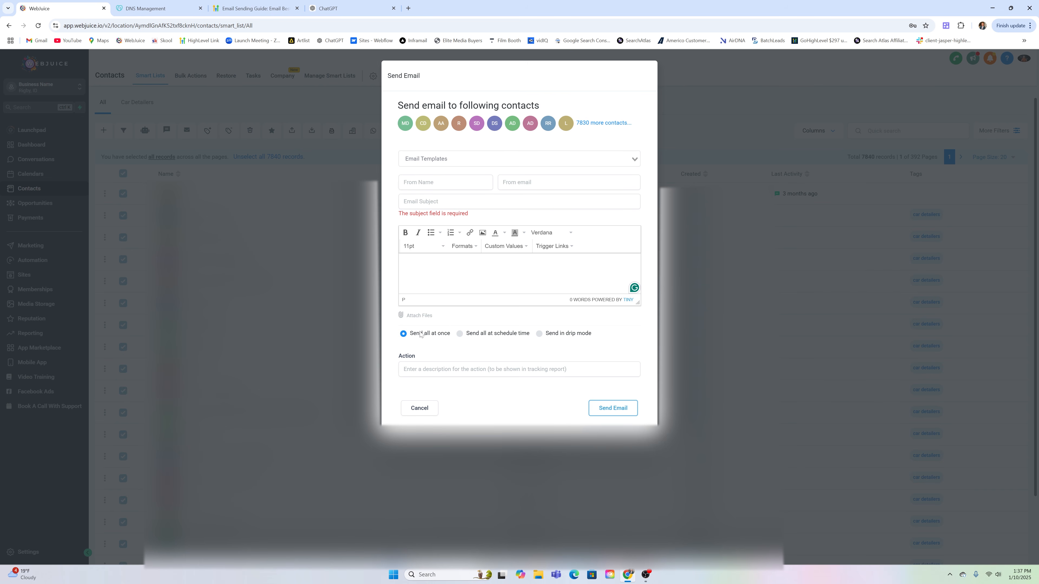
{"action": "left_click", "coordinate": [470, 369]}
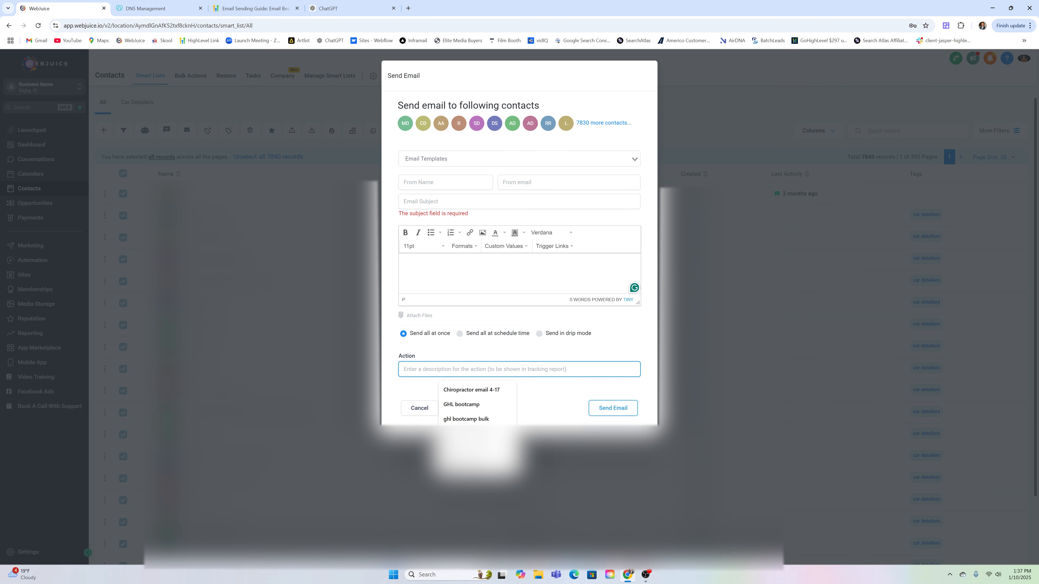
{"action": "left_click", "coordinate": [448, 352]}
{"action": "left_click", "coordinate": [719, 102]}
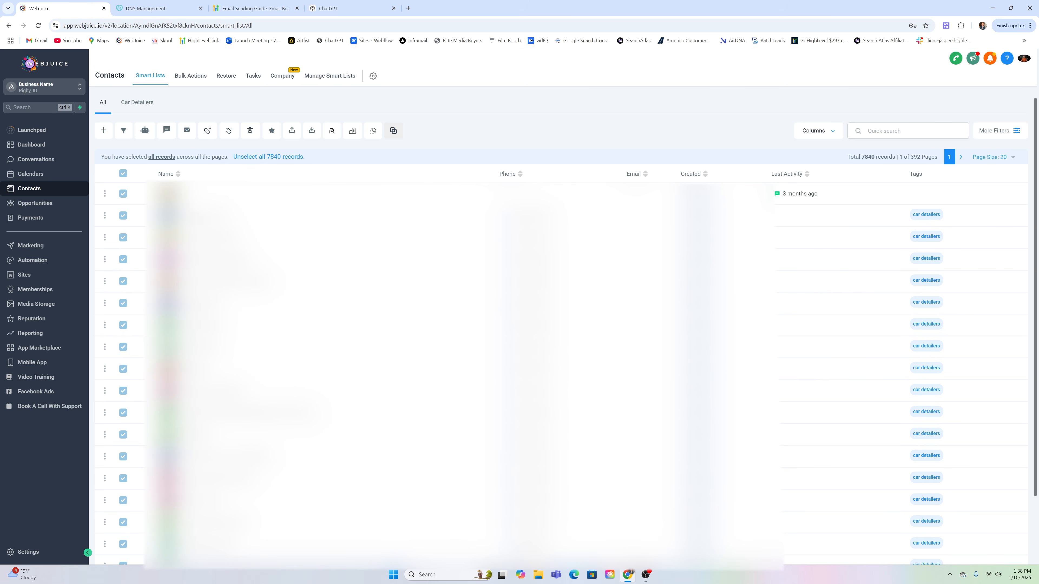
Move between Workflows and Contacts, ending with Email Nurture Sequence reopened in the builder
{"action": "left_click", "coordinate": [45, 261]}
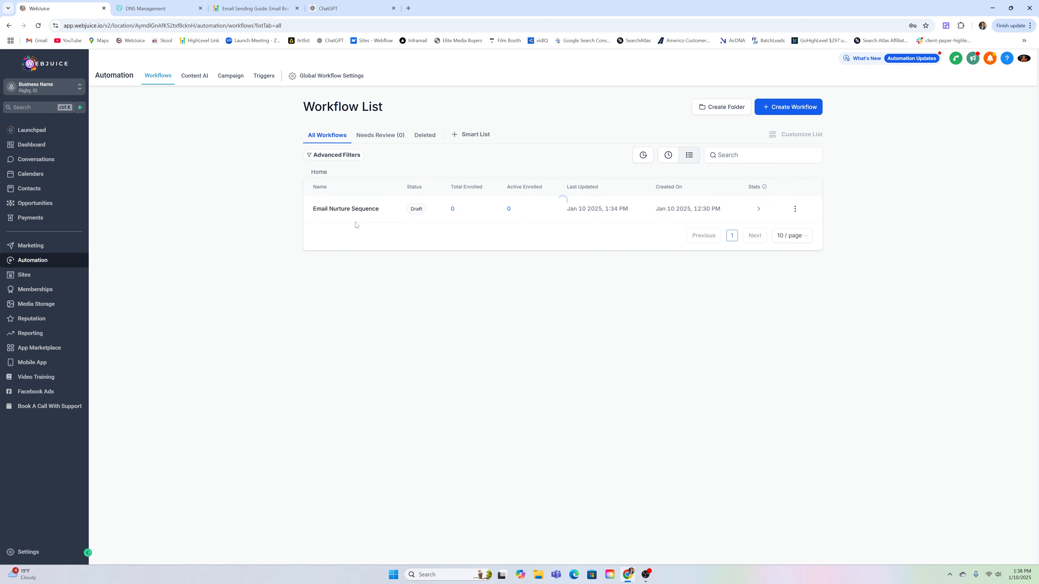
{"action": "left_click", "coordinate": [352, 209]}
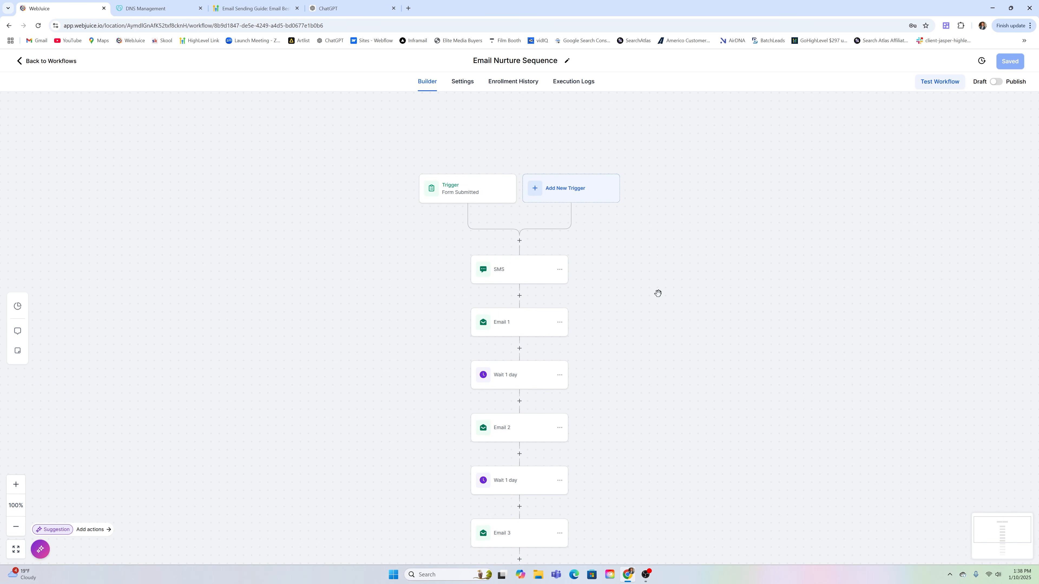
{"action": "left_click", "coordinate": [41, 61]}
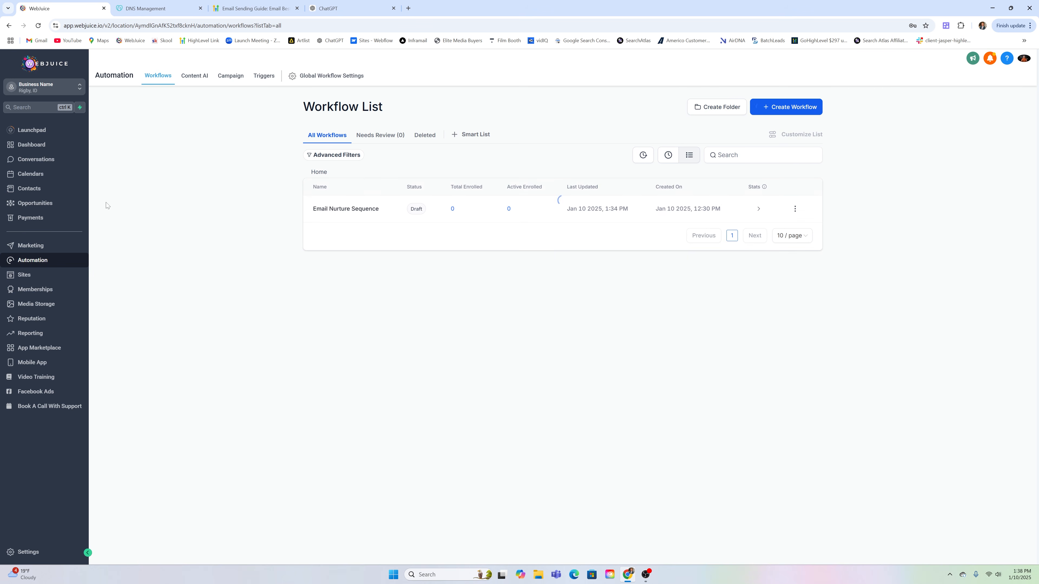
{"action": "left_click", "coordinate": [41, 189]}
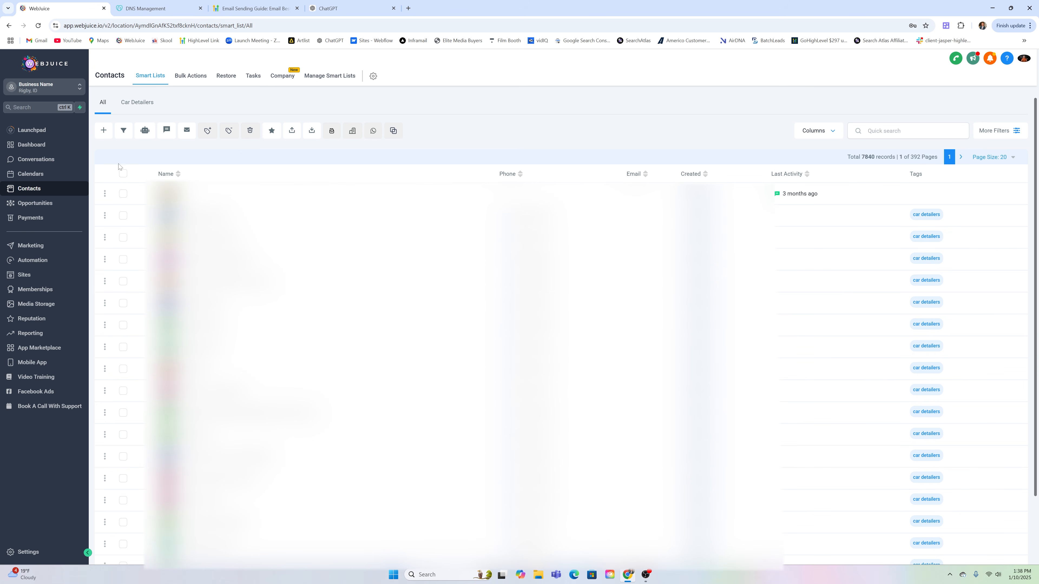
{"action": "left_click", "coordinate": [33, 260]}
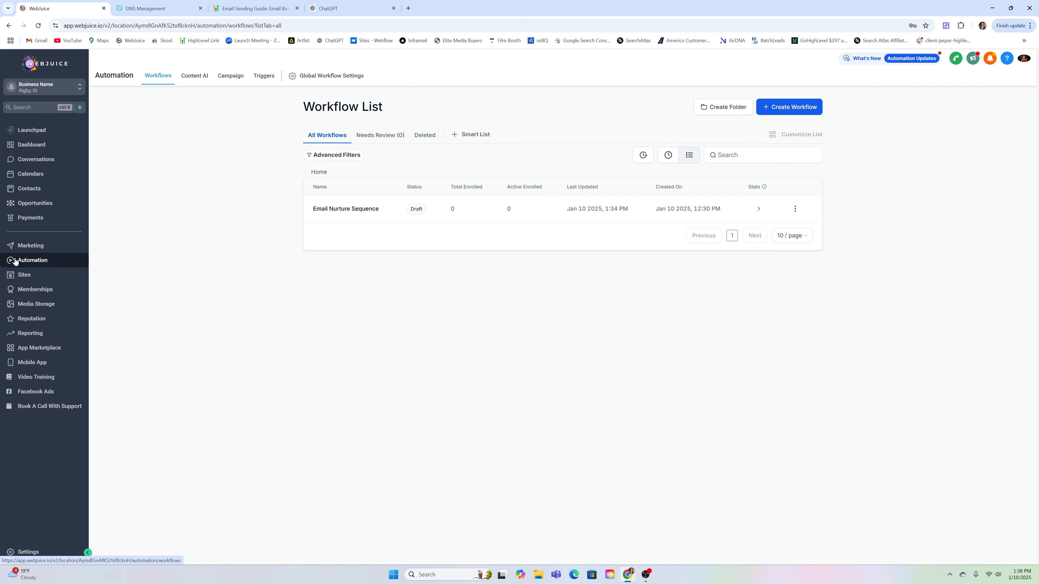
{"action": "left_click", "coordinate": [345, 209]}
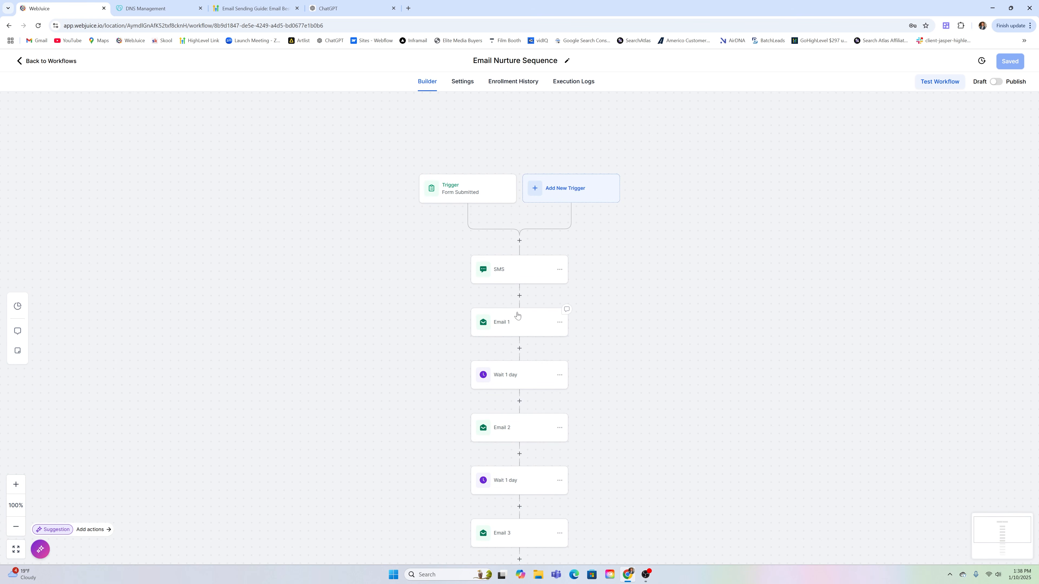
Check the 0% Statistics for Email 1 and Email 2, then go back to workflows
{"action": "left_click", "coordinate": [512, 324]}
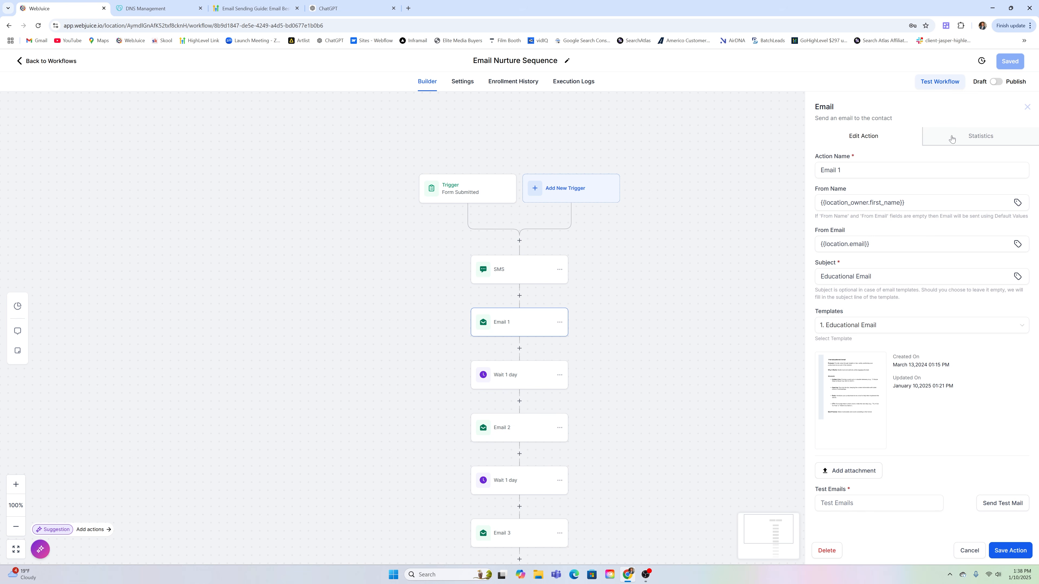
{"action": "left_click", "coordinate": [978, 138]}
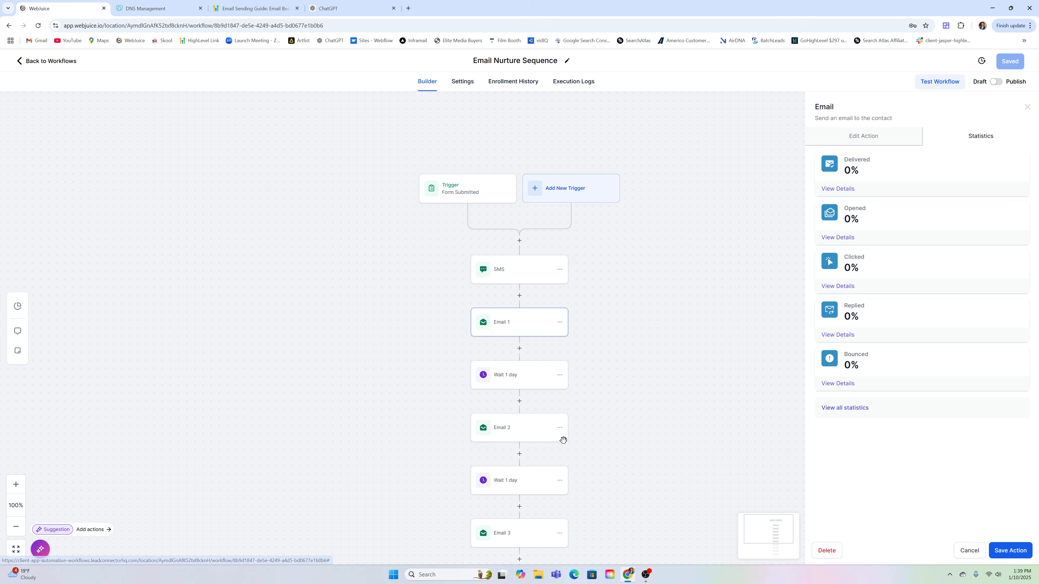
{"action": "scroll", "coordinate": [624, 295], "scroll_direction": "down", "scroll_amount": 1}
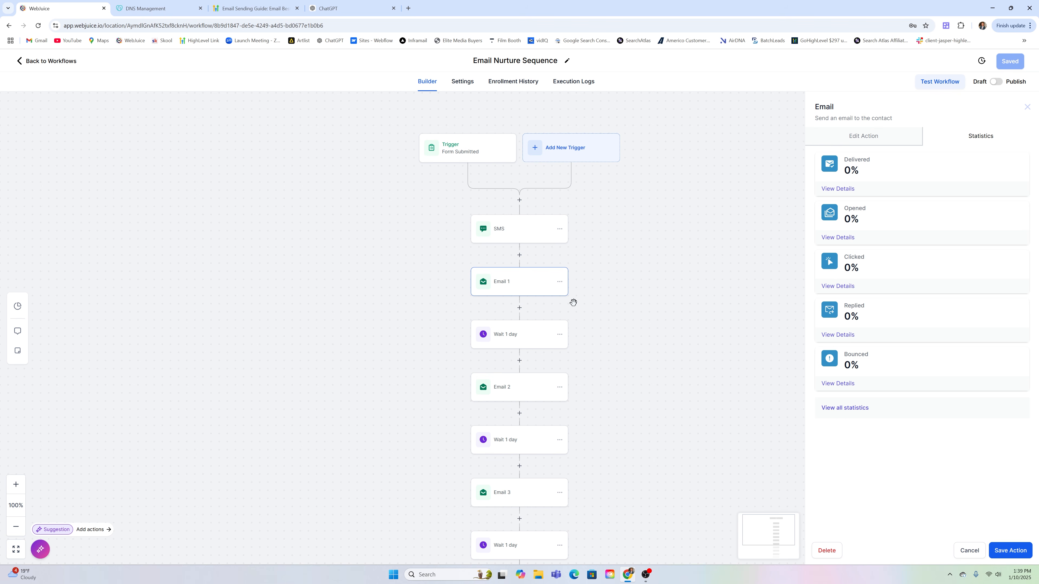
{"action": "left_click", "coordinate": [507, 391]}
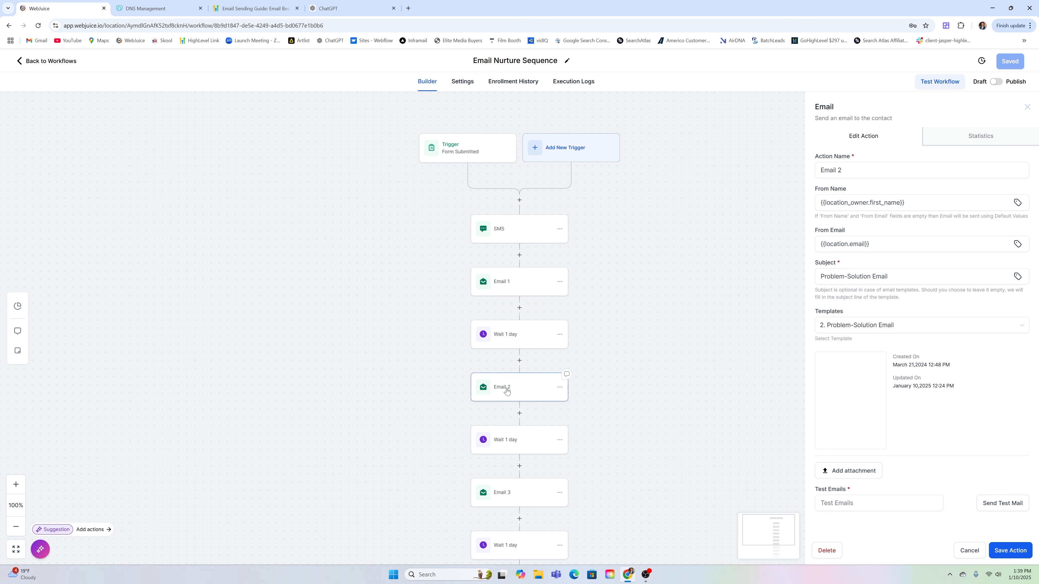
{"action": "left_click", "coordinate": [981, 137]}
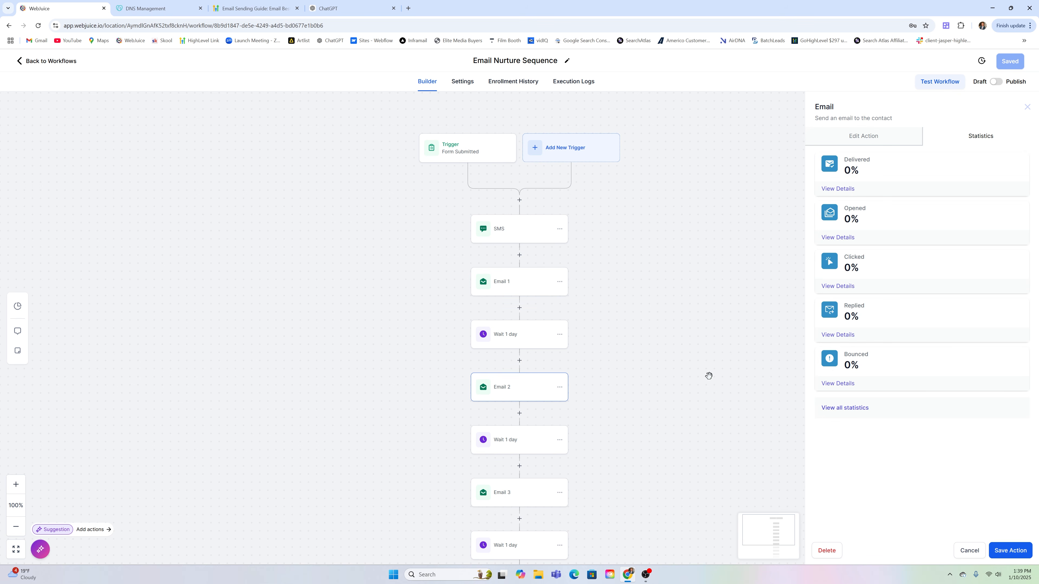
{"action": "left_click", "coordinate": [966, 552]}
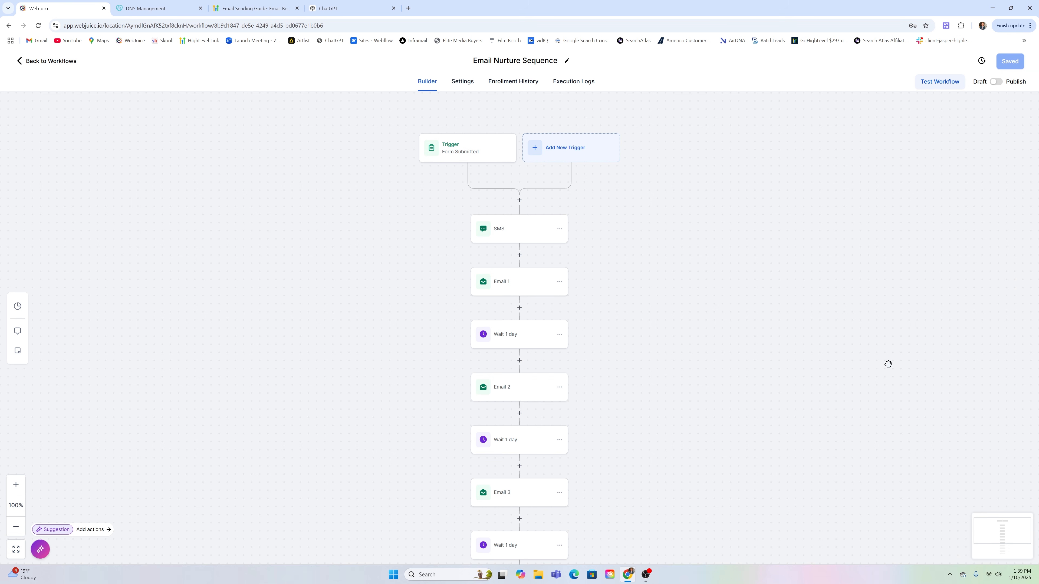
{"action": "left_click", "coordinate": [47, 62]}
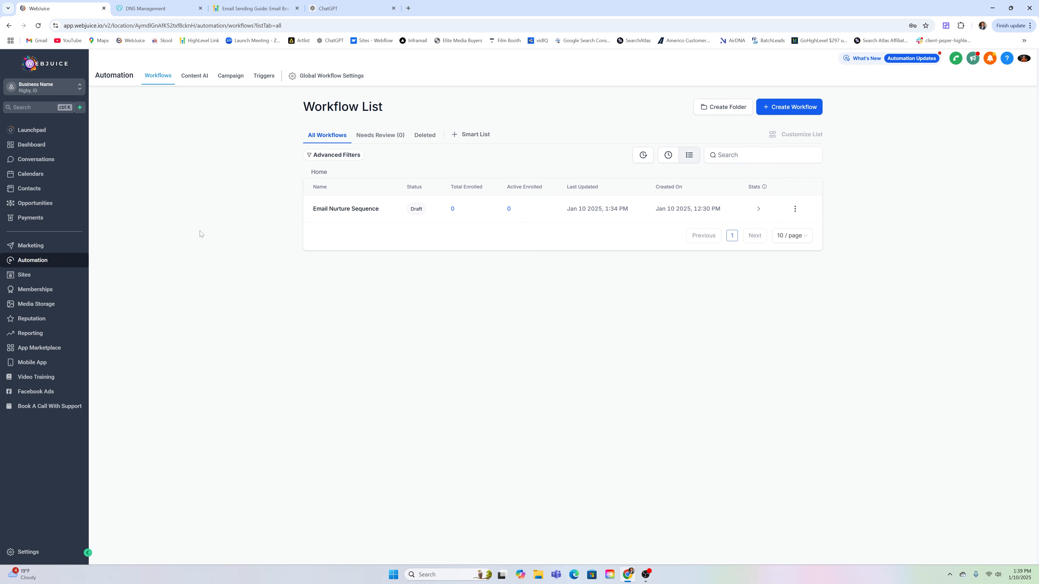
Check the empty Contacts Bulk Actions history, then go to Business Profile settings
{"action": "left_click", "coordinate": [46, 188]}
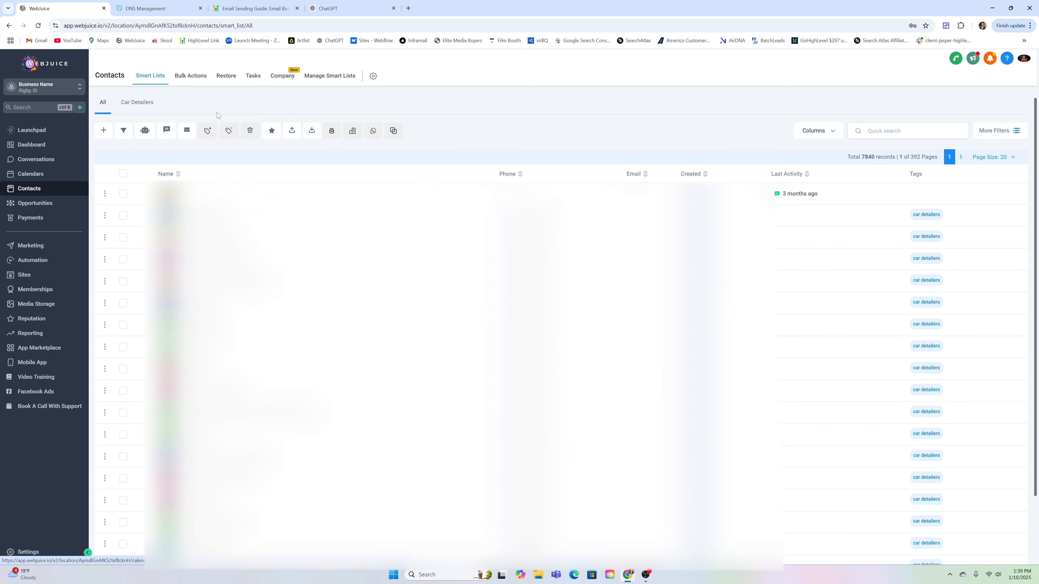
{"action": "left_click", "coordinate": [191, 76]}
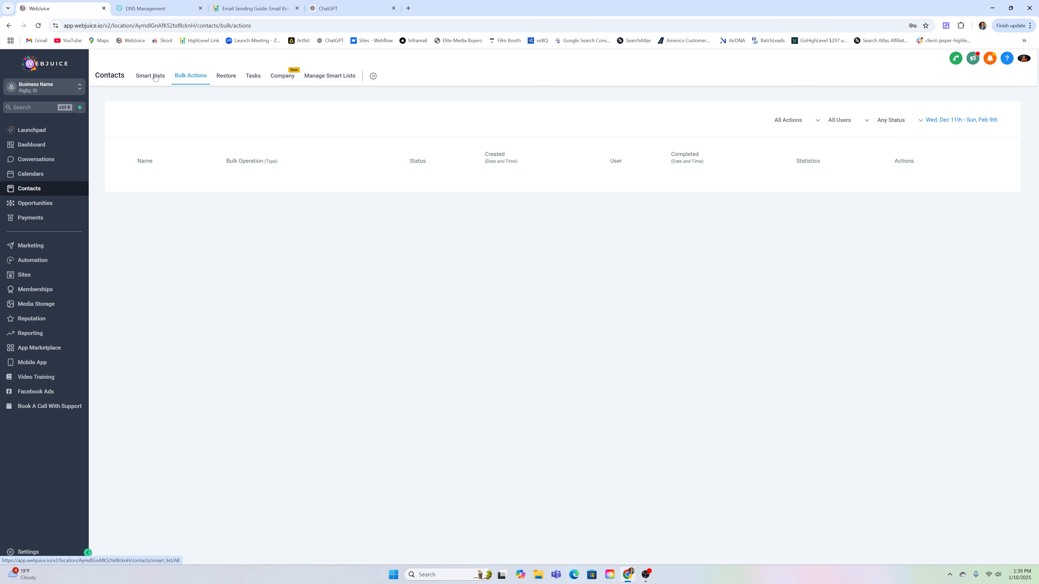
{"action": "left_click", "coordinate": [37, 552]}
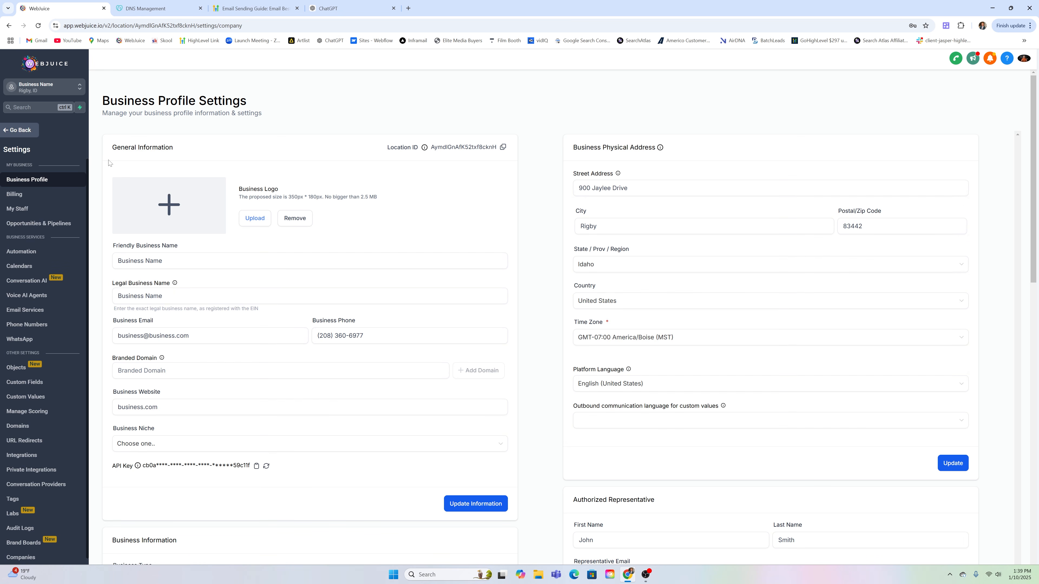
In Email Services, review Email Analytics, Postmaster Tools, then Bounce Classification showing zero bounces for 2025-01-08 to 2025-01-10
{"action": "left_click", "coordinate": [46, 312]}
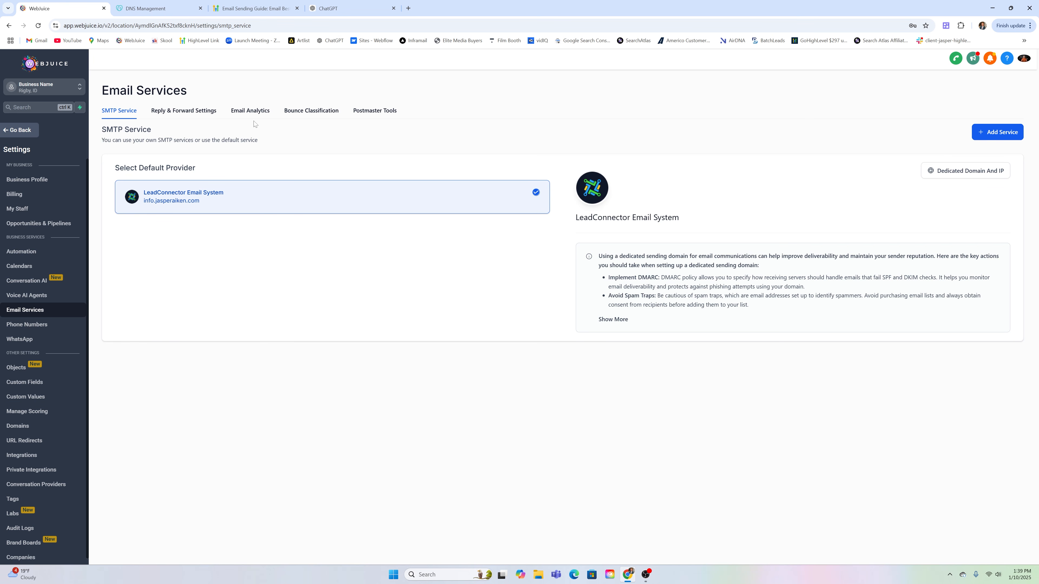
{"action": "left_click", "coordinate": [254, 112]}
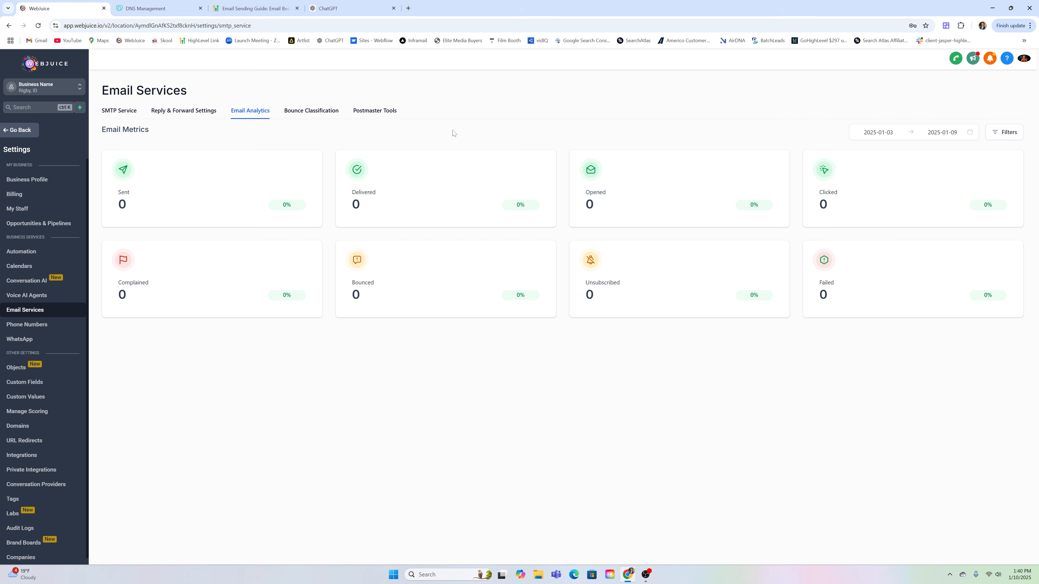
{"action": "left_click", "coordinate": [394, 115]}
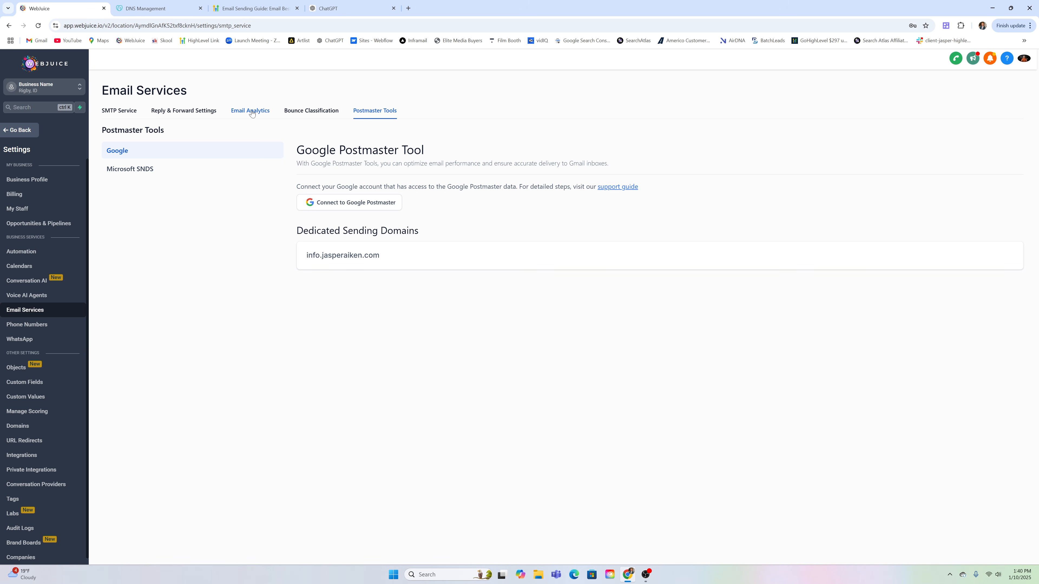
{"action": "left_click", "coordinate": [311, 111]}
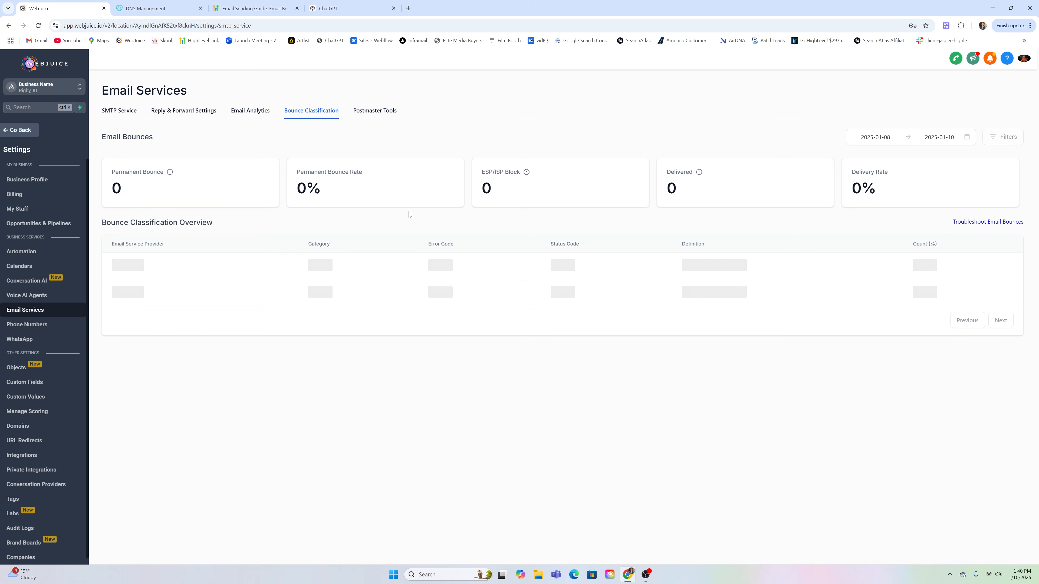
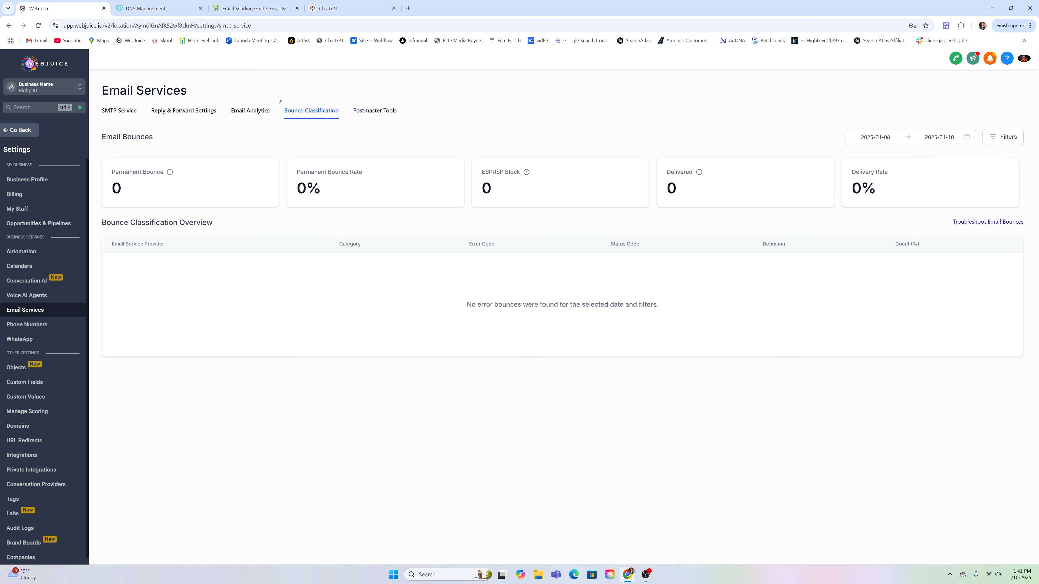
Open Reply & Forward Settings and try the Reply Address field, leaving it empty
{"action": "left_click", "coordinate": [212, 117]}
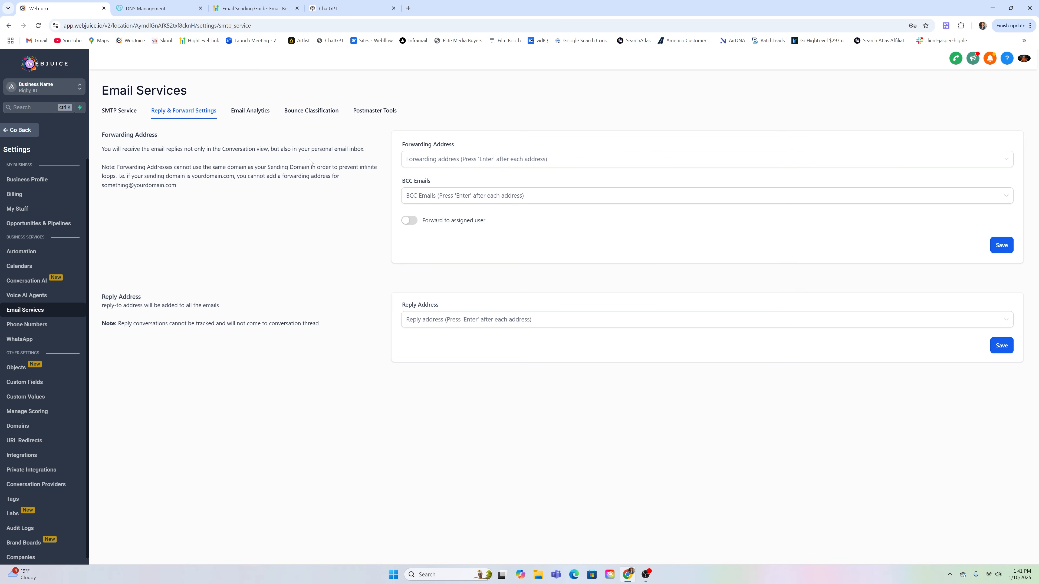
{"action": "left_click", "coordinate": [425, 323]}
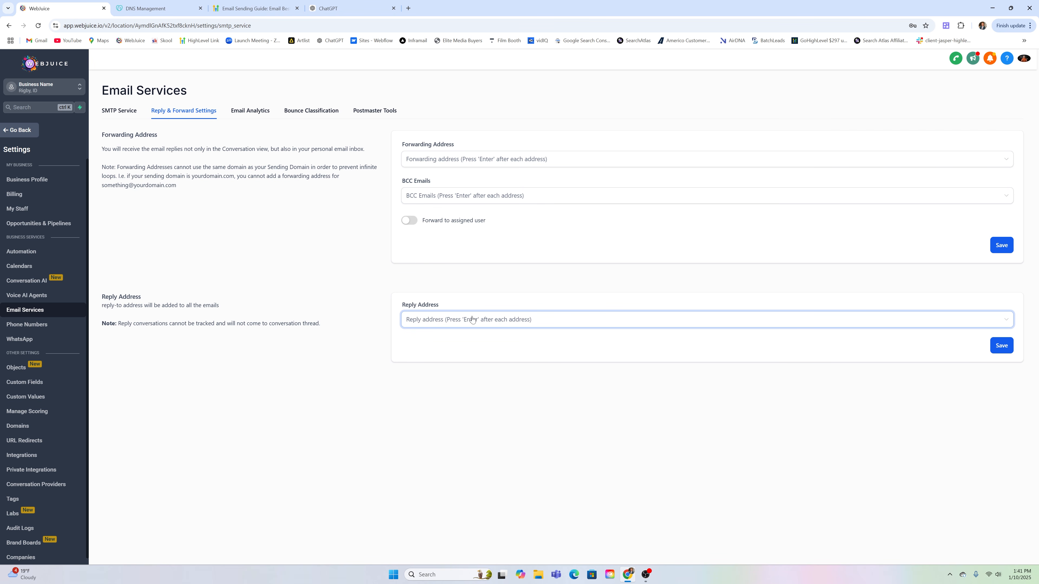
{"action": "left_click", "coordinate": [436, 287]}
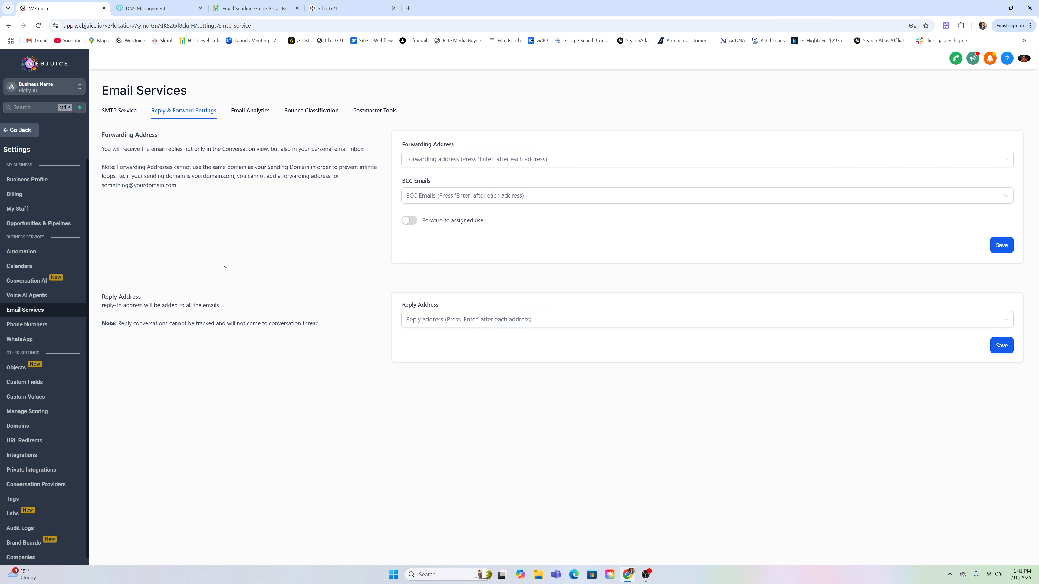
{"action": "left_click", "coordinate": [26, 131]}
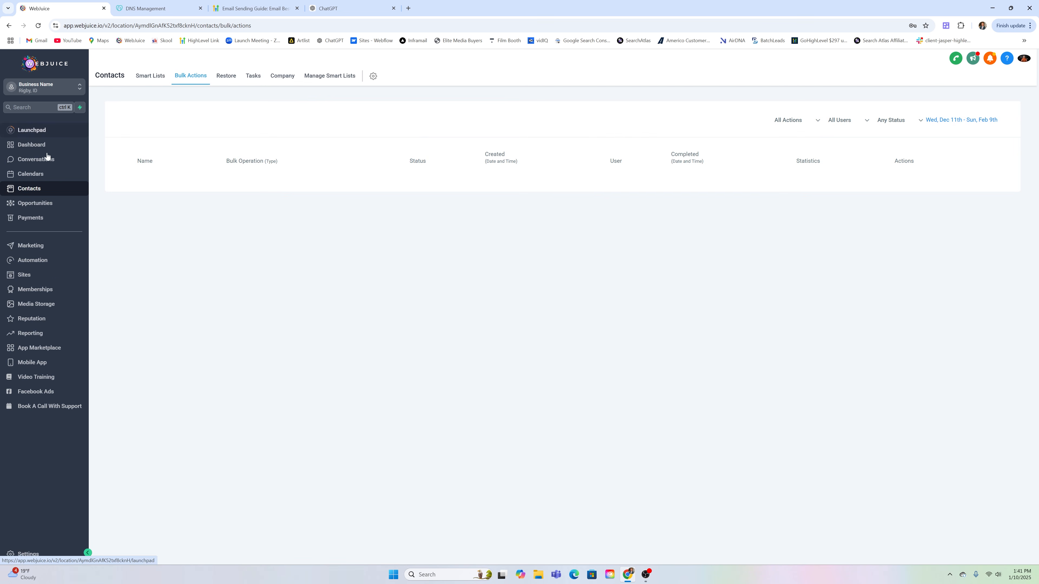
{"action": "left_click", "coordinate": [44, 166]}
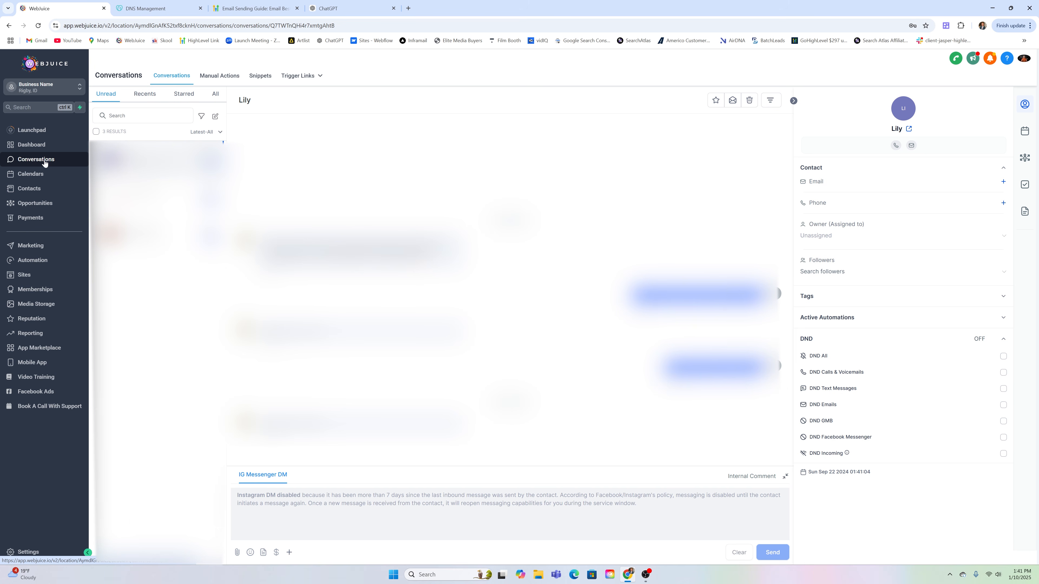
{"action": "left_click", "coordinate": [26, 551]}
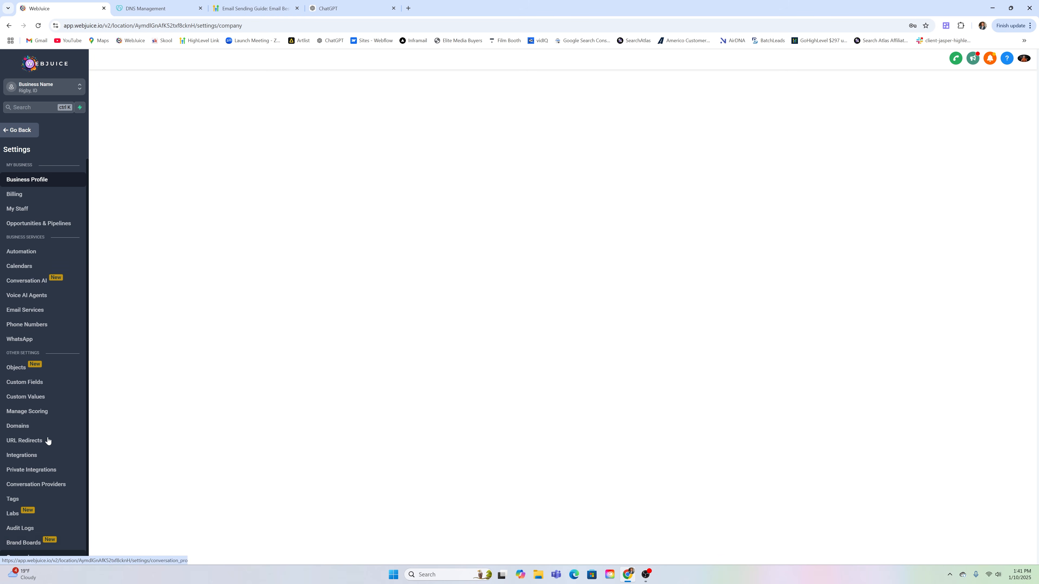
{"action": "left_click", "coordinate": [39, 313]}
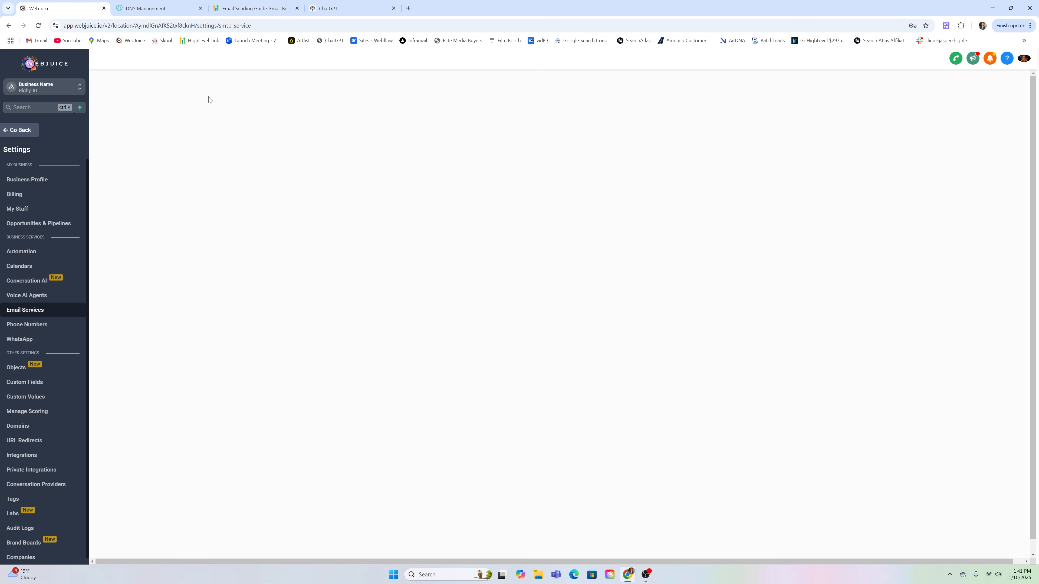
Enter the reply-to e-mail address in the Reply & Forward Settings Reply Address field
{"action": "left_click", "coordinate": [194, 112]}
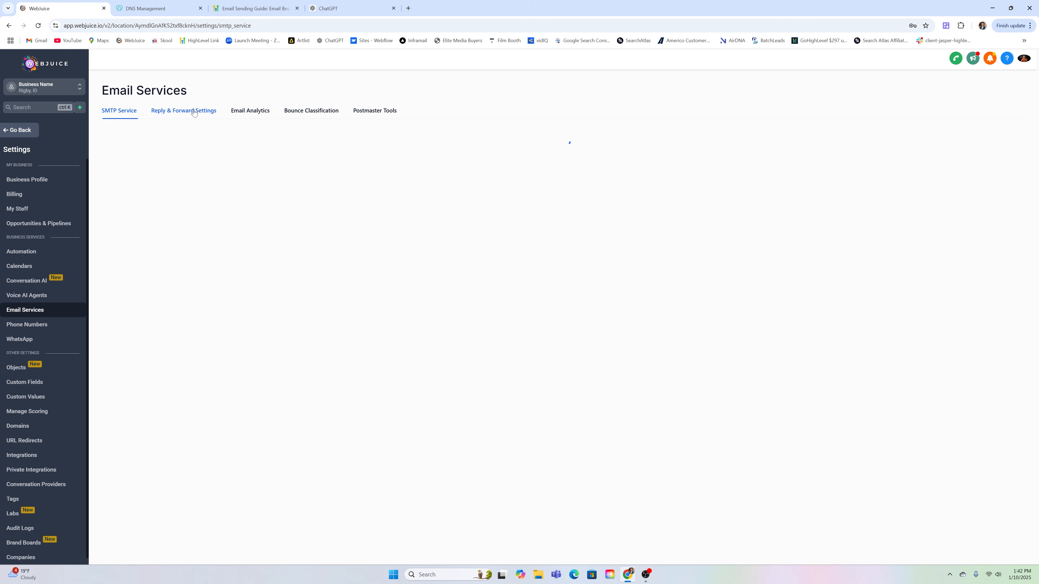
{"action": "left_click", "coordinate": [439, 323]}
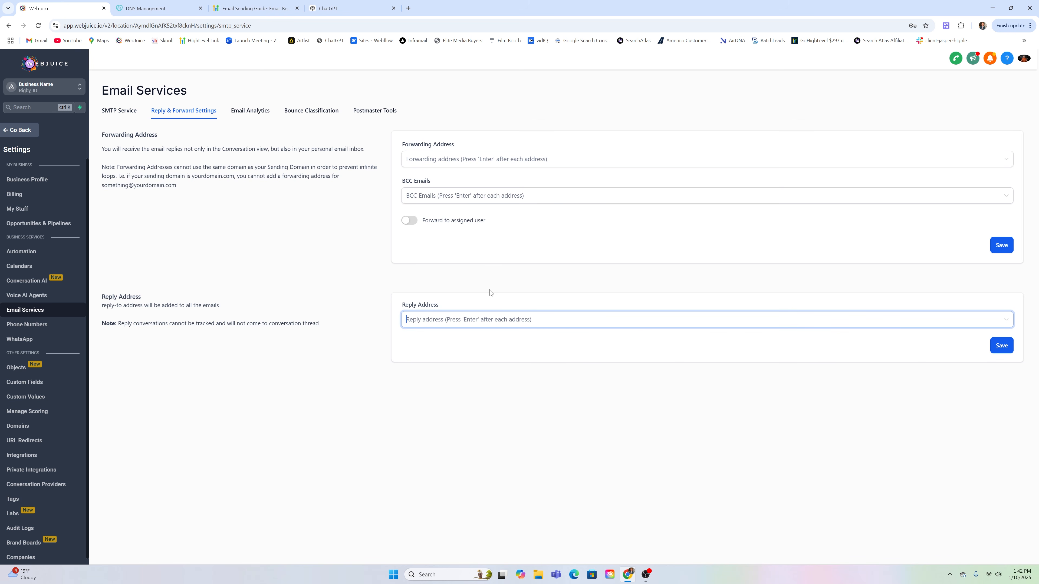
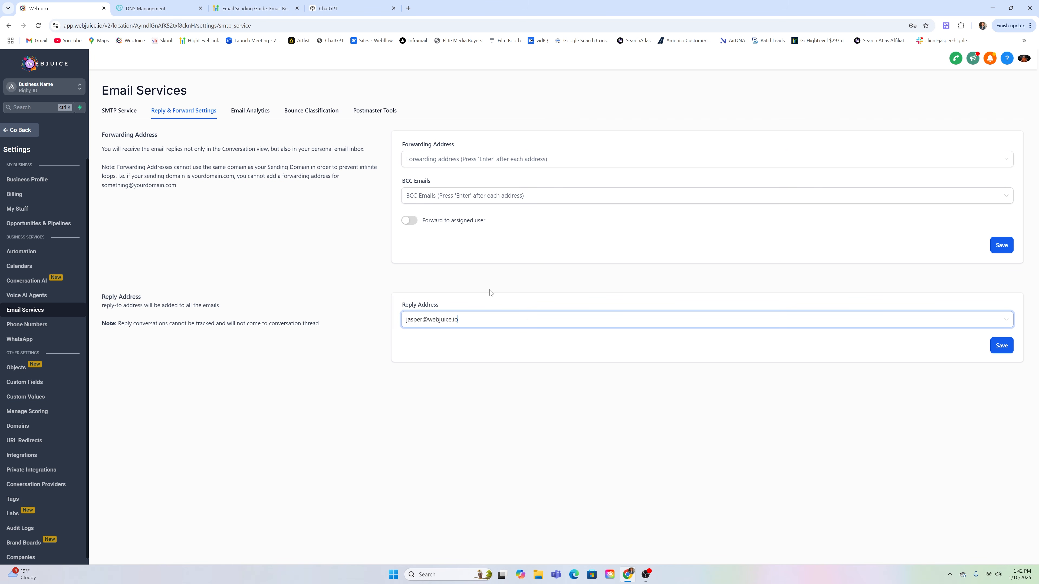